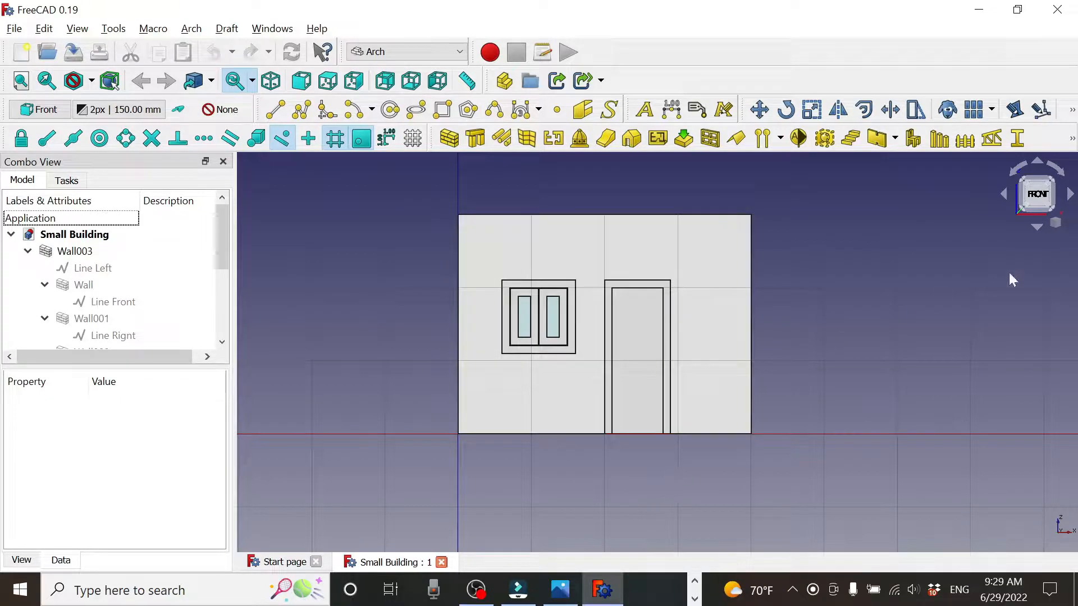
Show the building in isometric view and consult the reference drawing Exercise_arch_02.jpg for the floor slab.
click(1055, 223)
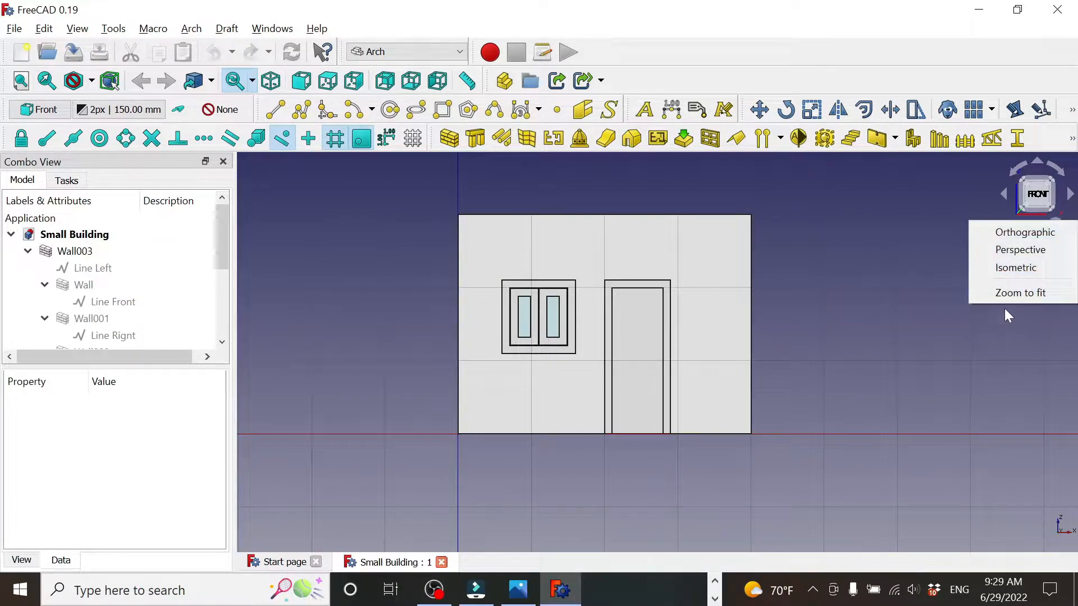
click(1005, 267)
middle_drag(788, 360, 836, 268)
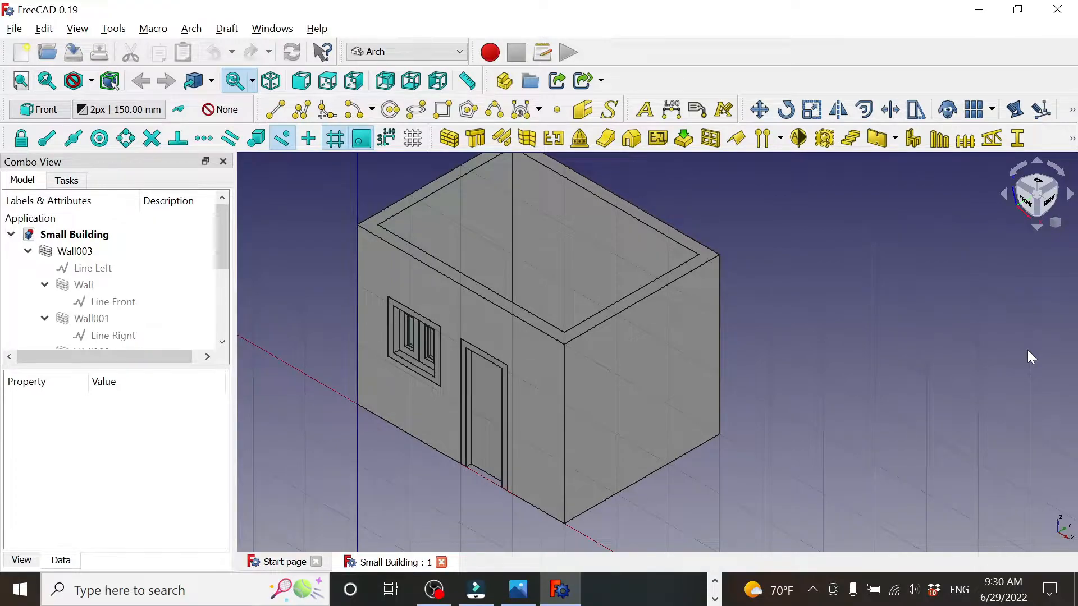
key(alt+Tab)
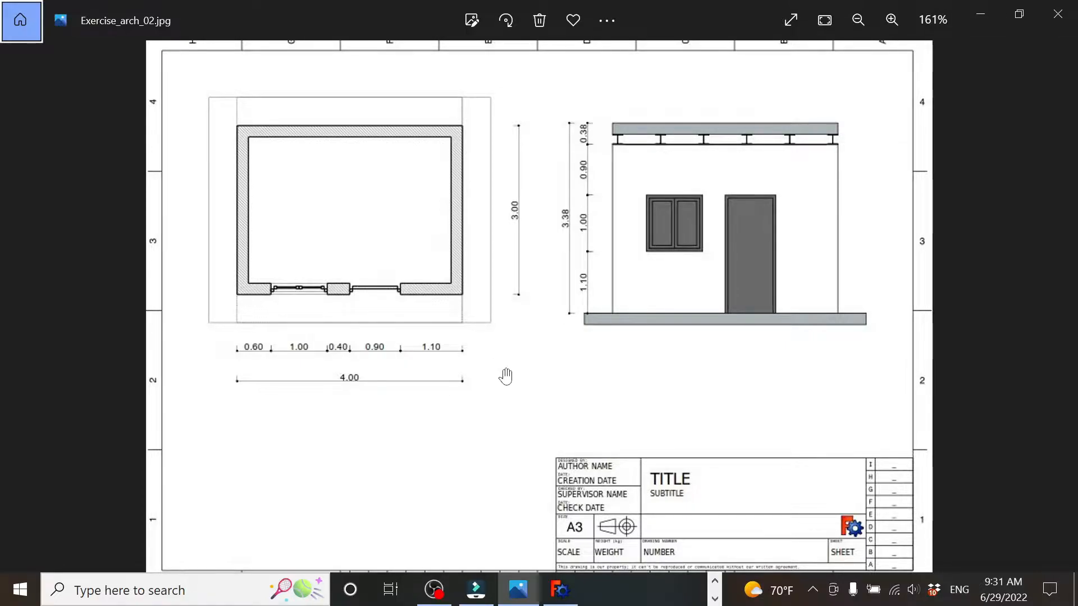
key(alt+Tab)
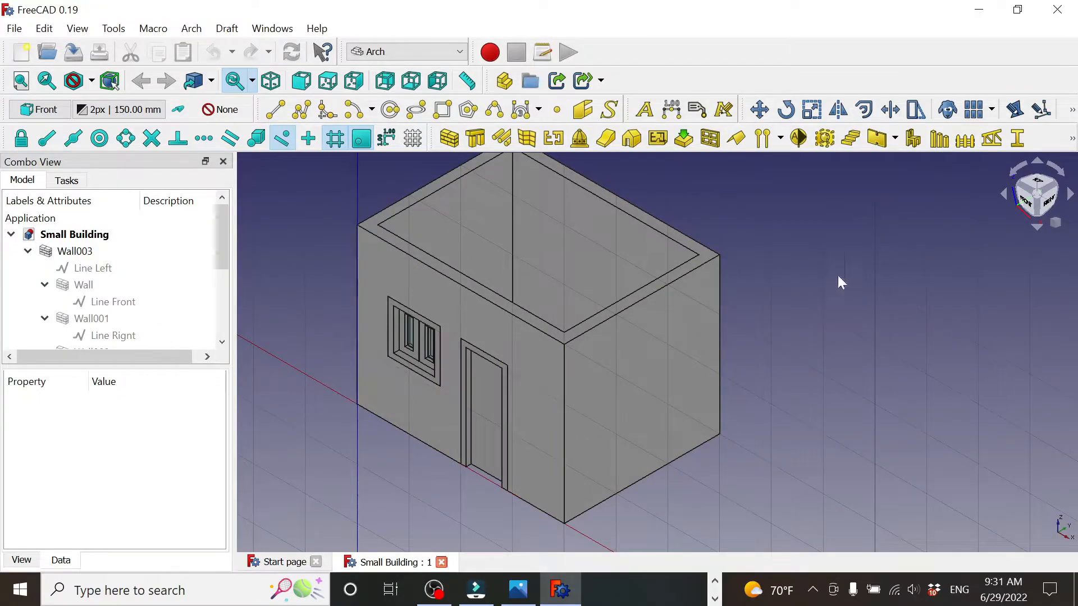
Set the working plane to Top (XY) and view the building from the top.
scroll(868, 284, down, 1)
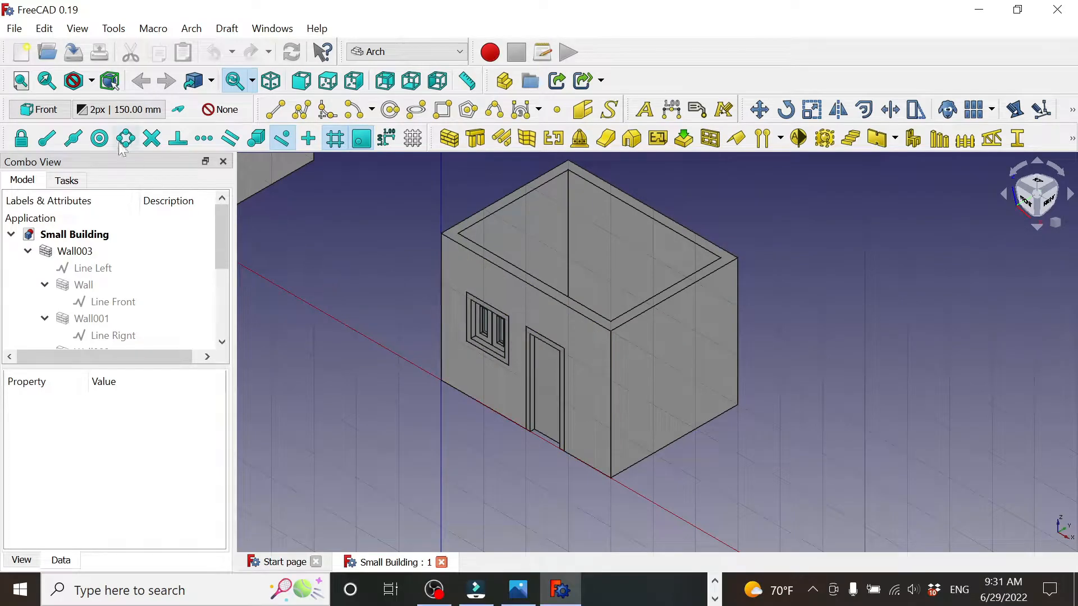
click(40, 110)
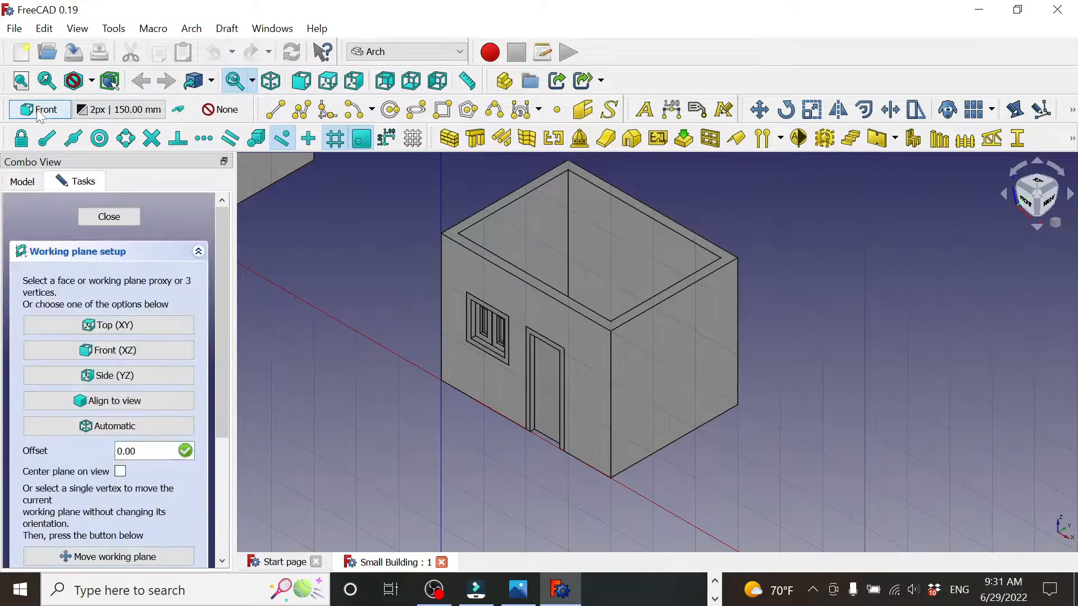
click(106, 327)
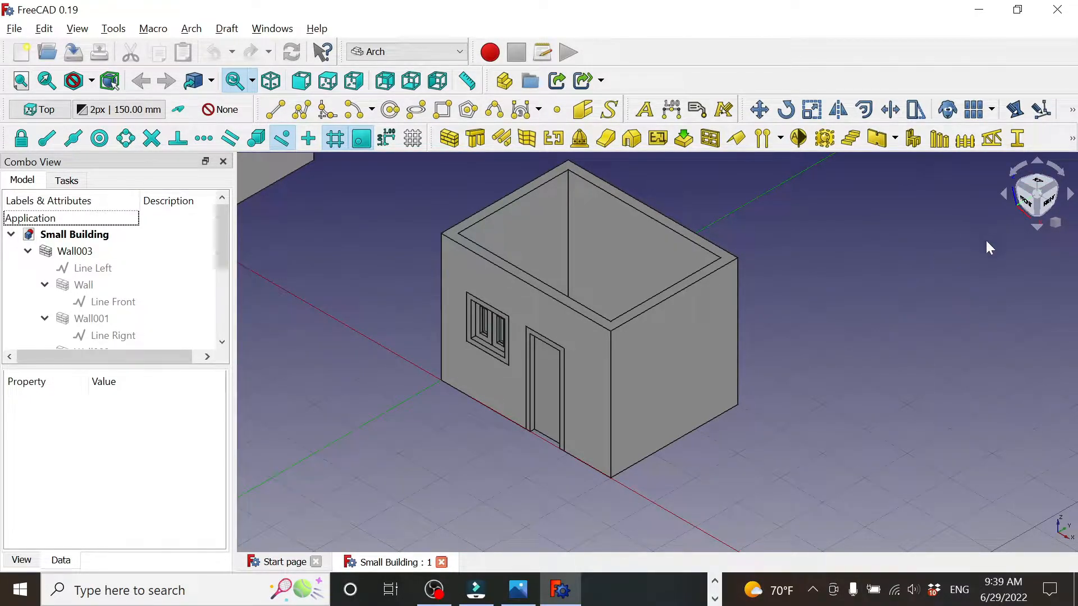
click(328, 82)
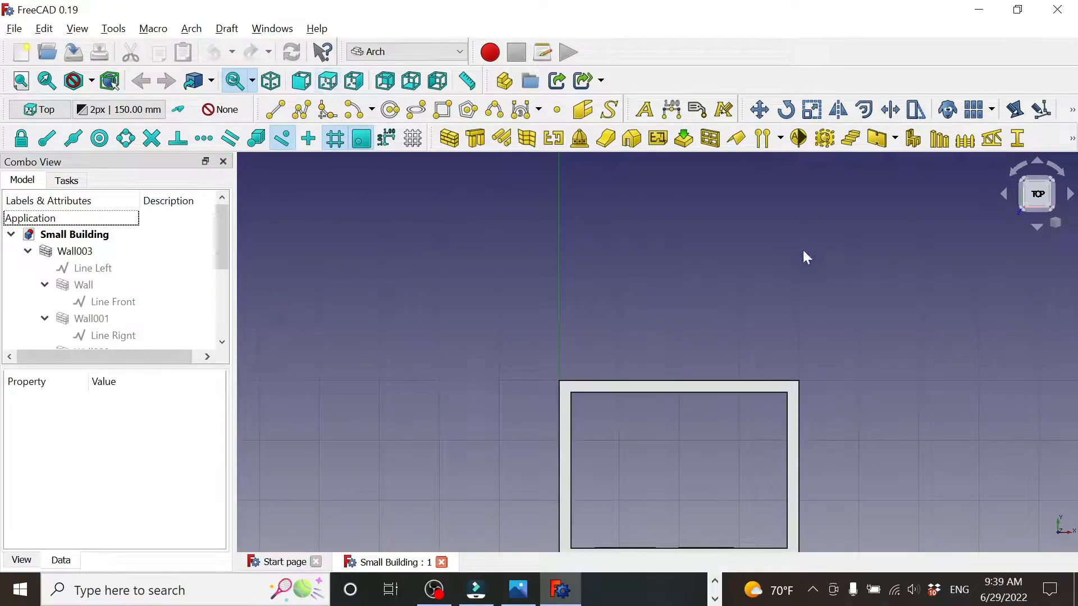
middle_drag(847, 349, 748, 253)
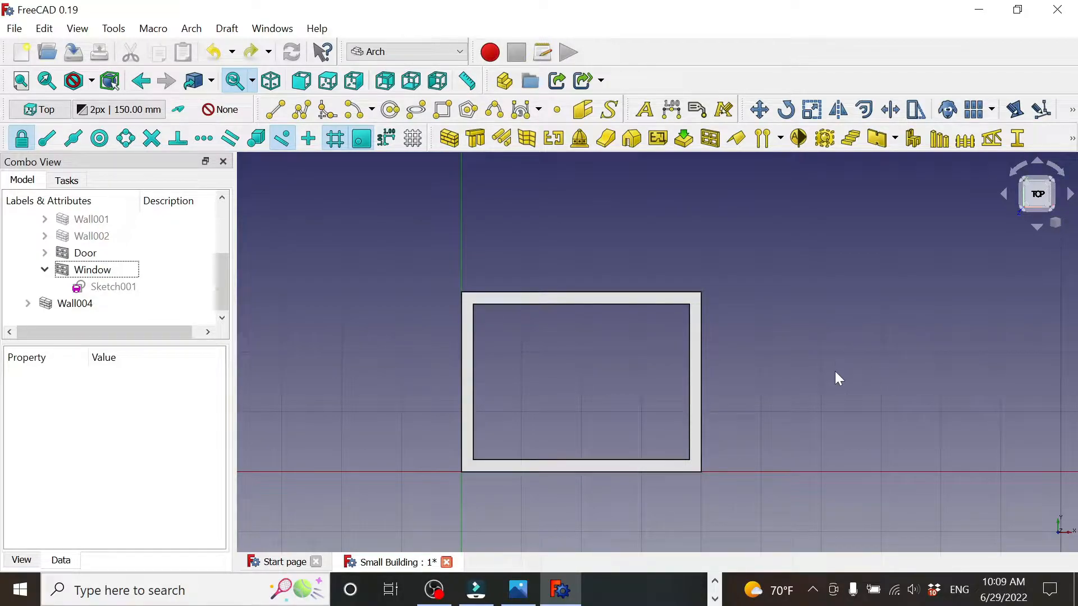
Review the Draft grid and snapping preferences, including the Always snap option, and accept them.
click(442, 109)
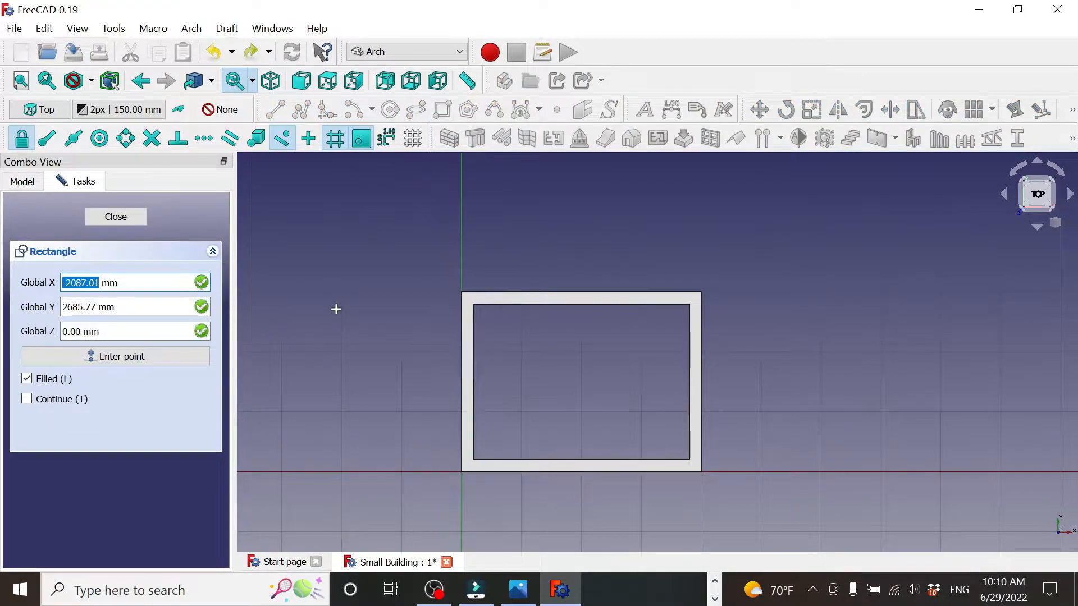
click(115, 217)
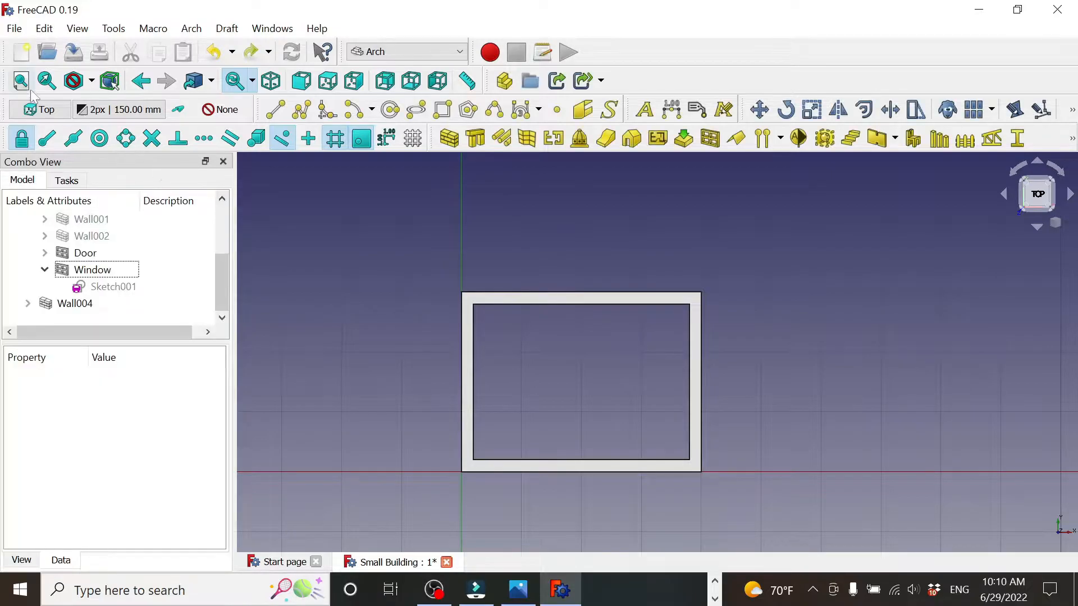
click(44, 28)
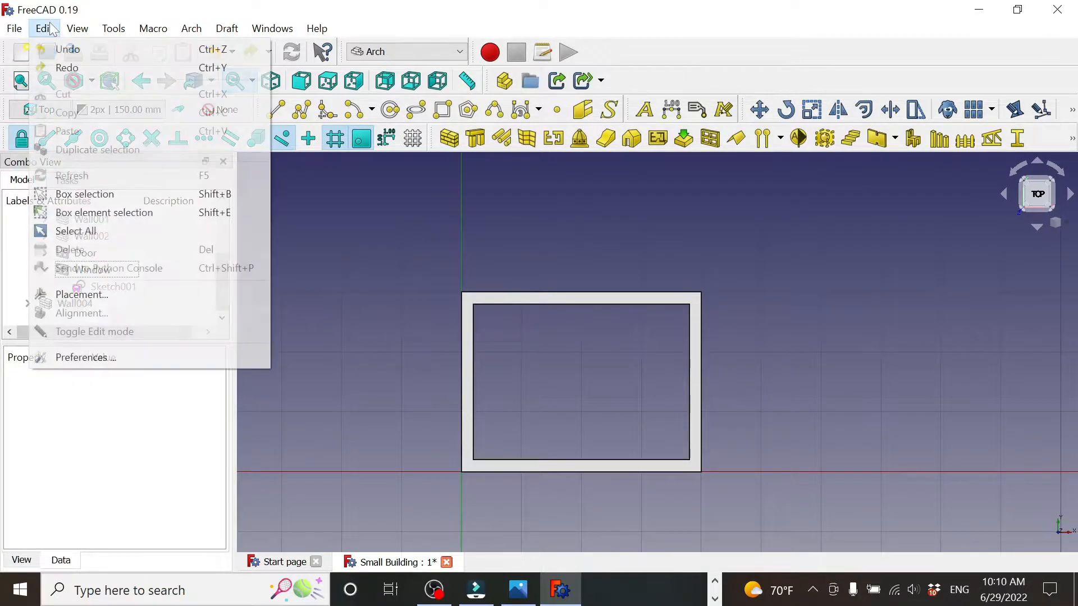
click(81, 358)
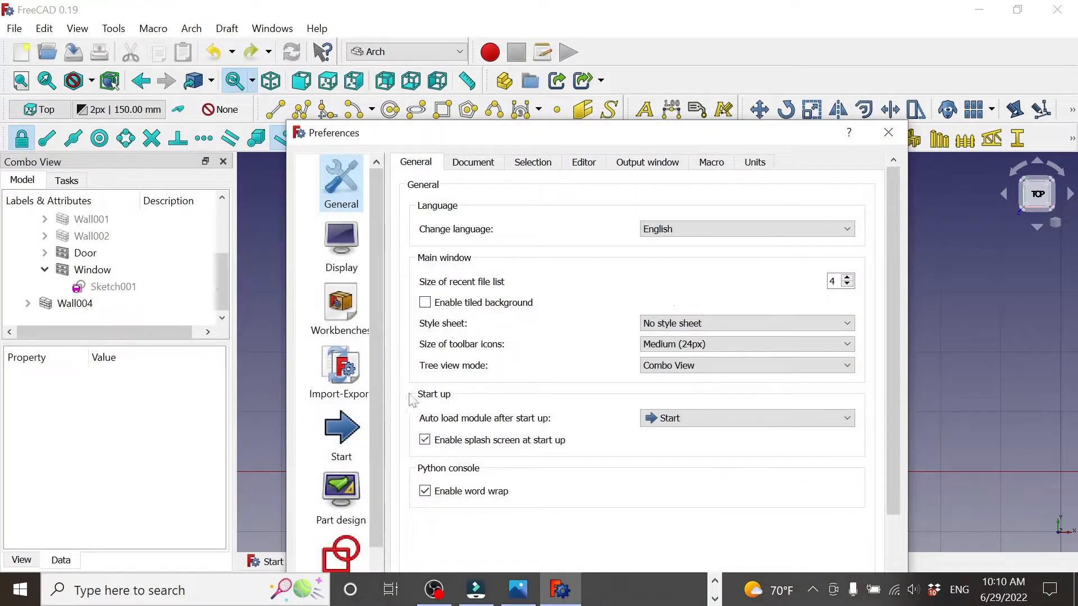
mouse_move(469, 137)
mouse_down()
mouse_move(393, 42)
mouse_move(399, 35)
mouse_up()
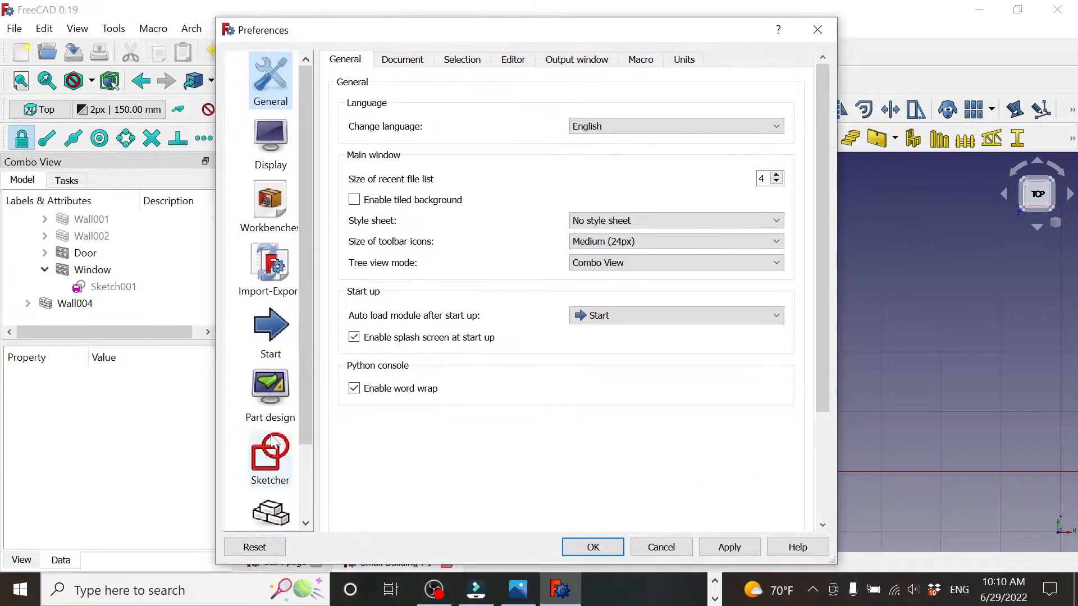
scroll(272, 444, down, 3)
click(271, 491)
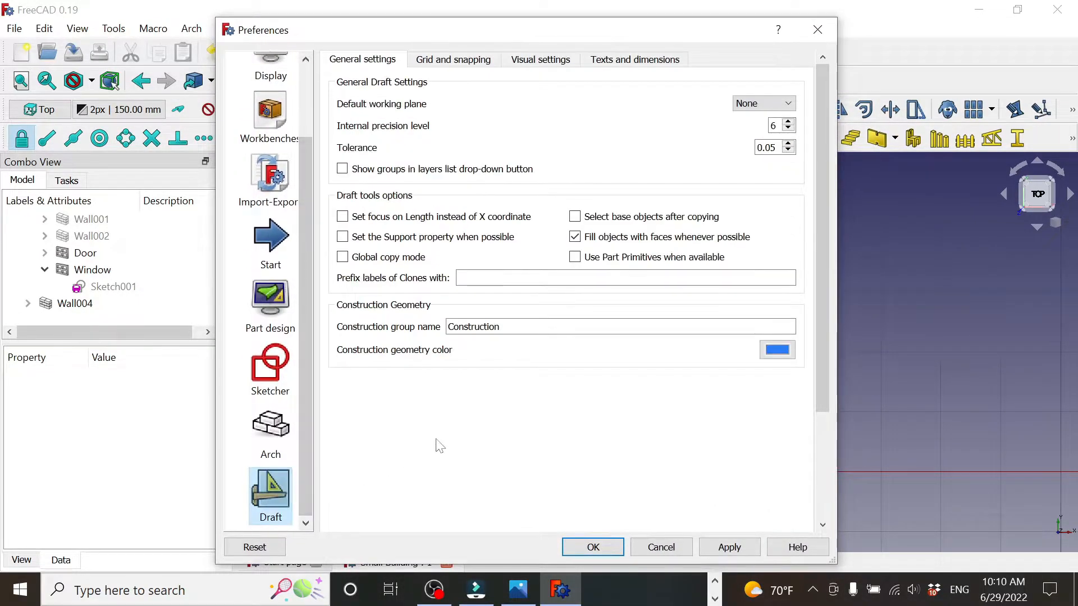
click(430, 64)
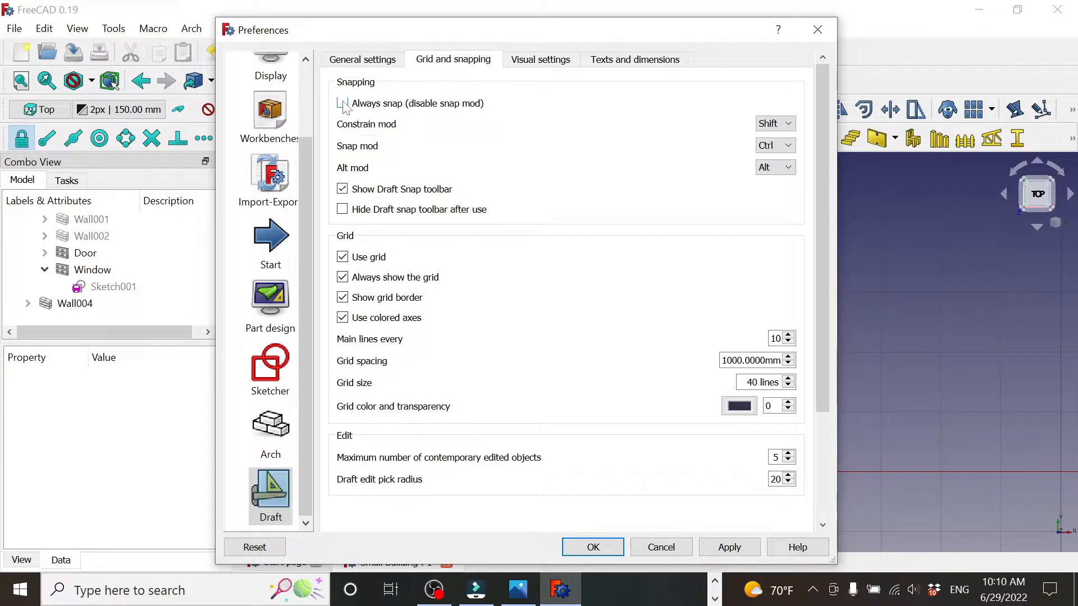
click(581, 547)
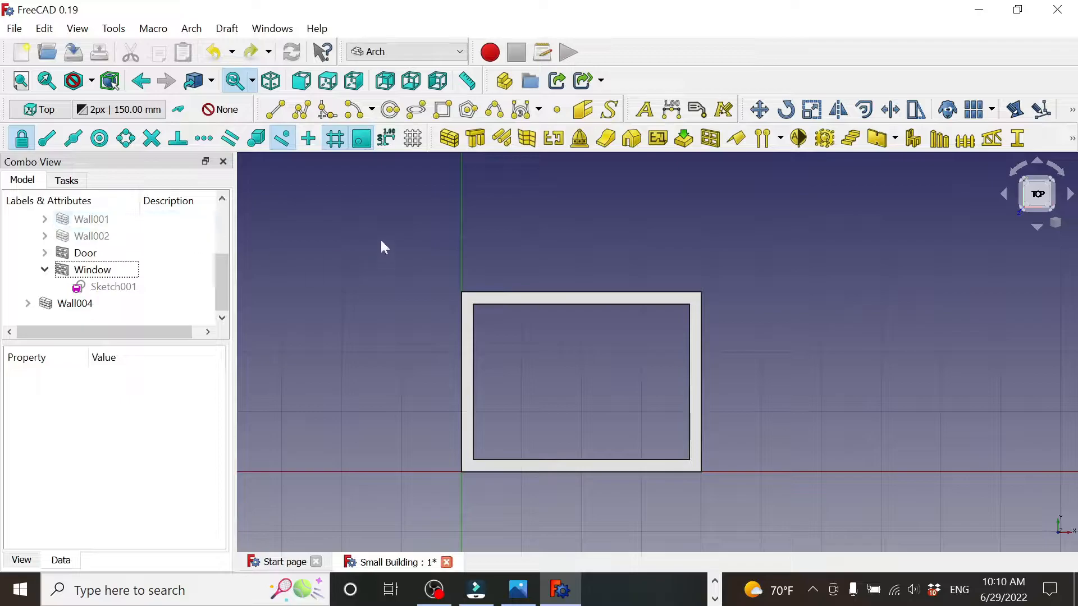
Draw a filled rectangle 5000 mm long and 4000 mm high beside the building, starting on the X axis at 5000 mm.
click(444, 110)
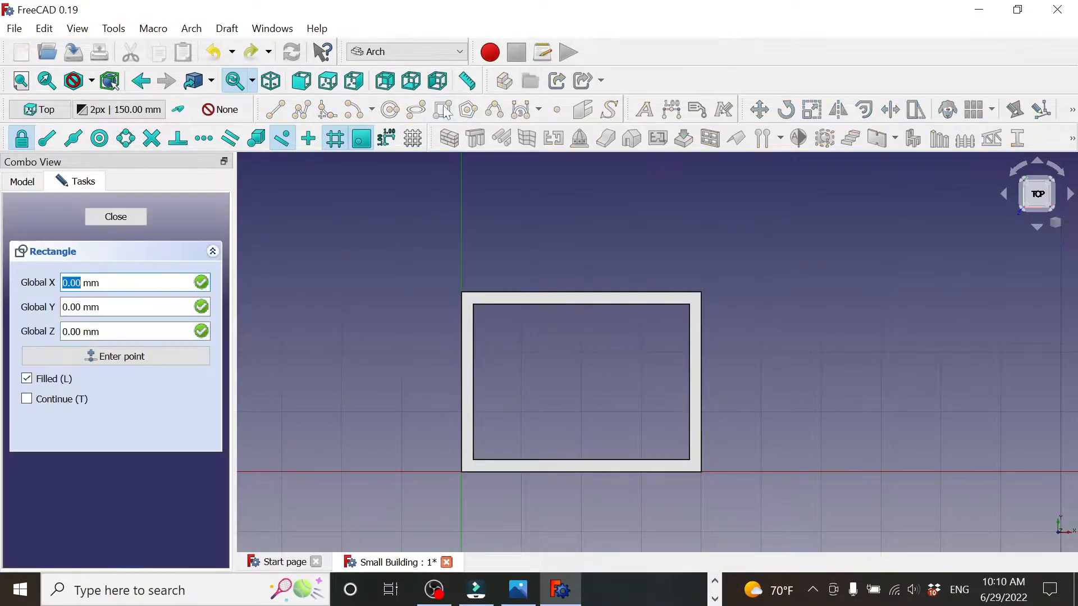
click(761, 471)
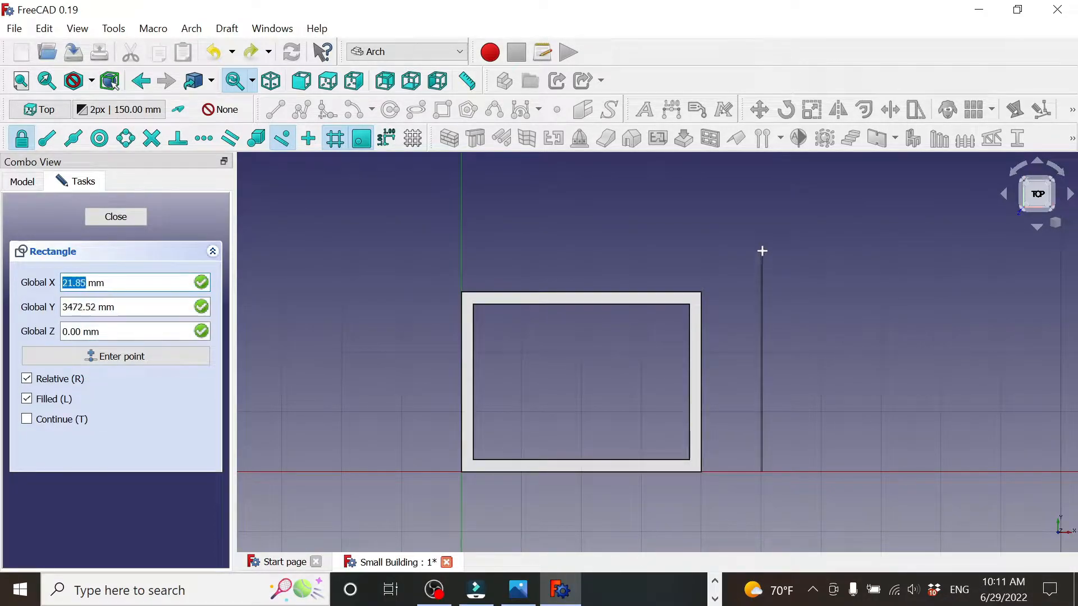
key(y)
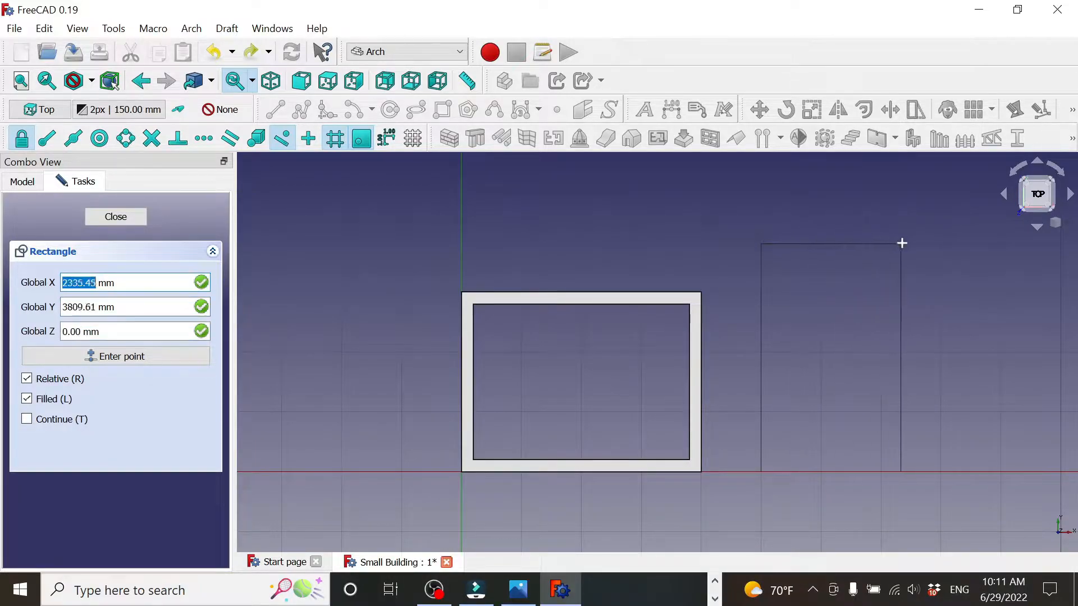
middle_drag(902, 243, 760, 250)
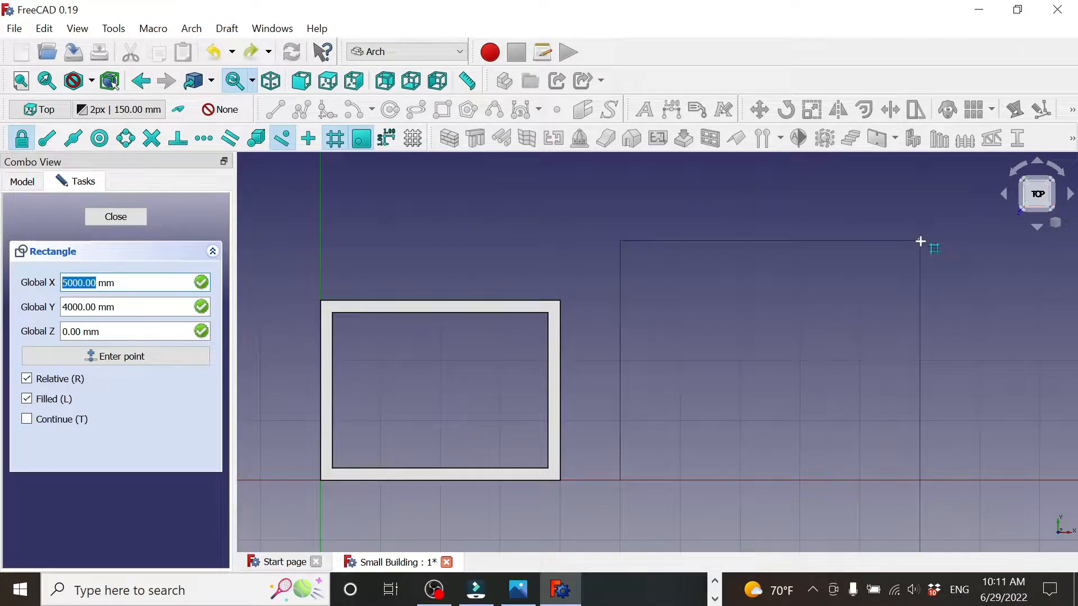
click(921, 241)
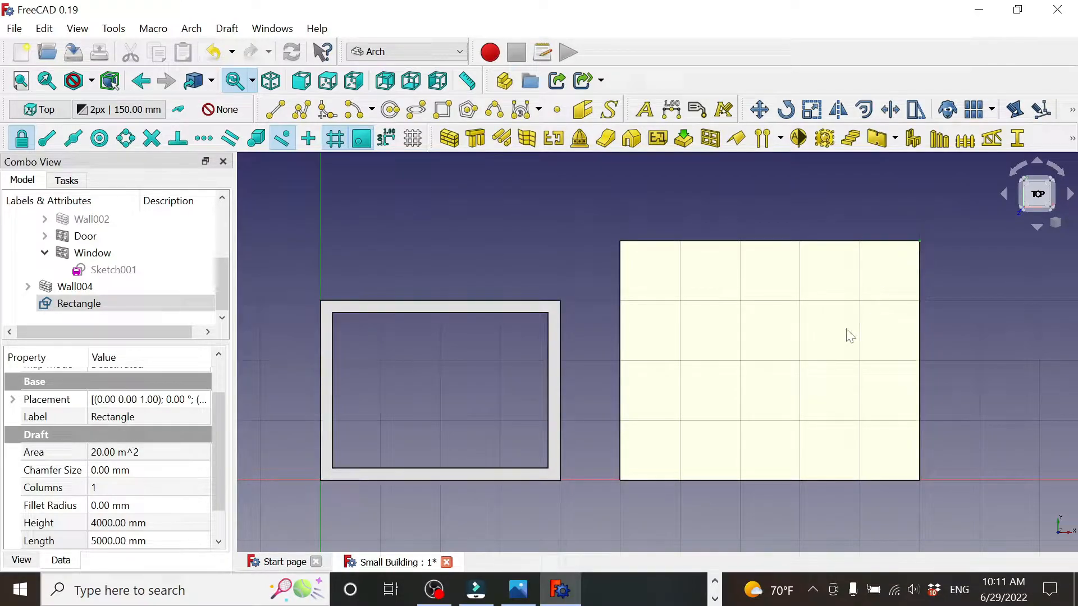
Check the slab overhang in the reference drawing and set the rectangle's X position to -500 mm.
middle_drag(484, 519, 510, 483)
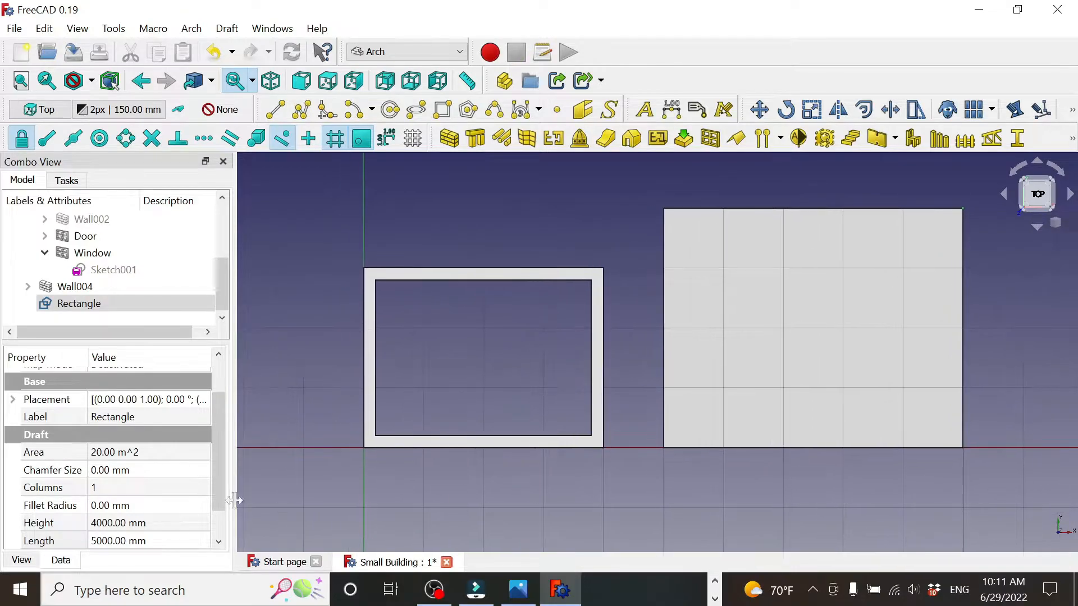
mouse_move(212, 429)
mouse_down()
mouse_move(219, 457)
mouse_move(225, 427)
mouse_up()
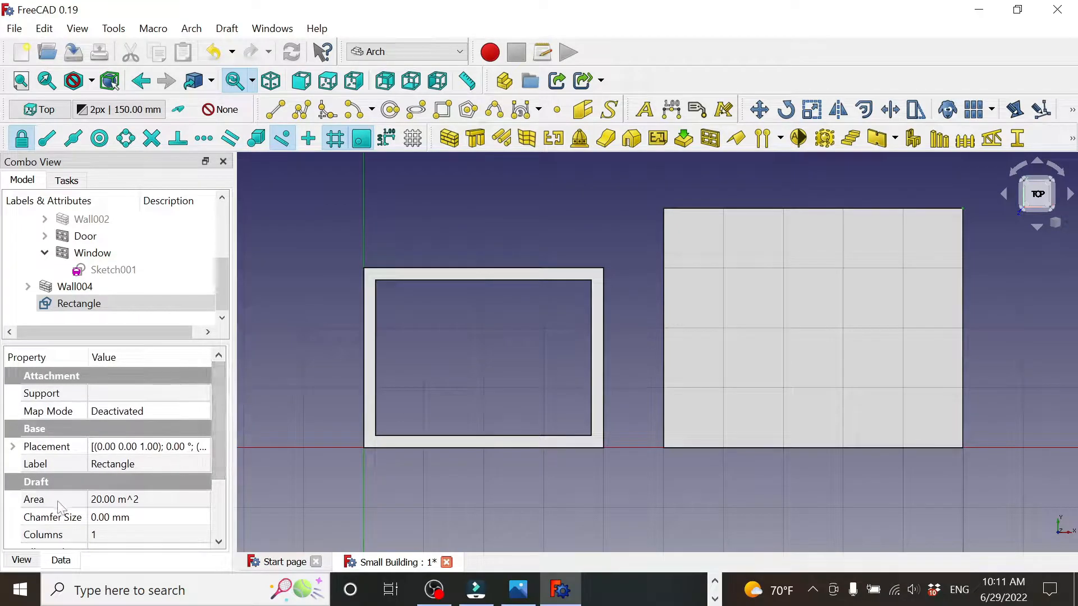
click(12, 446)
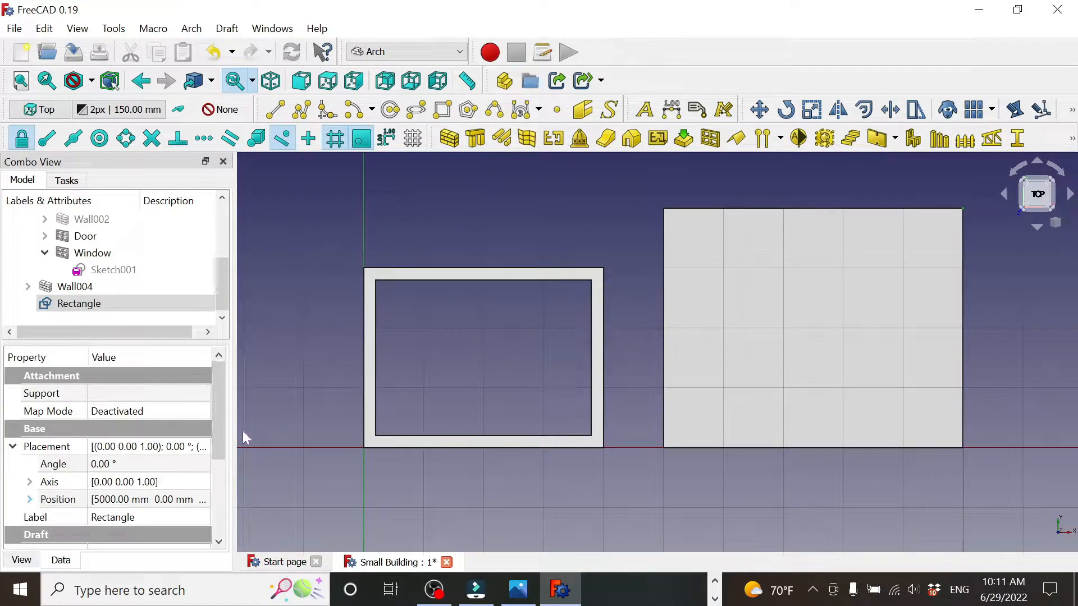
drag(231, 413, 290, 407)
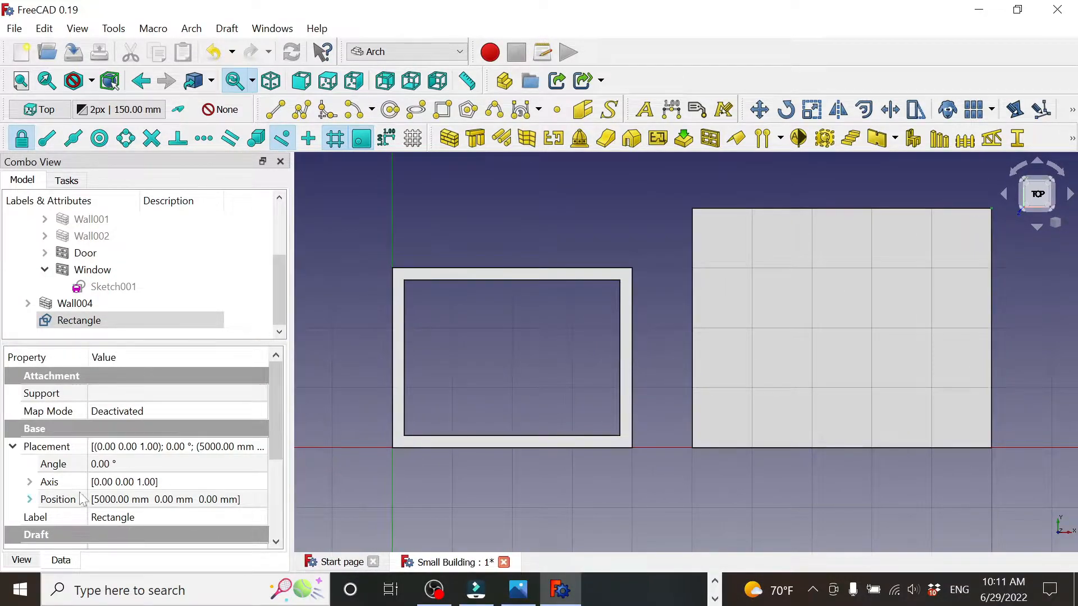
click(31, 497)
drag(276, 403, 270, 449)
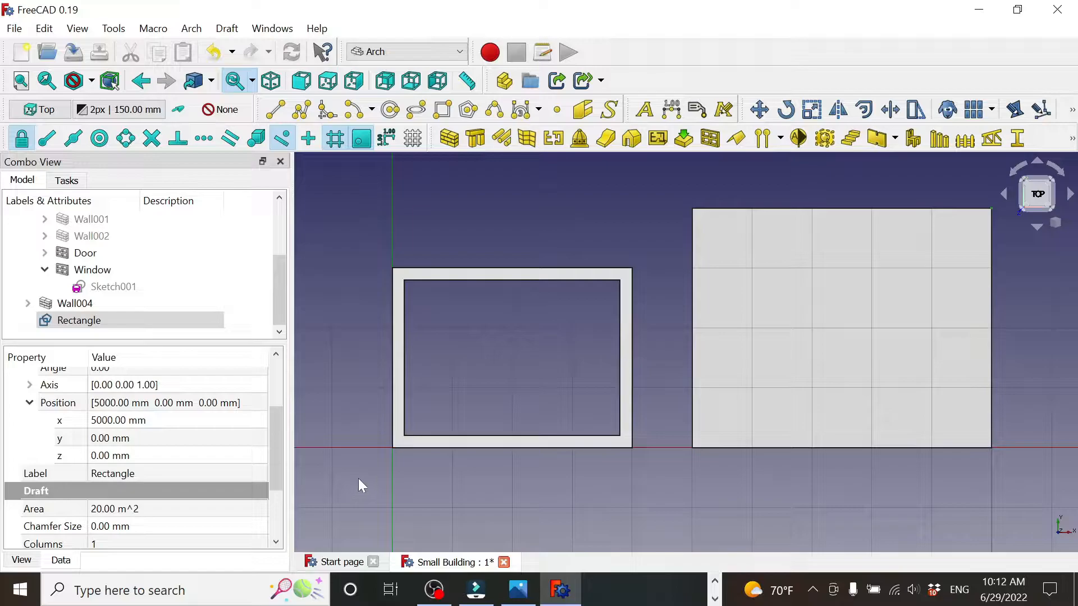
key(alt+Tab)
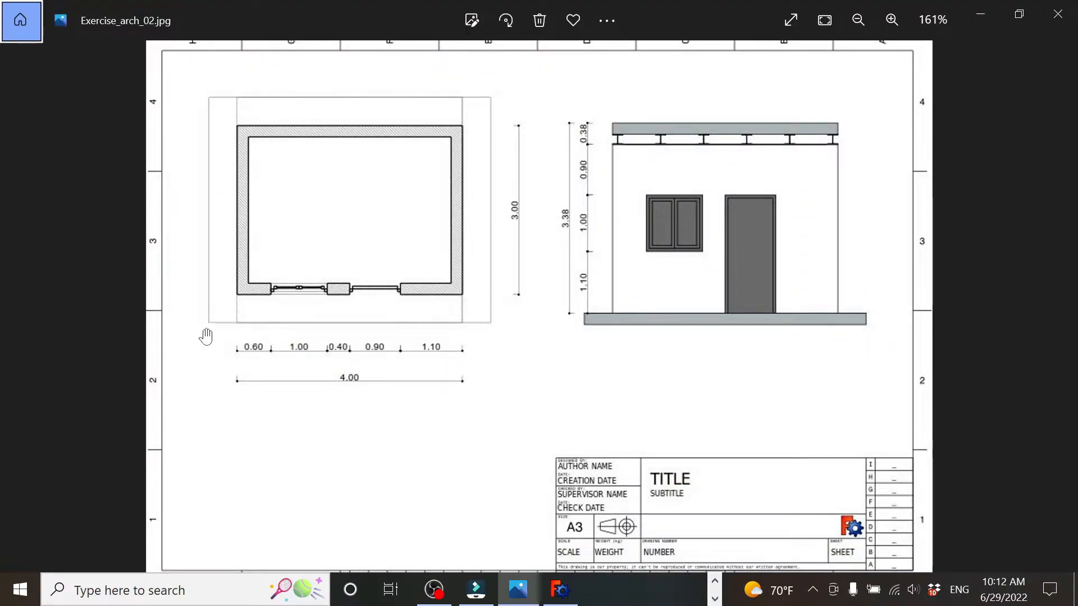
key(alt+Tab)
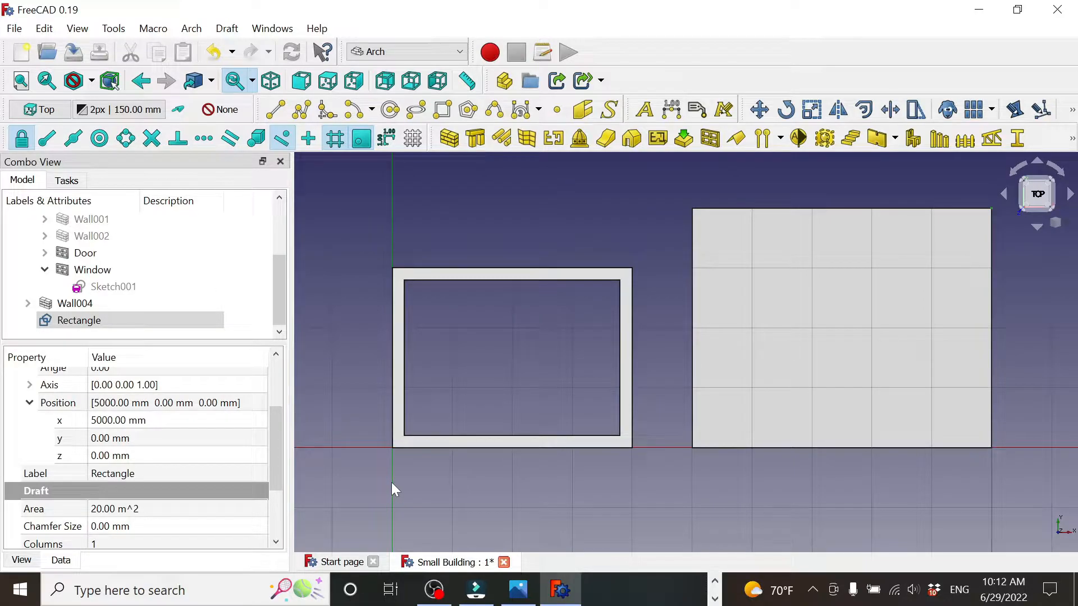
click(109, 421)
text(-5)
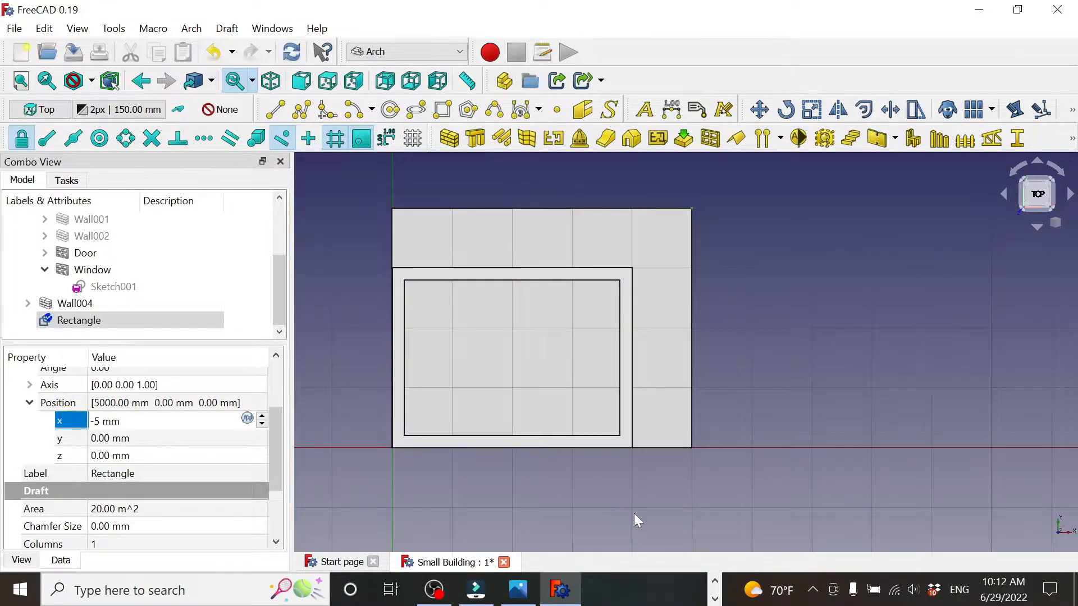
text(00)
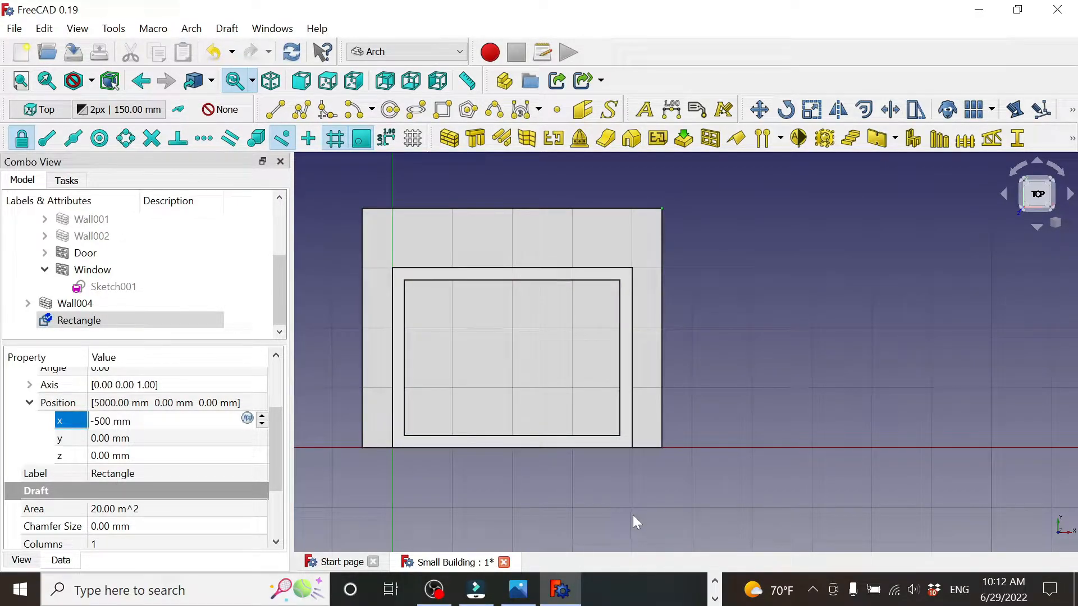
key(Return)
Set the rectangle's Y position to -500 mm.
click(150, 442)
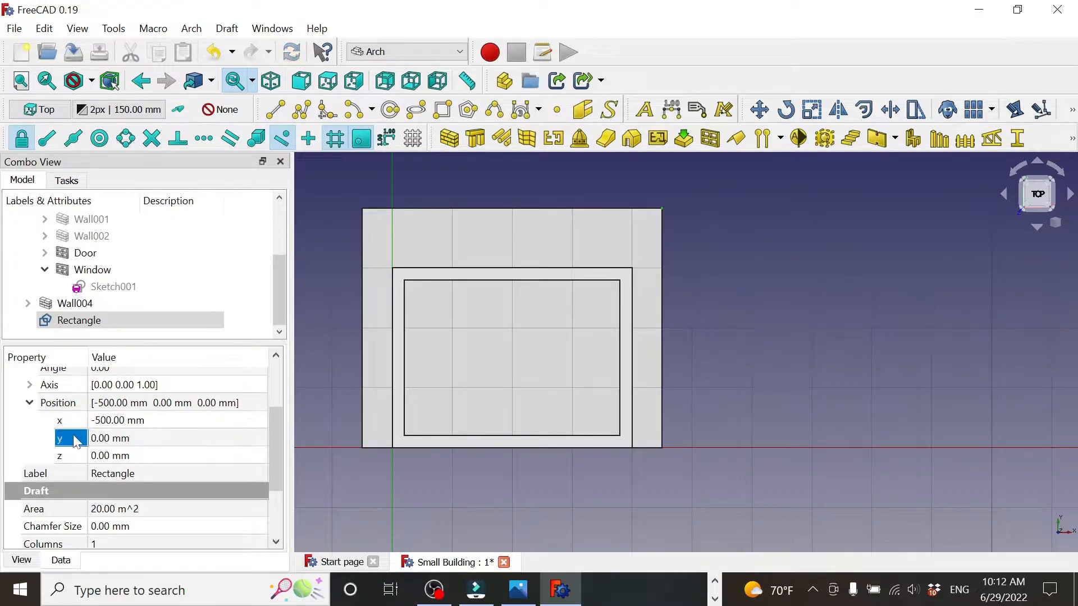
click(108, 440)
click(95, 439)
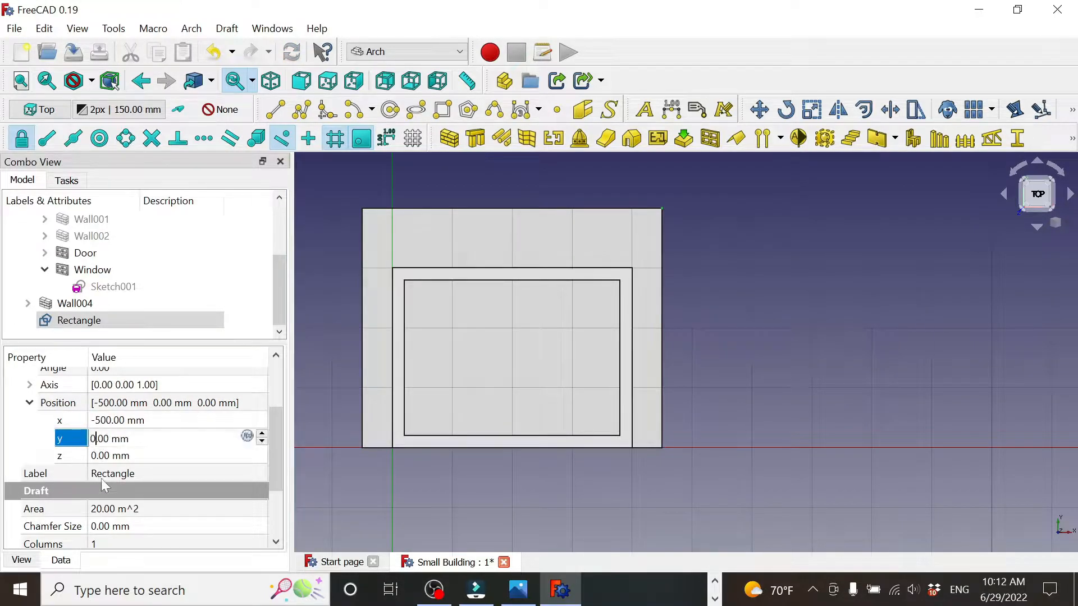
double_click(98, 439)
text(-500)
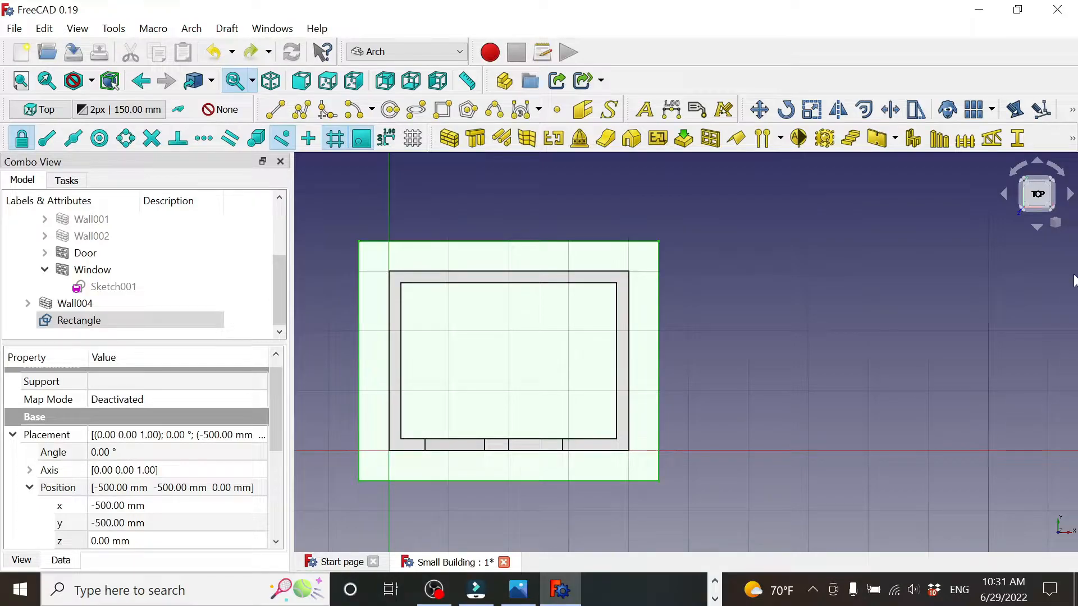
Turn the base rectangle under the building into an Arch structure.
click(1055, 222)
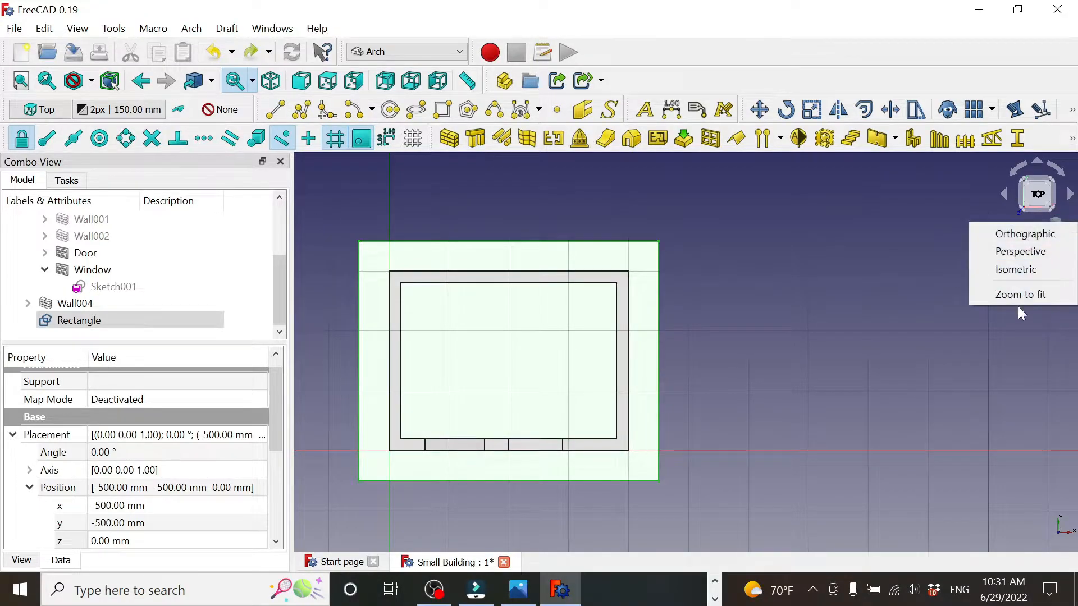
click(1016, 270)
middle_drag(786, 313, 813, 351)
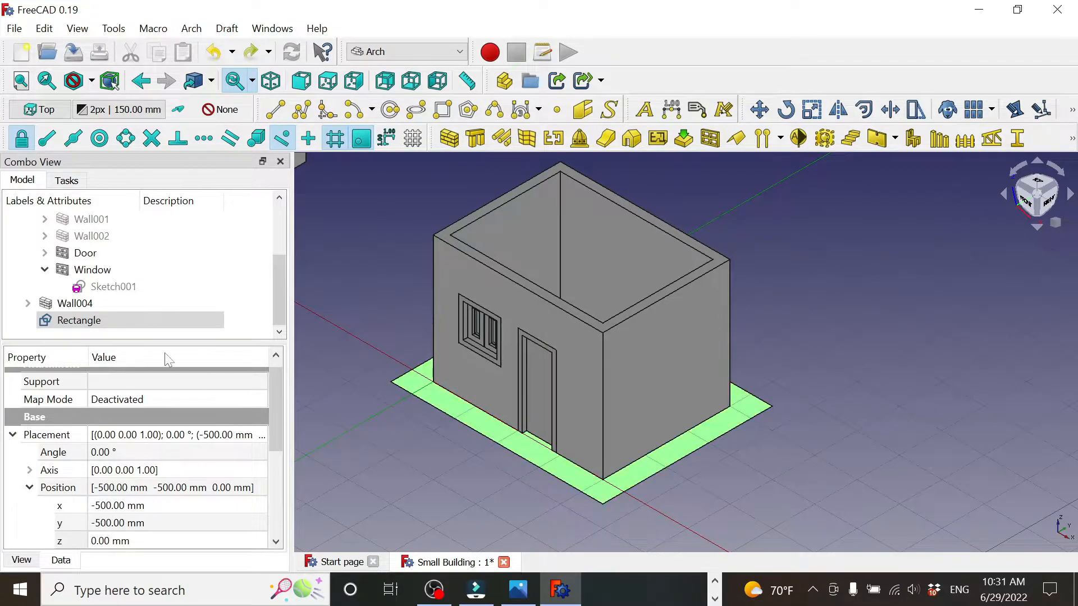
click(109, 320)
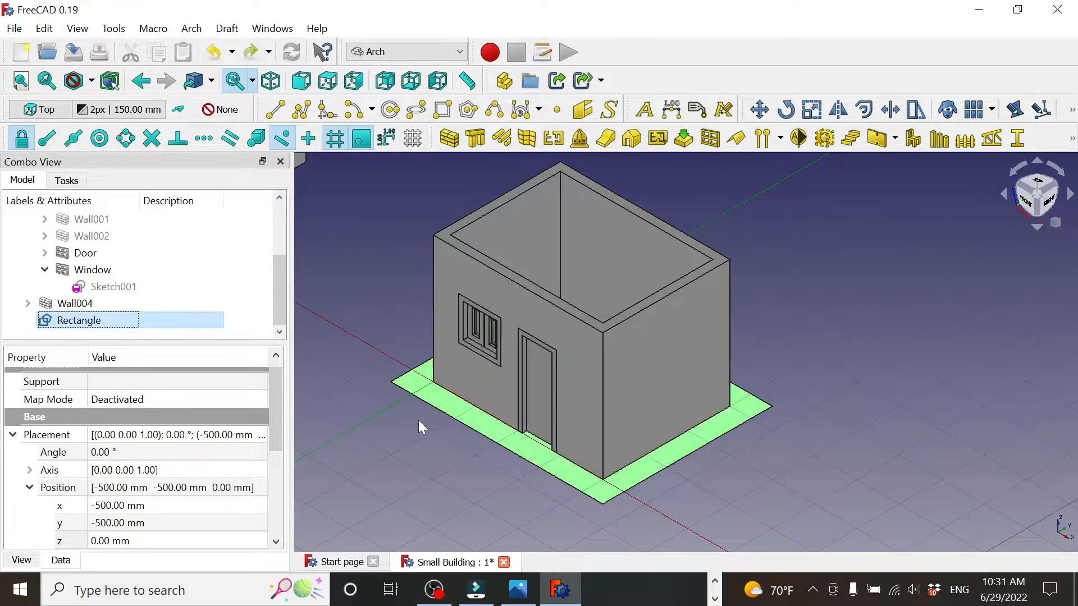
click(475, 138)
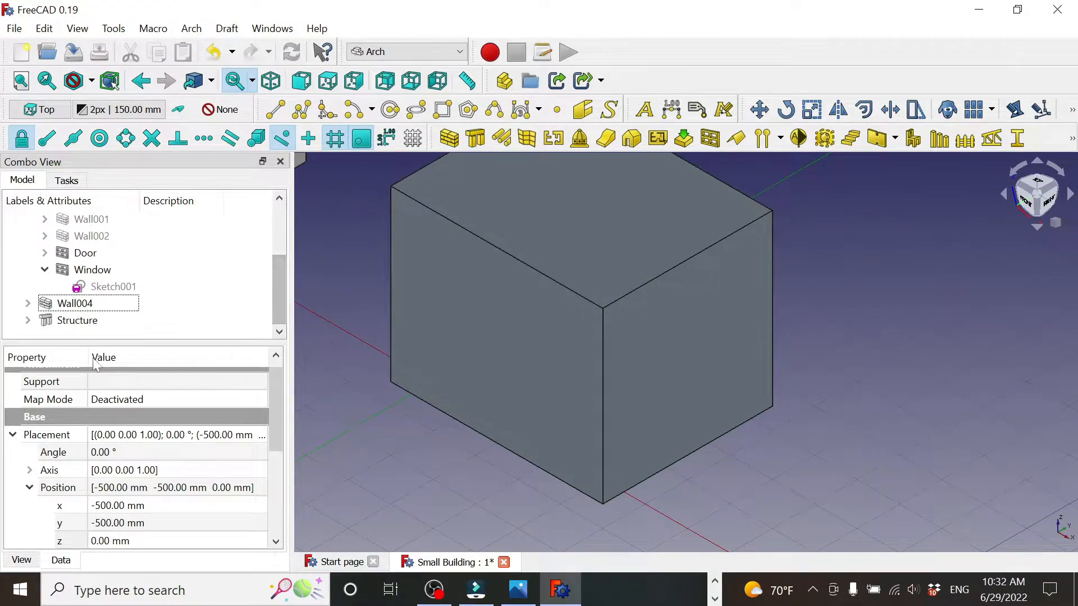
Set the height of the new slab structure to 200 mm.
click(76, 320)
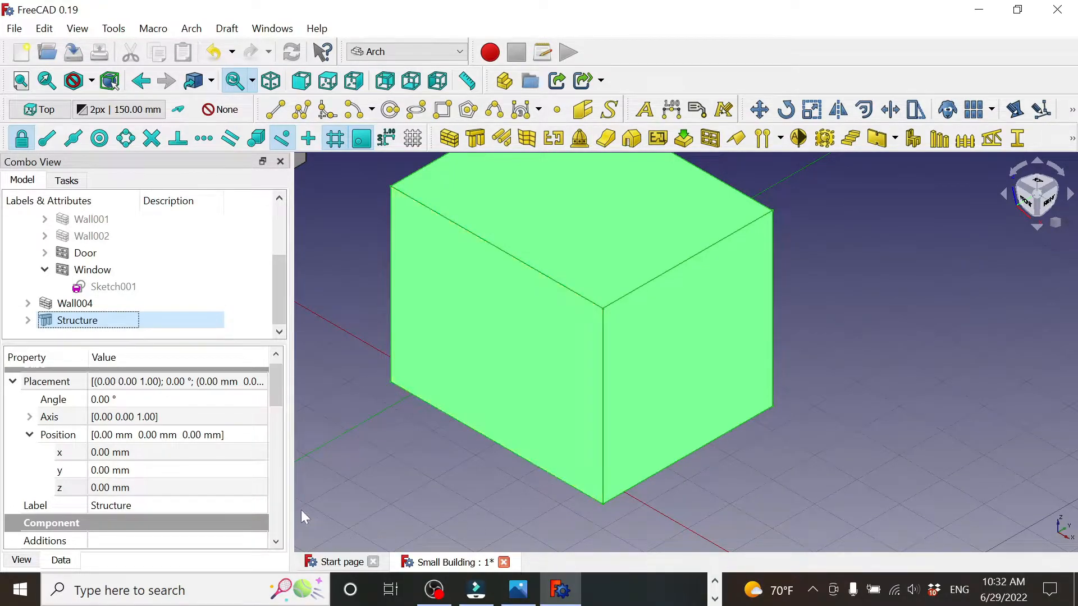
scroll(274, 393, down, 2)
drag(274, 416, 276, 528)
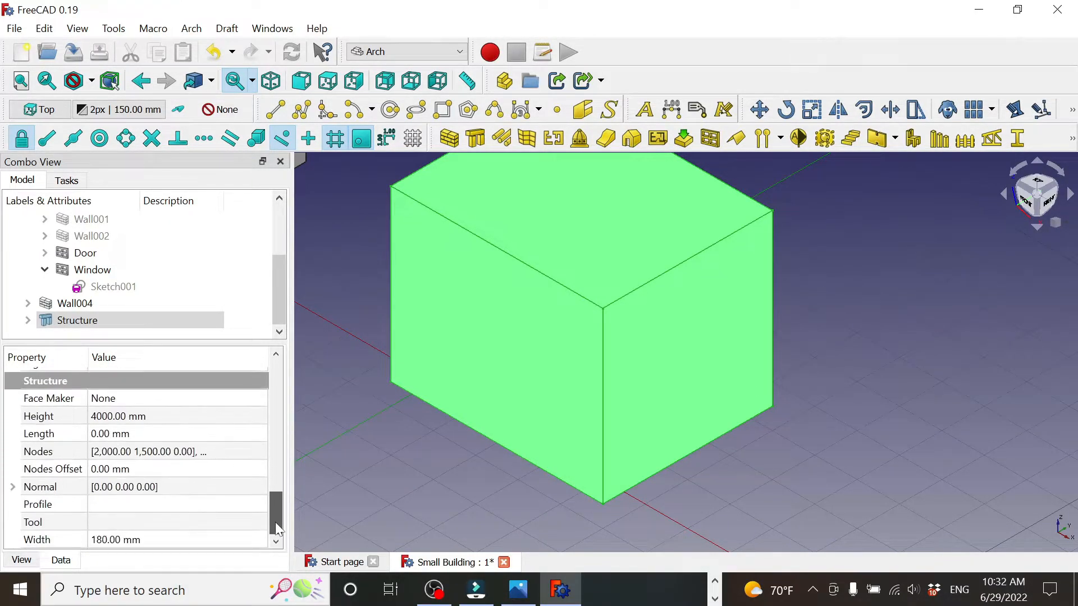
click(99, 417)
text(200)
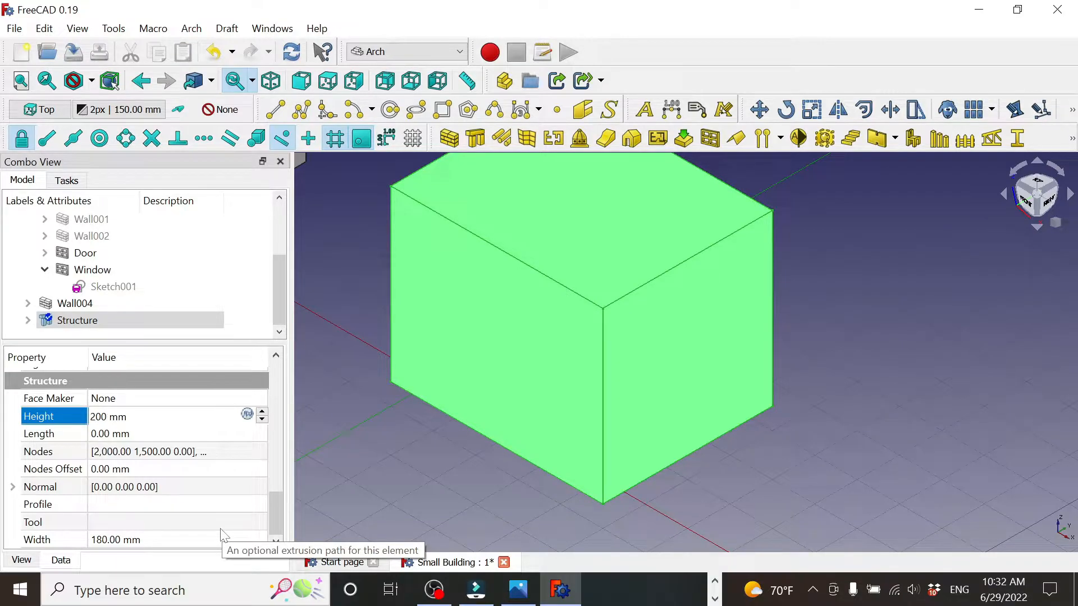
key(Return)
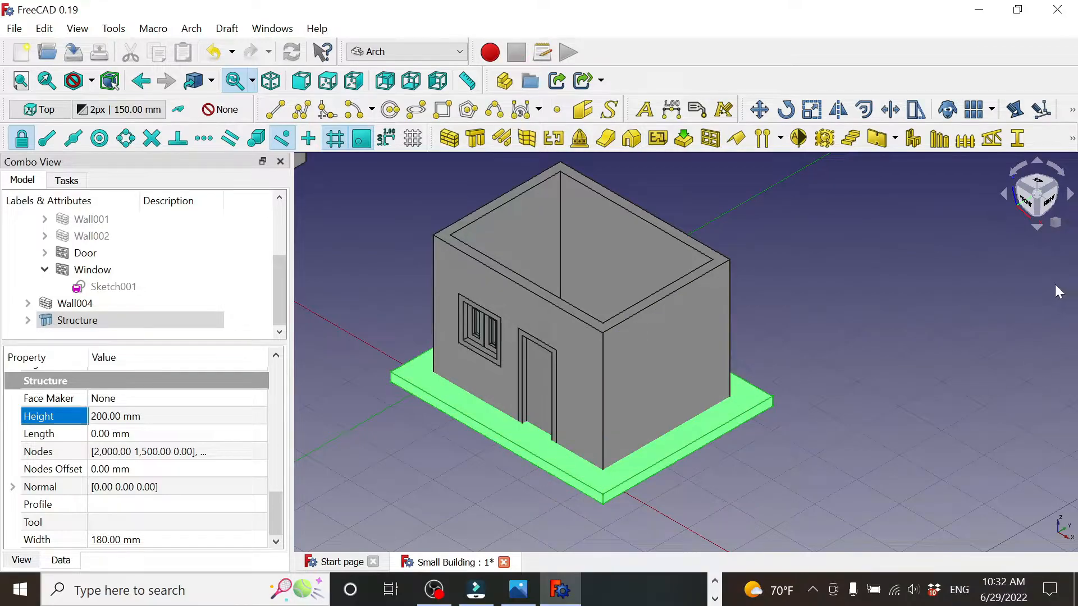
Compare the slab's level with the front elevation in the reference drawing and set the slab's Z position to -200 mm.
click(1025, 202)
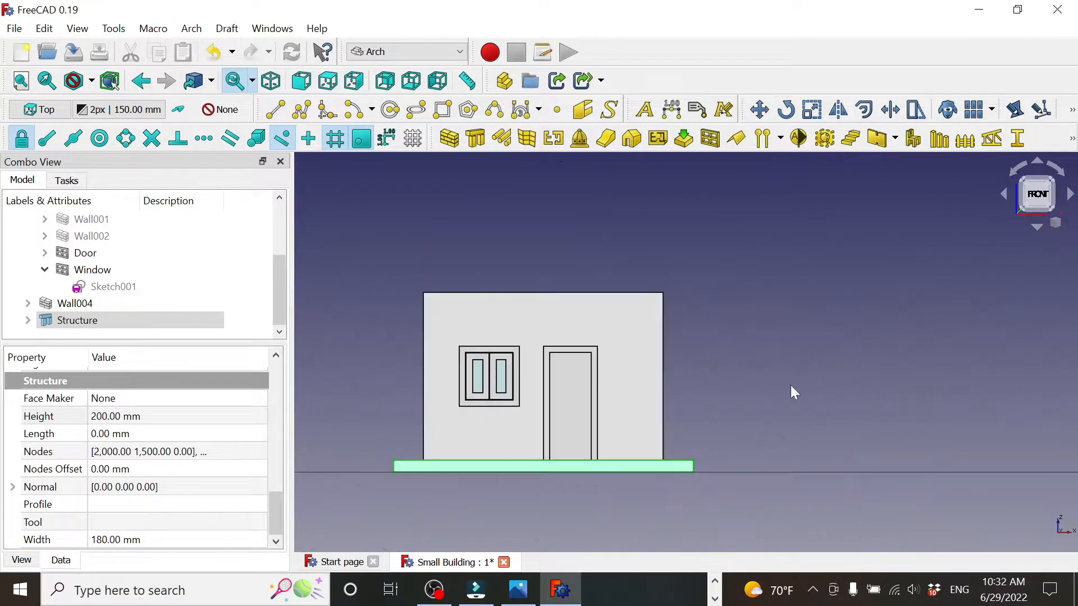
middle_drag(722, 396, 880, 358)
scroll(754, 386, up, 3)
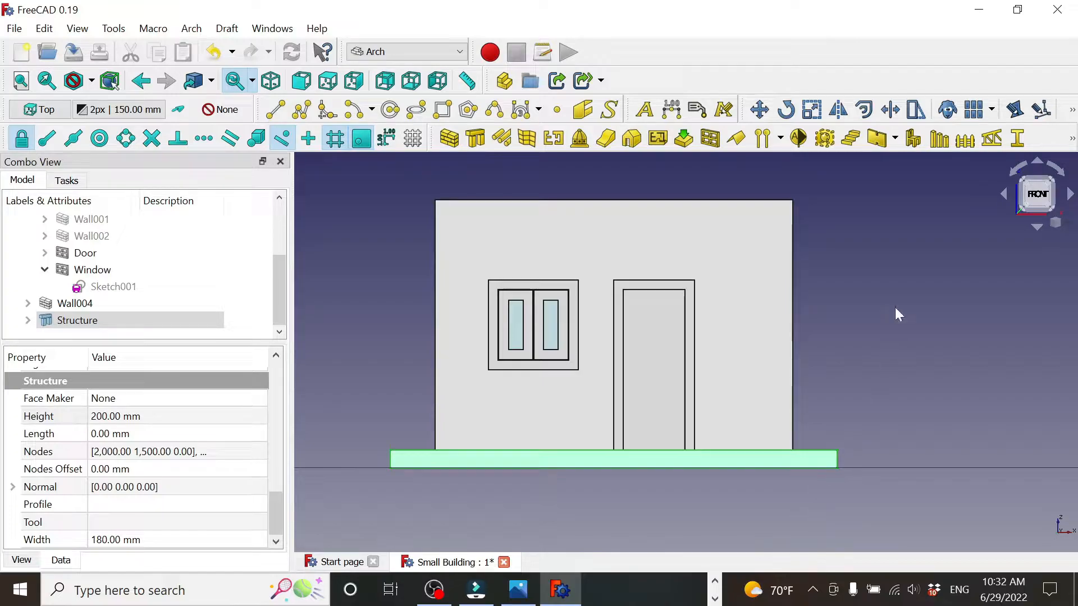
key(alt+Tab)
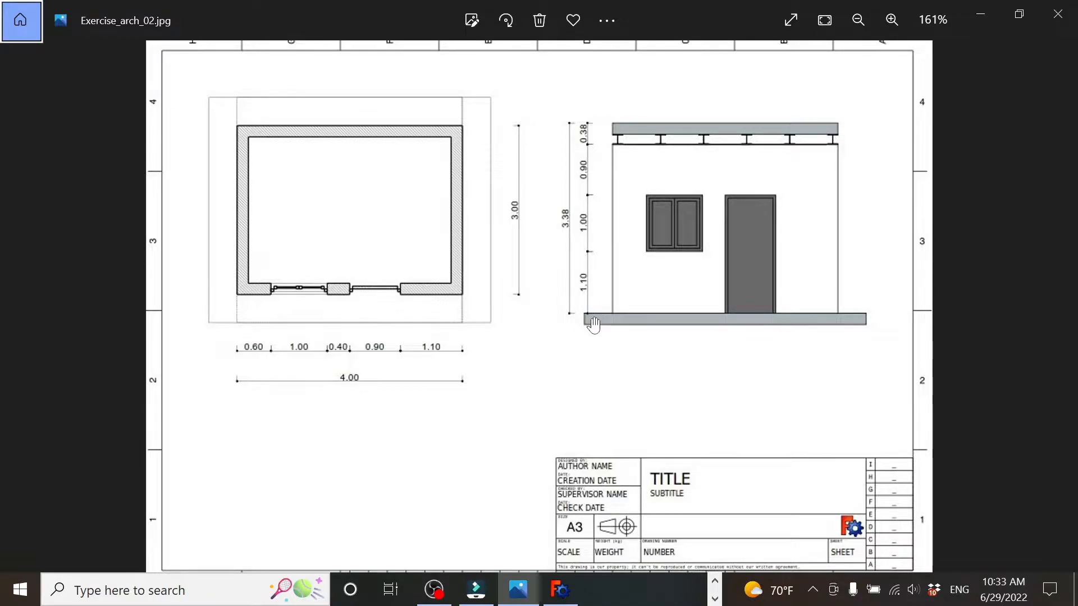
key(alt+Tab)
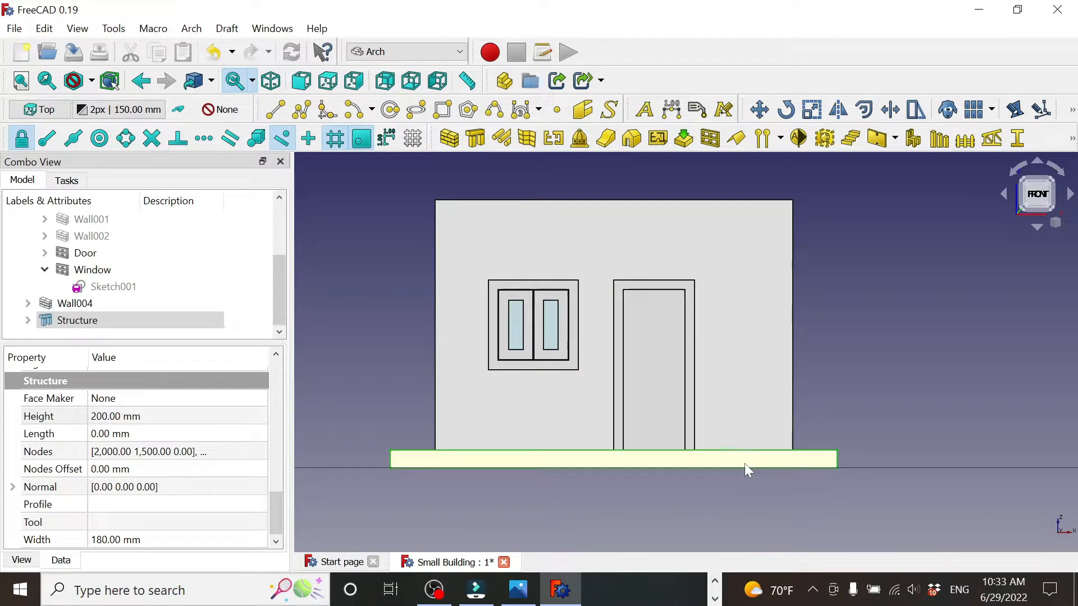
click(77, 322)
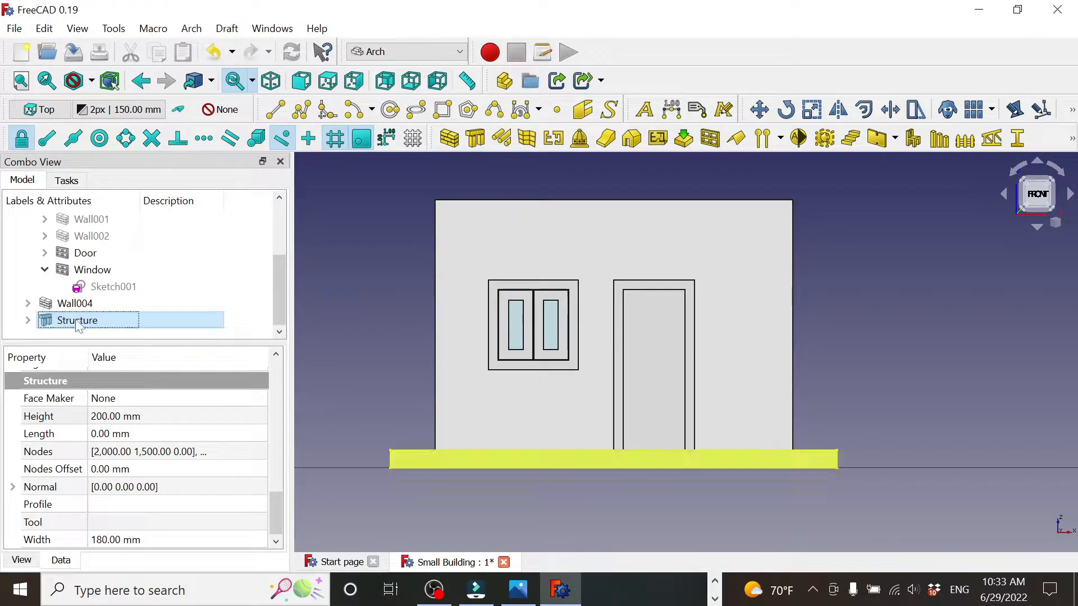
drag(272, 504, 274, 380)
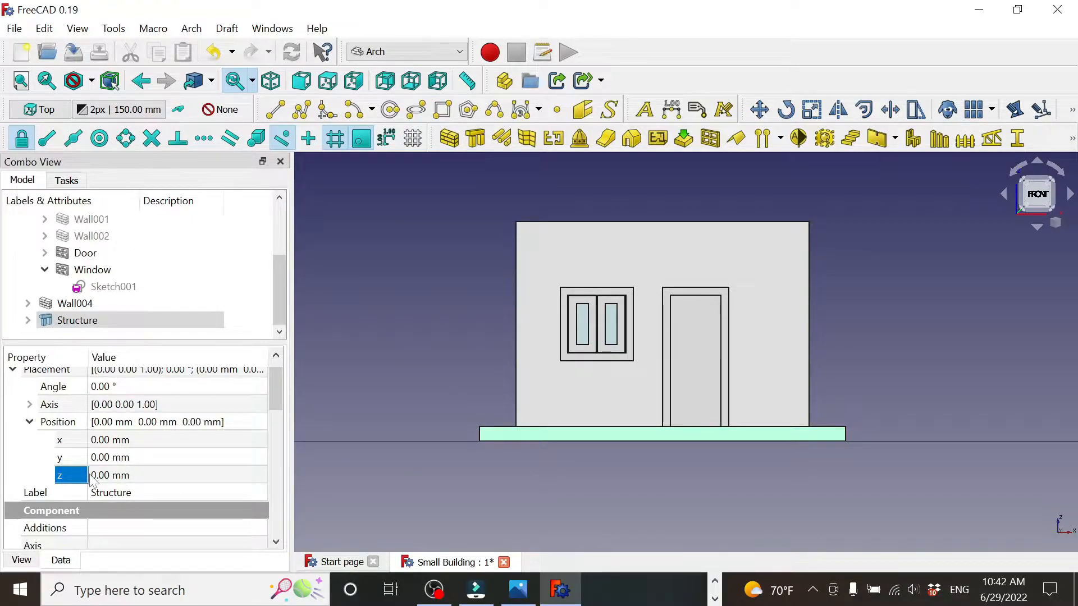
click(140, 475)
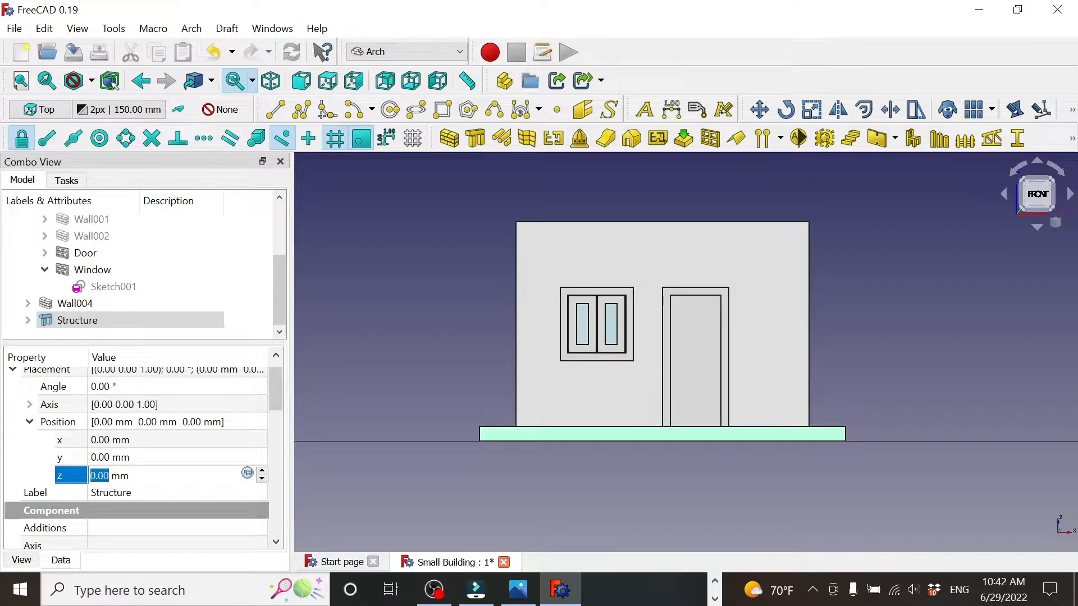
text(-2)
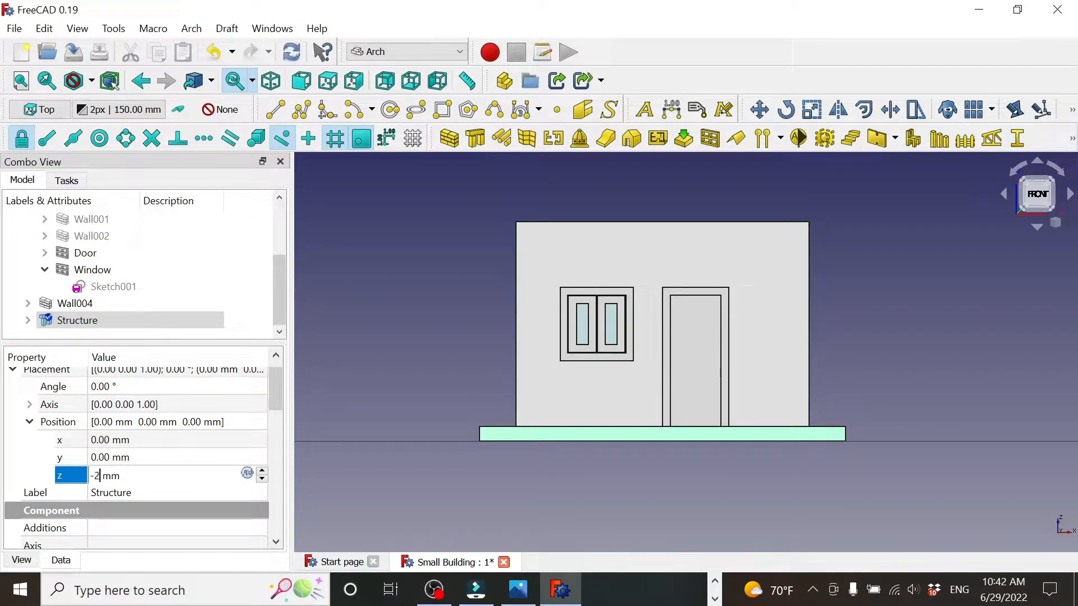
text(00)
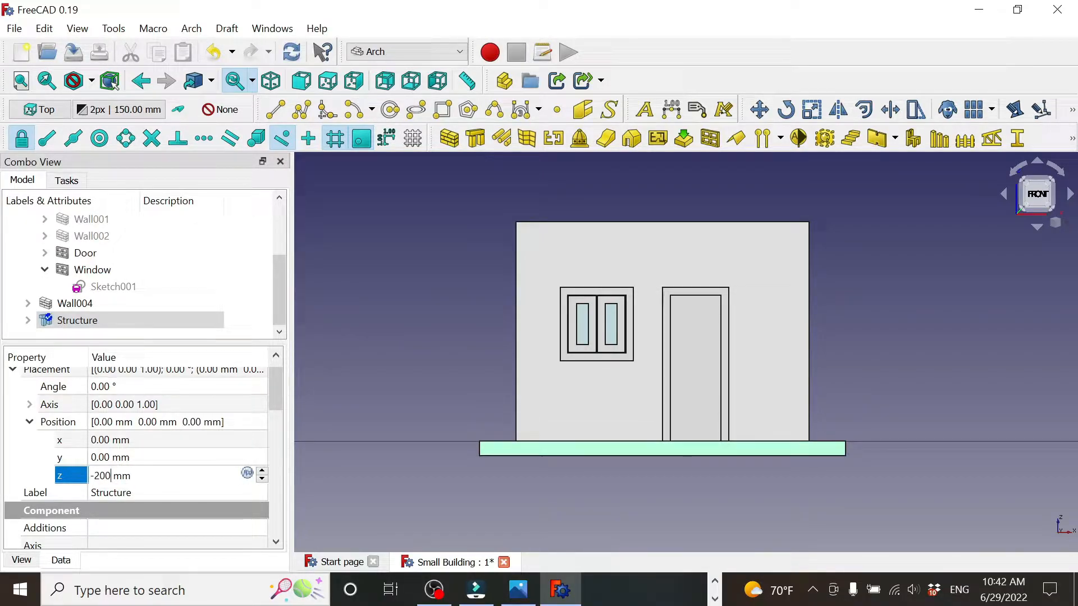
key(Return)
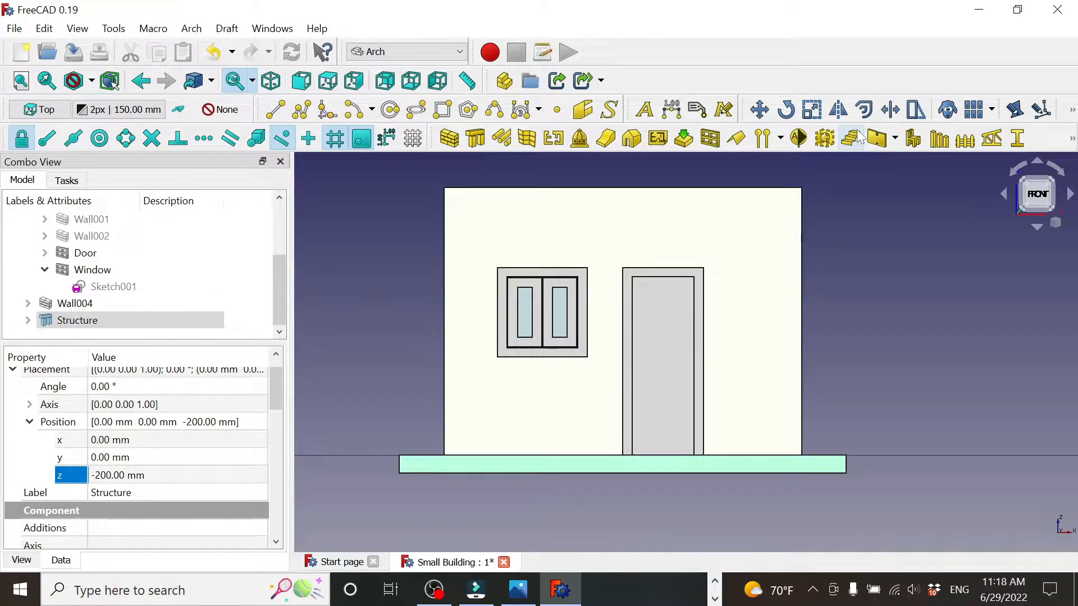
Examine the roof beams and roof slab in the reference drawing's elevation, and the building's plan dimensions.
key(alt+Tab)
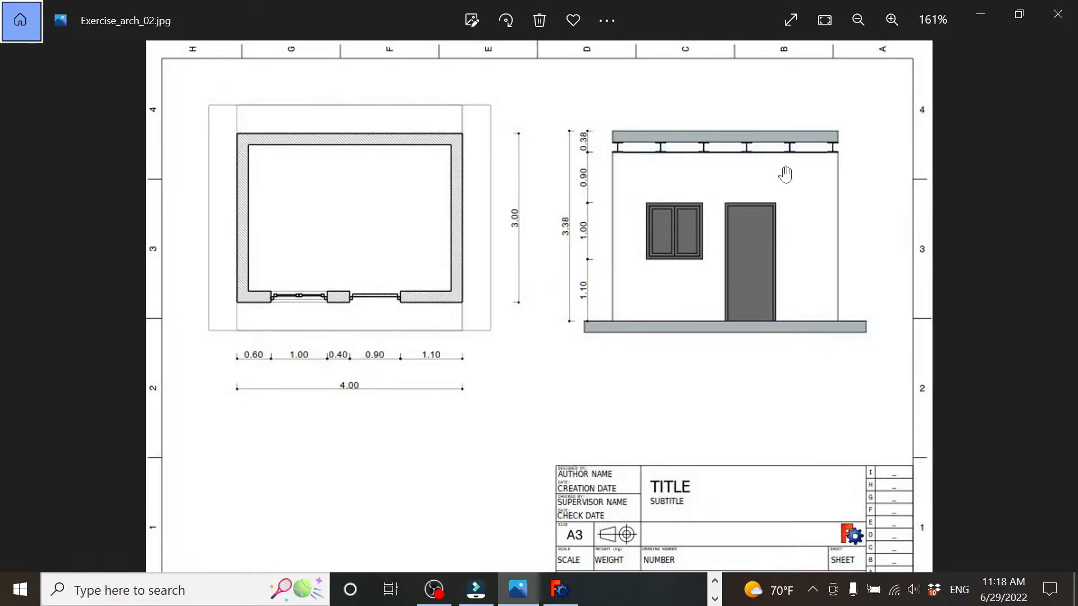
scroll(762, 198, up, 4)
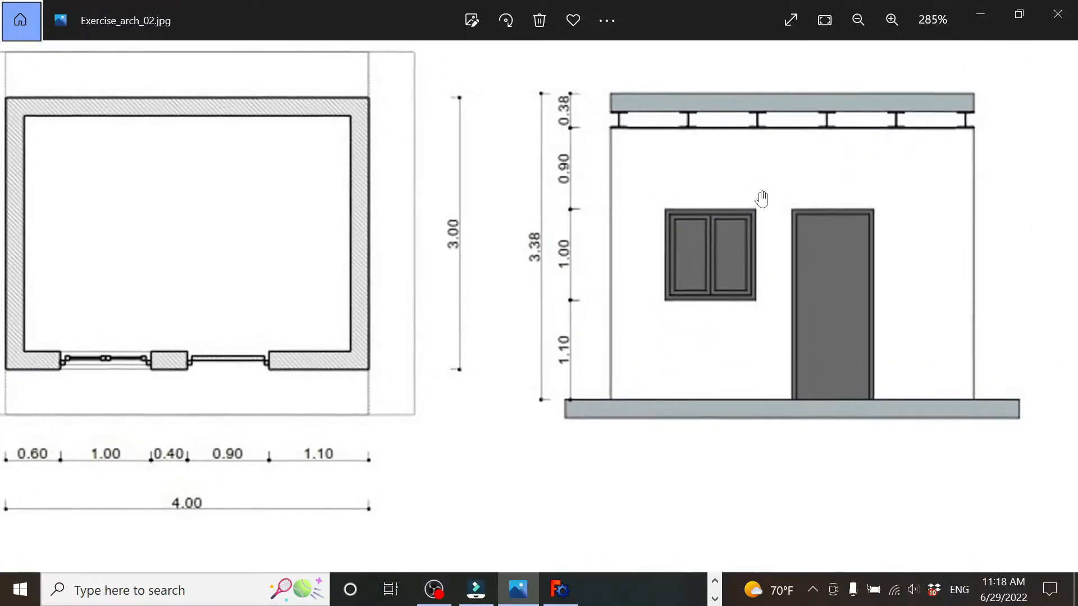
scroll(749, 204, up, 1)
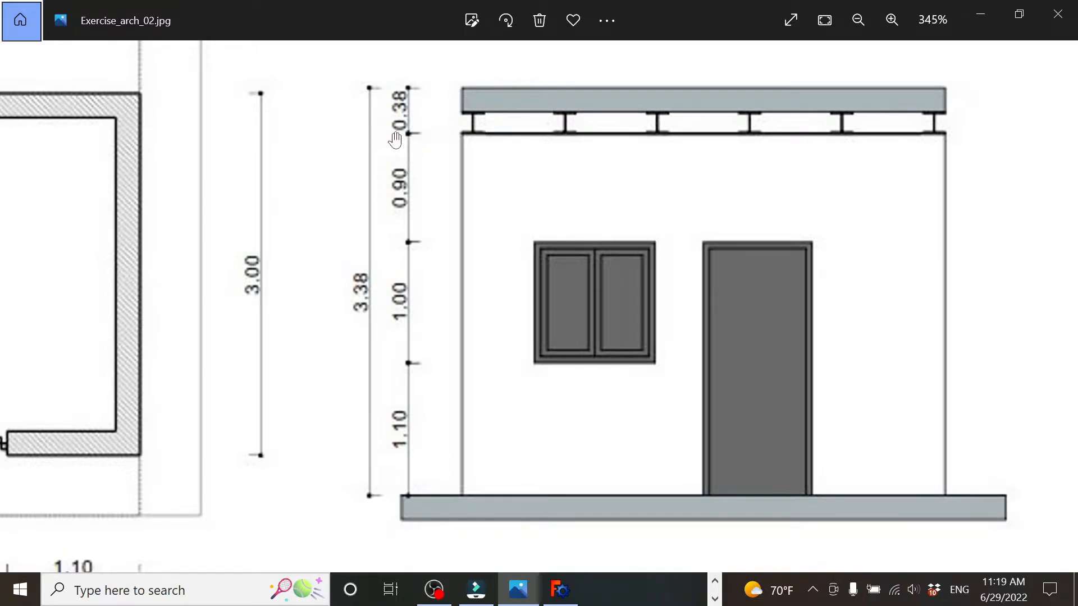
drag(110, 236, 633, 238)
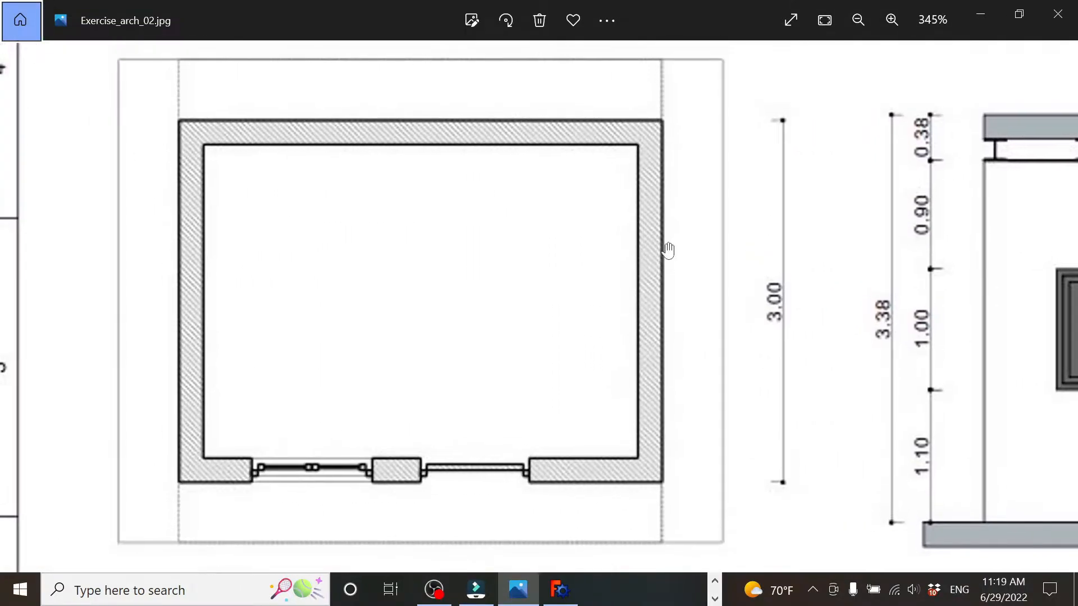
scroll(723, 233, down, 1)
scroll(723, 233, down, 1)
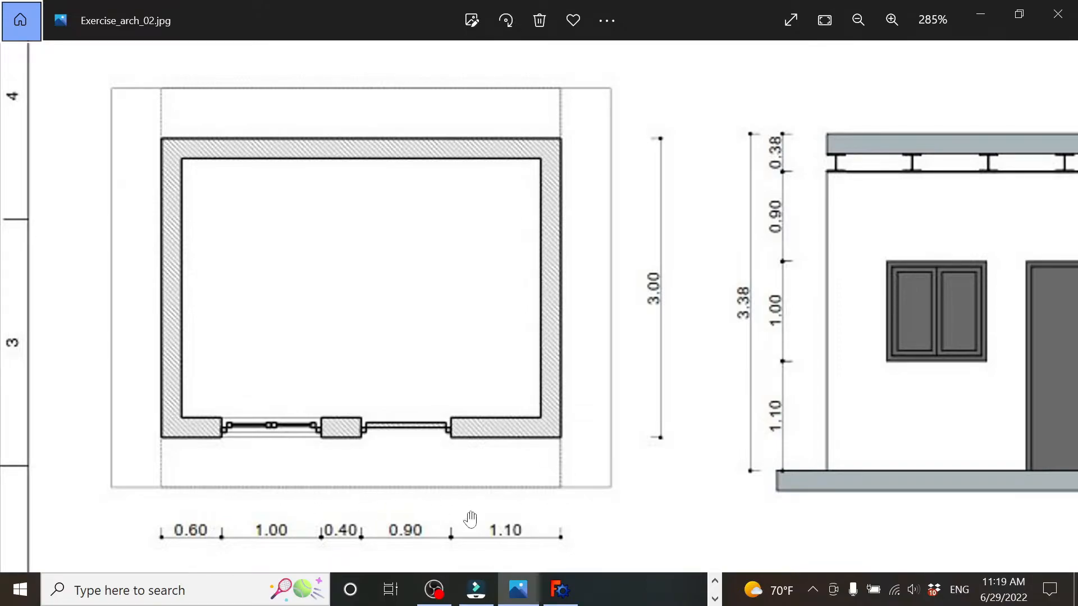
scroll(599, 524, down, 2)
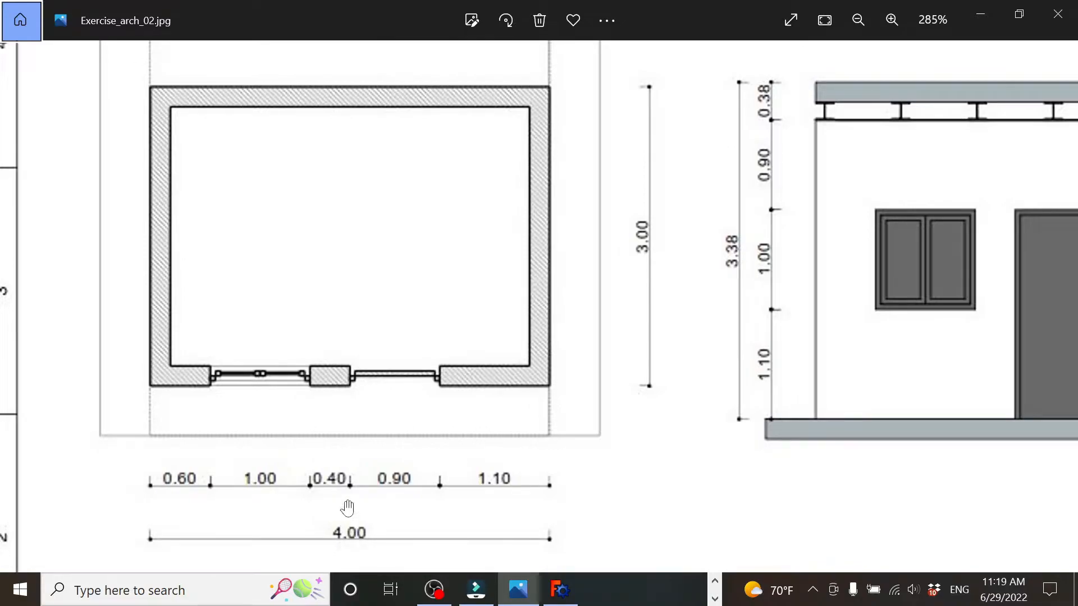
drag(638, 254, 636, 296)
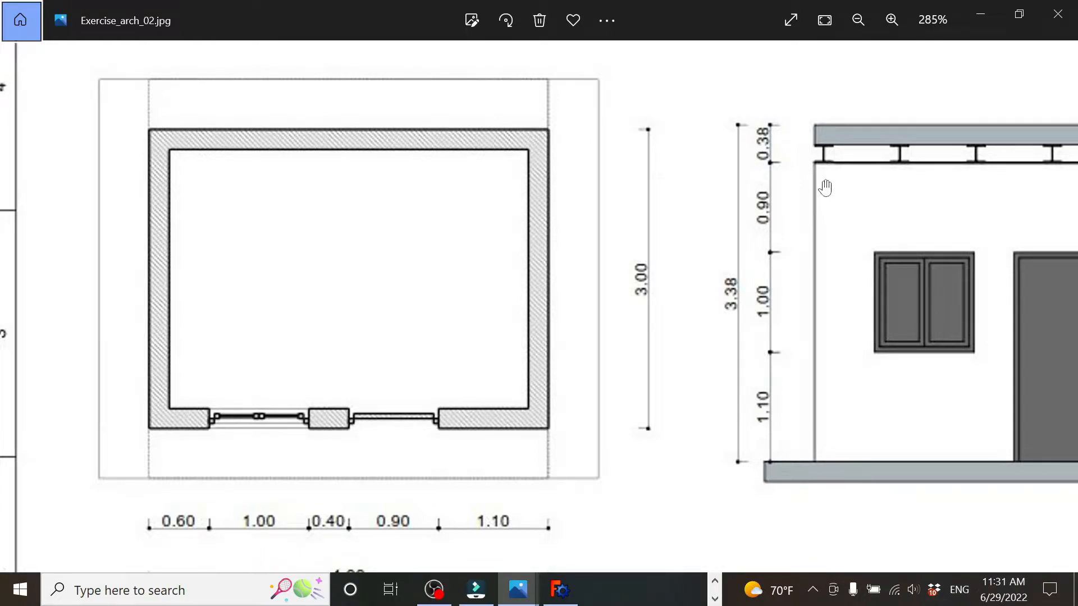
scroll(842, 180, up, 3)
drag(841, 183, 746, 224)
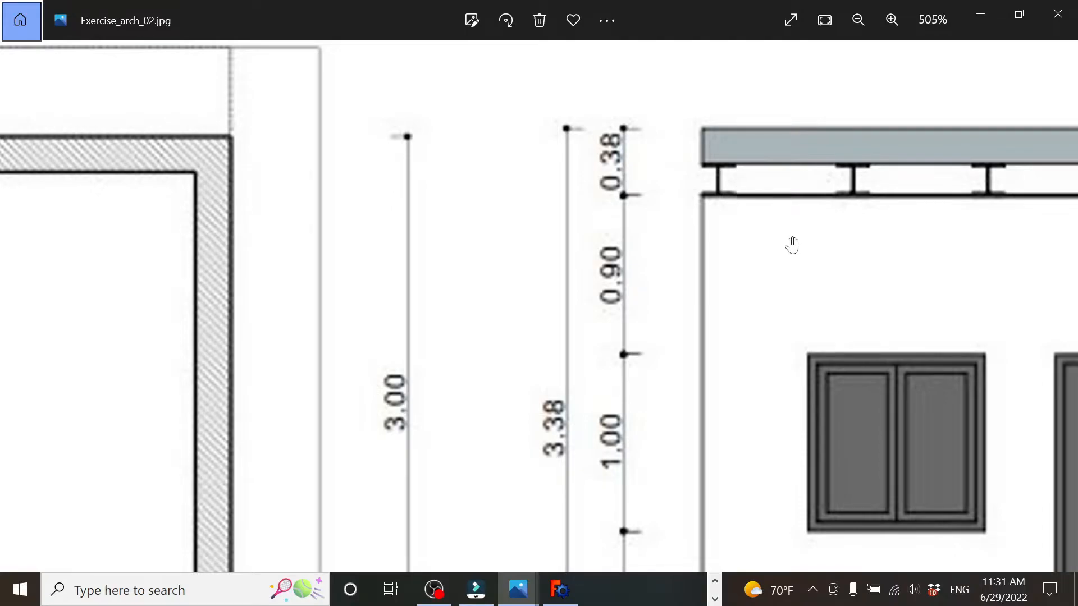
Read the beam and slab sizes in roof_1.jpg and compare them with the plan in the reference drawing.
key(alt+Tab)
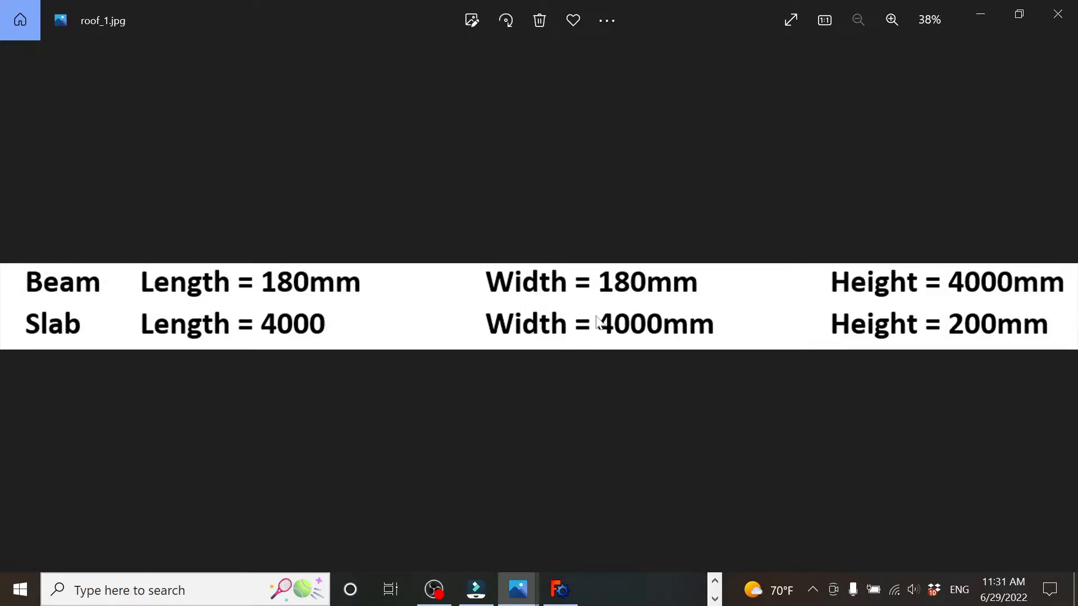
key(alt+Tab)
scroll(657, 375, down, 3)
drag(554, 380, 775, 318)
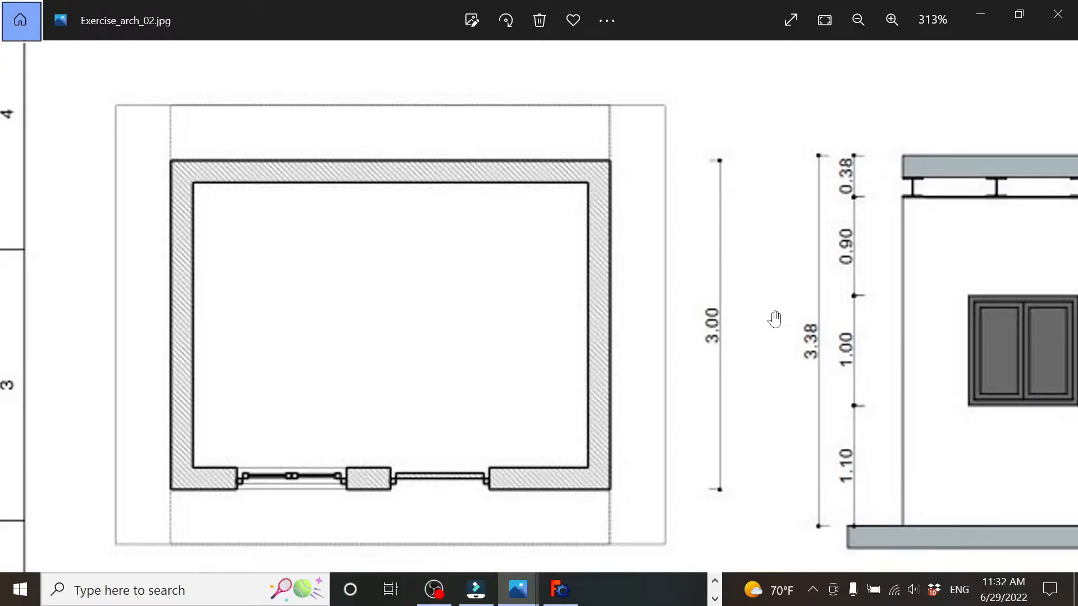
scroll(653, 478, down, 1)
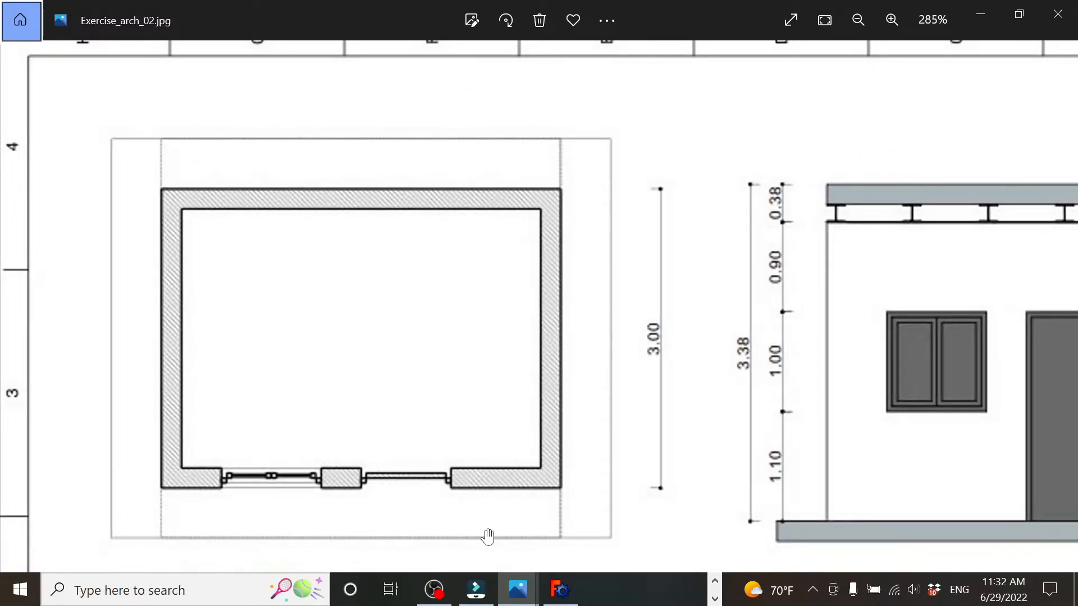
Switch to FreeCAD, view the building isometrically, and start a new structure in column mode with the HEB profile category.
key(alt+Tab)
key(Right)
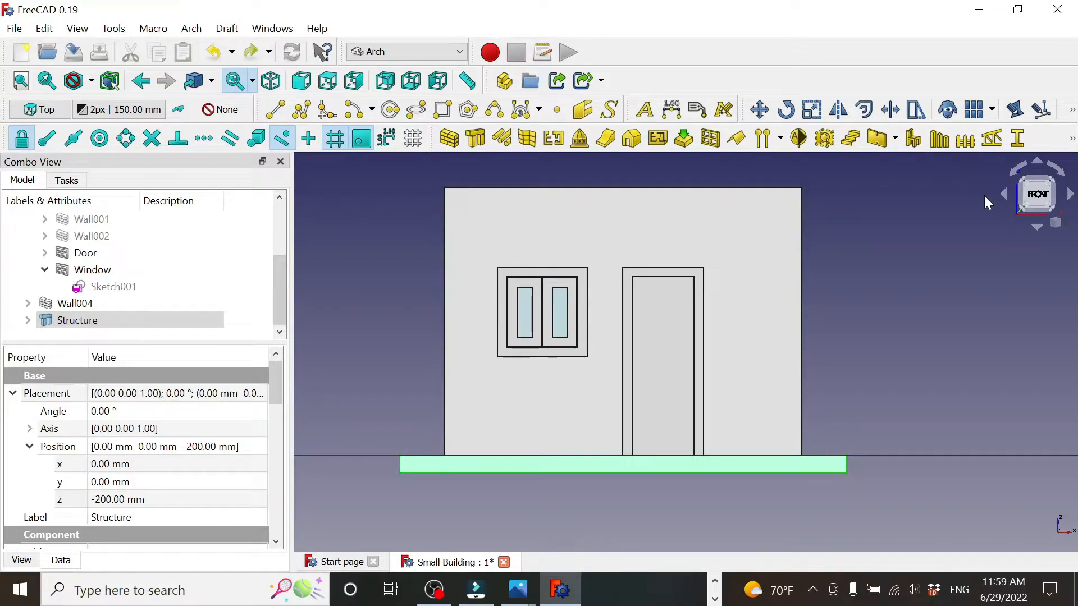
click(1066, 223)
click(1022, 271)
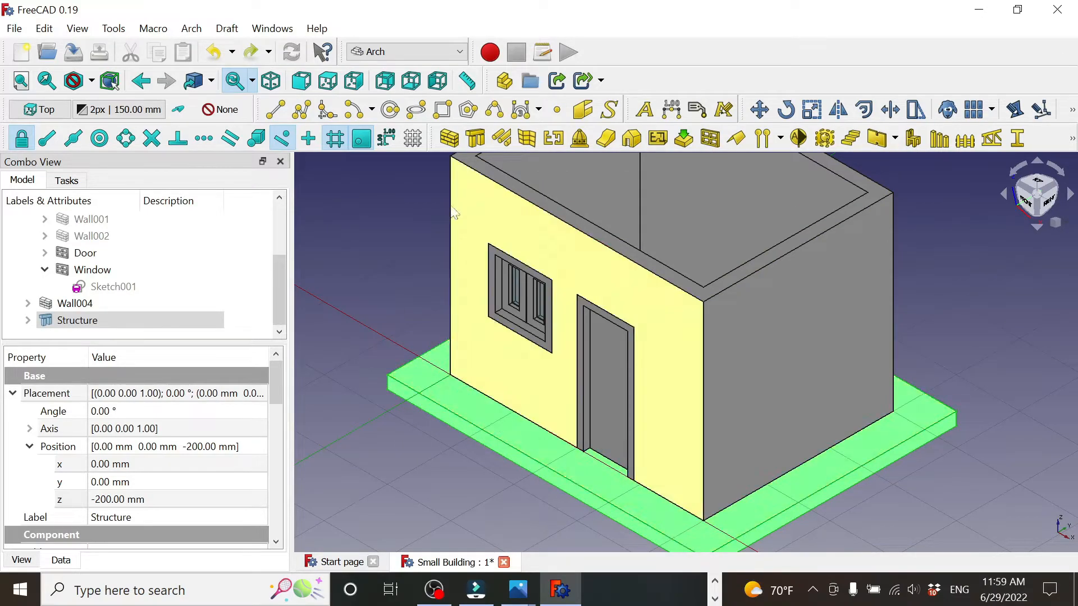
click(475, 138)
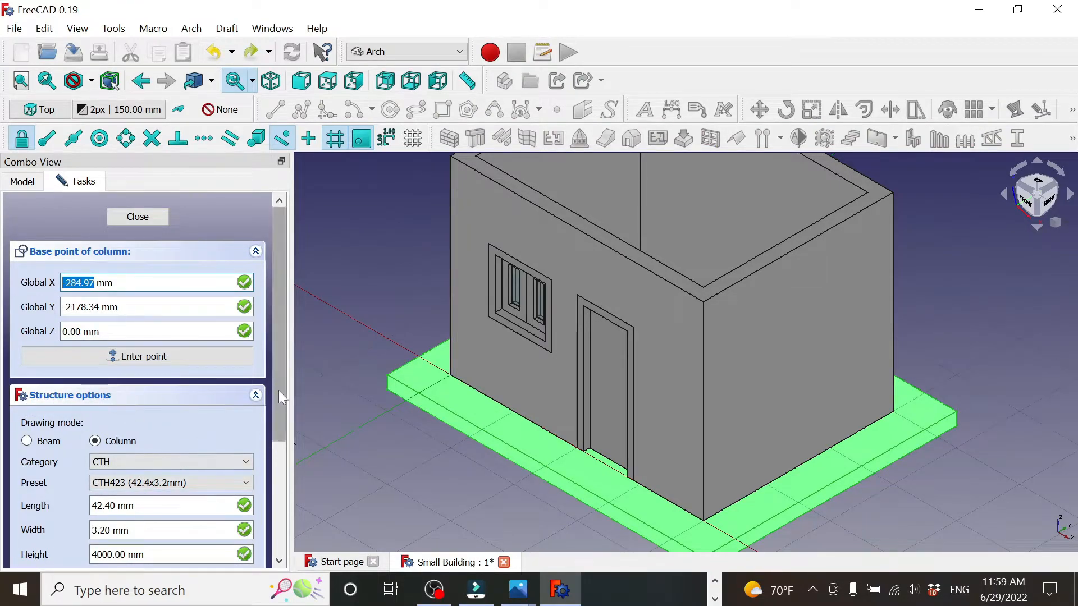
drag(278, 389, 278, 456)
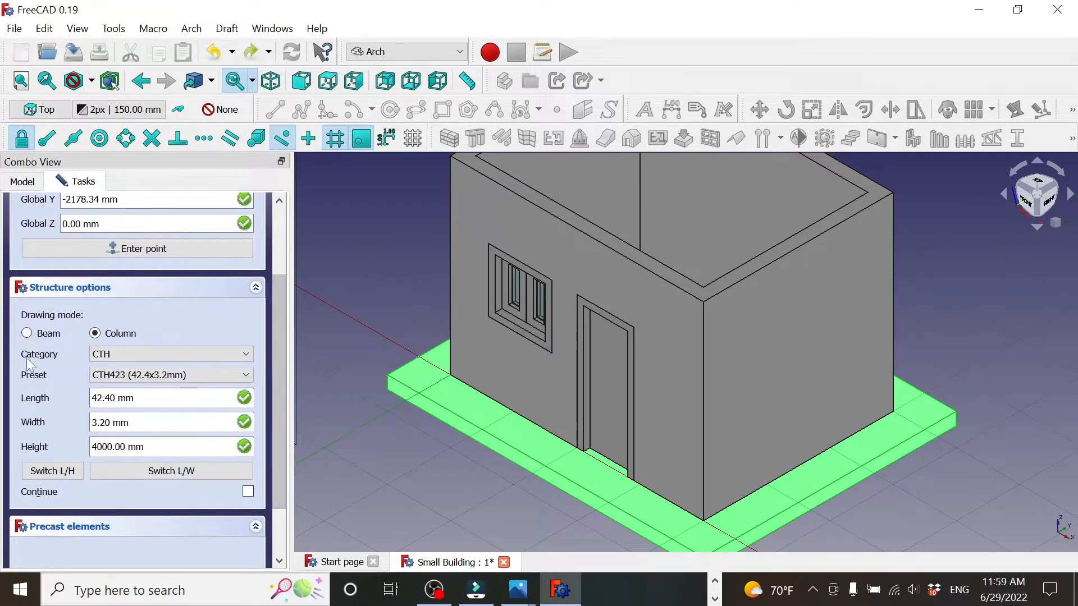
click(247, 359)
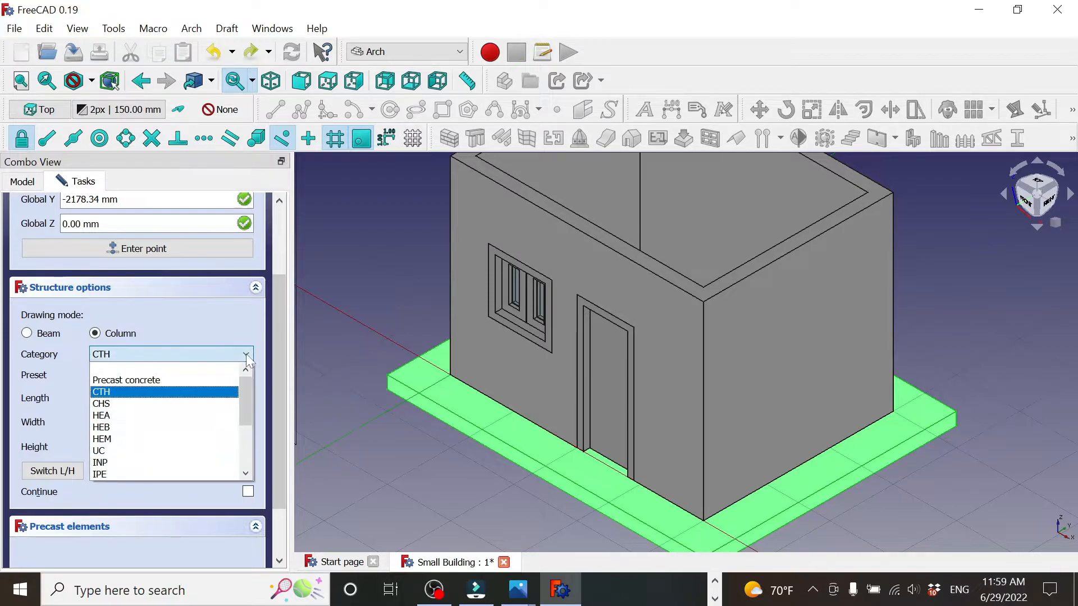
click(135, 429)
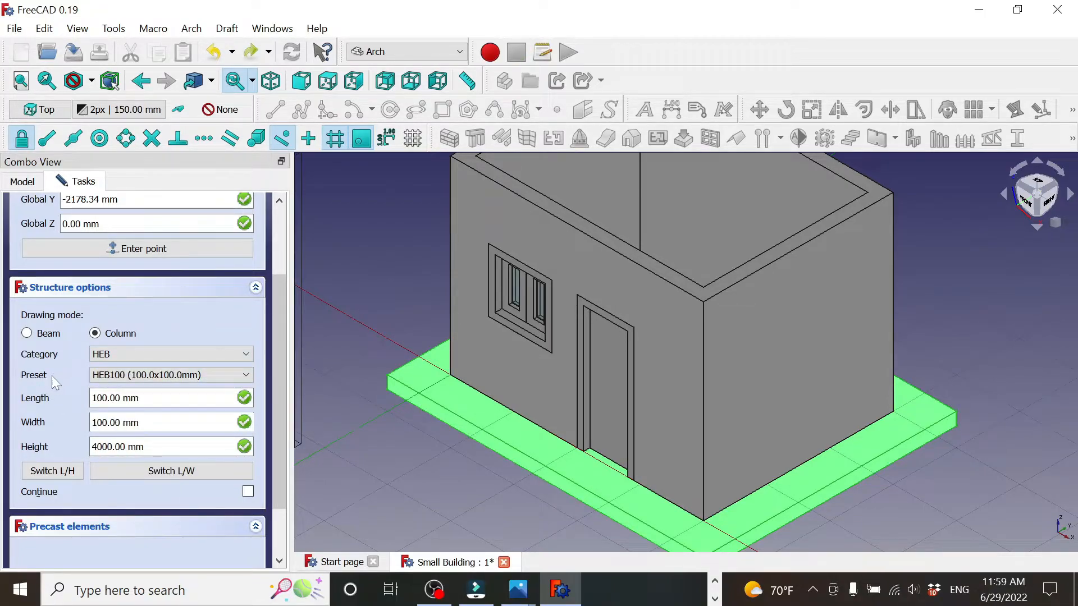
Check the beam size in roof_1.jpg, choose the HEB180 preset and place the column in front of the building at about (1085, -2438, 0) mm.
click(249, 379)
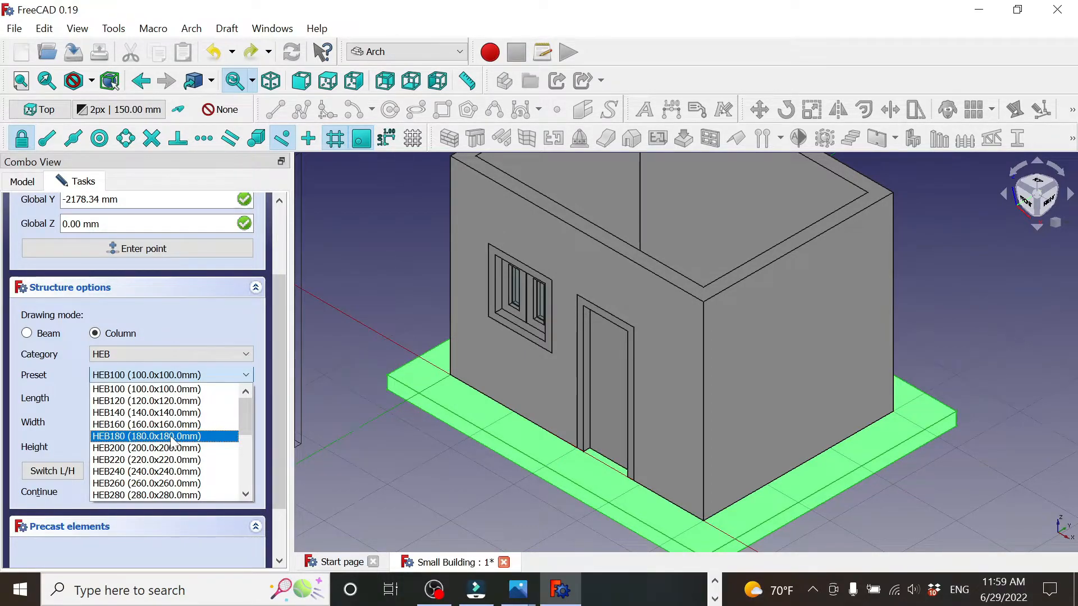
key(alt+Tab)
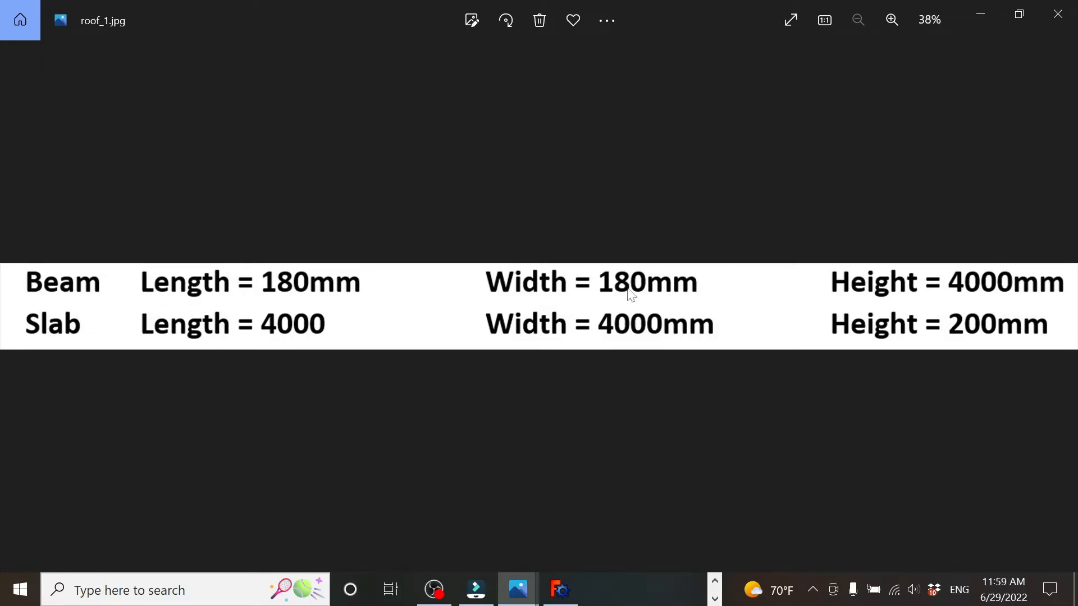
key(alt+Tab)
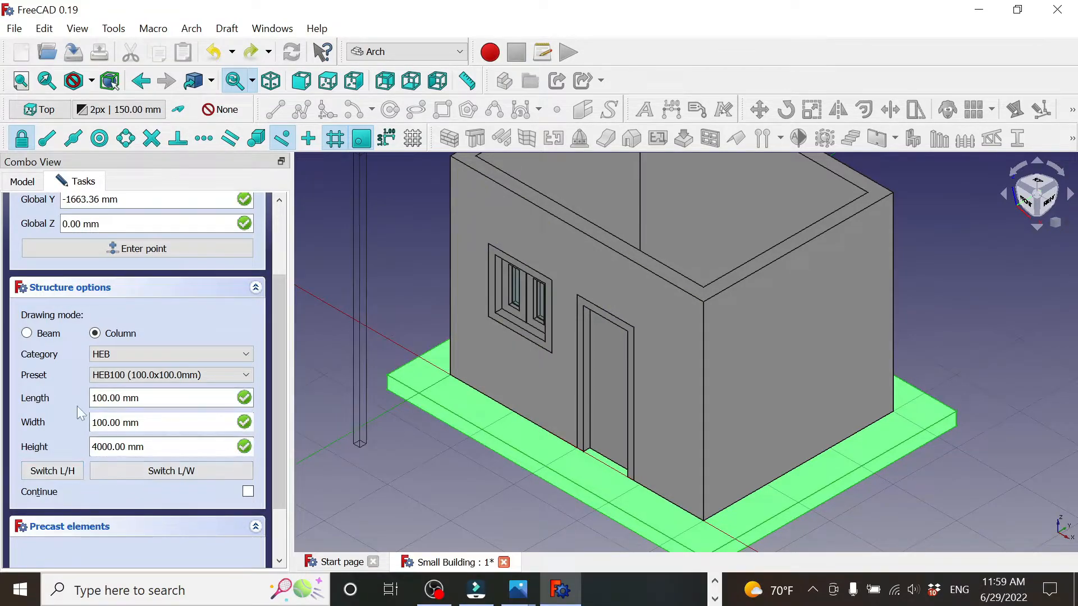
click(247, 376)
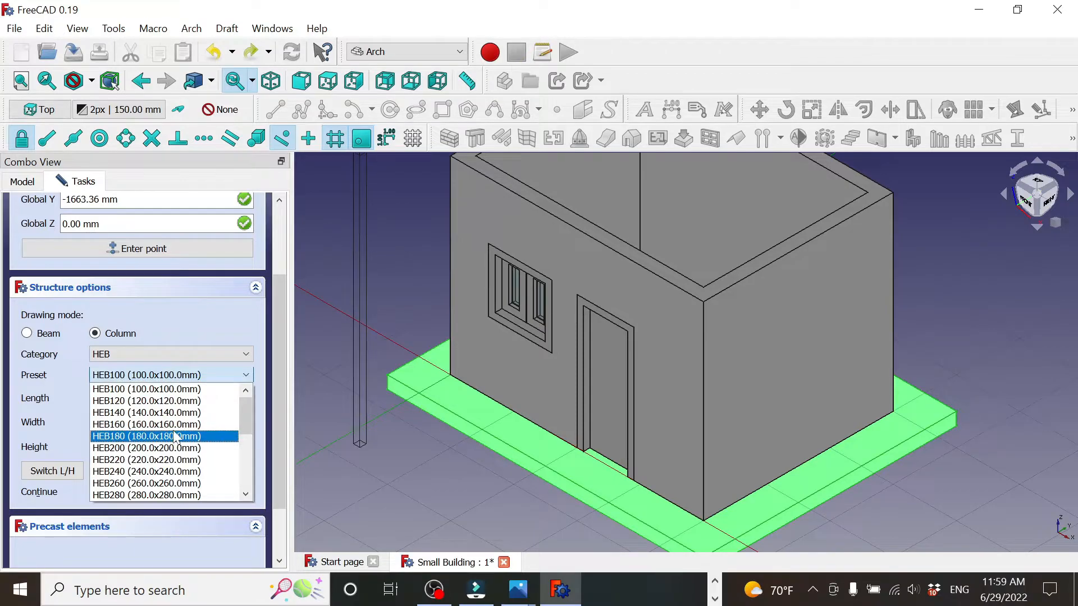
click(147, 436)
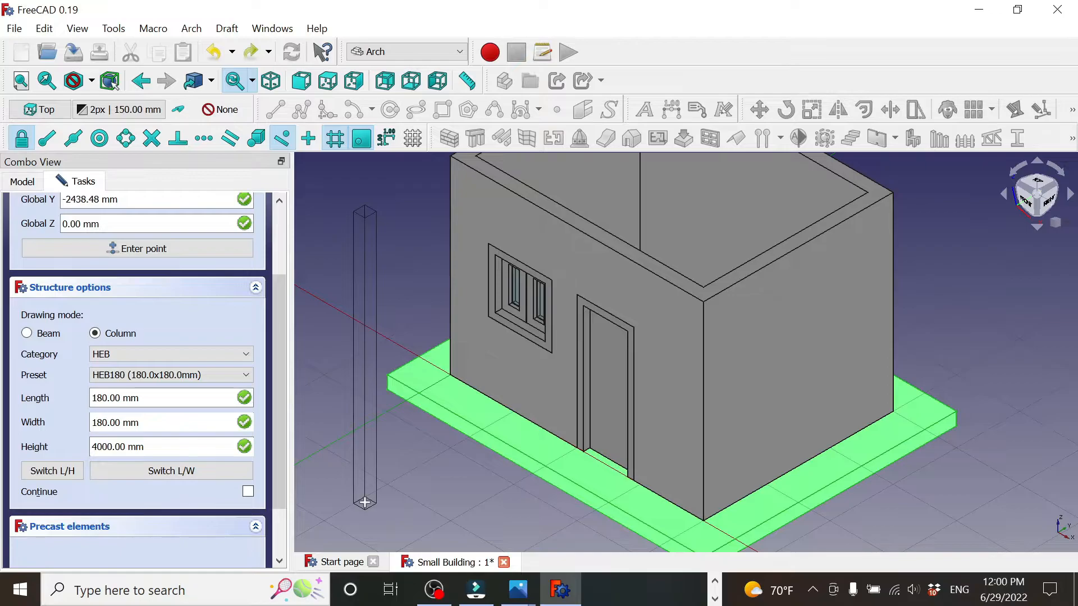
click(365, 503)
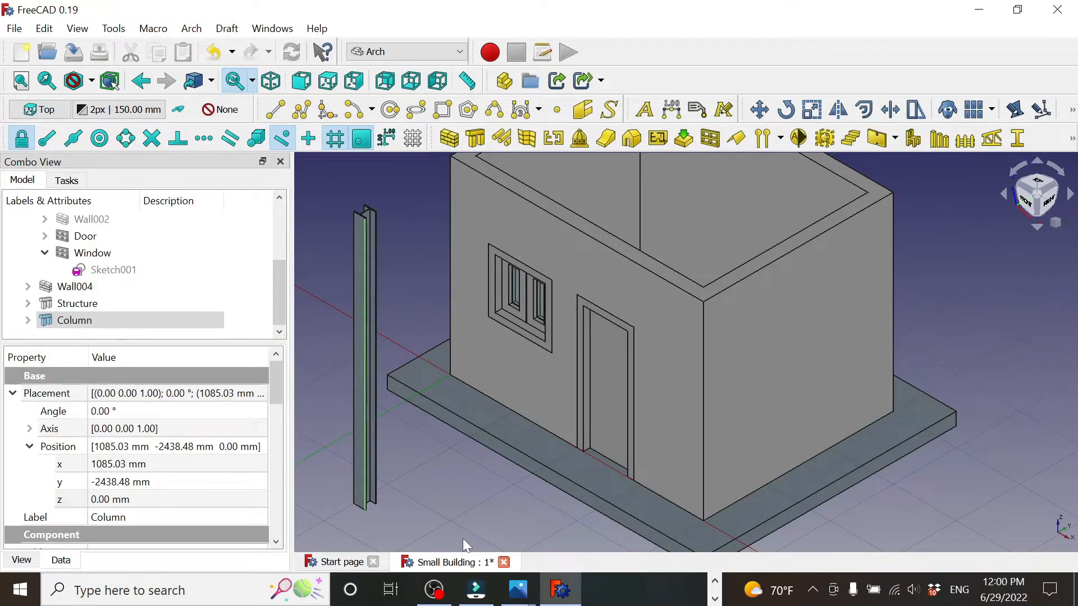
Compare the column's height and length properties with the beam dimensions in roof_1.jpg and look over the wall tops.
drag(280, 382, 275, 509)
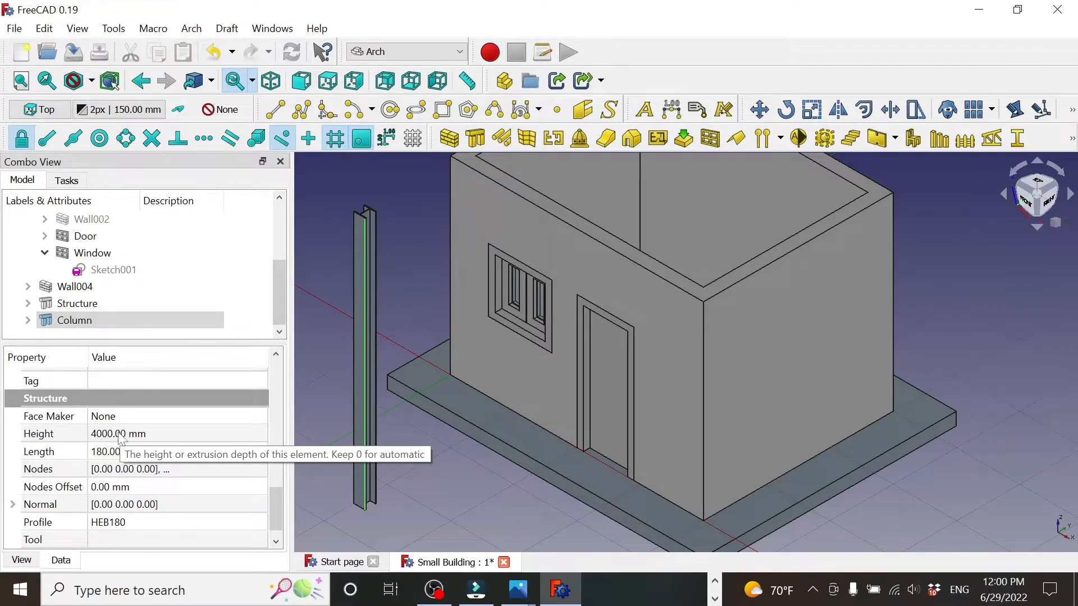
key(alt+Tab)
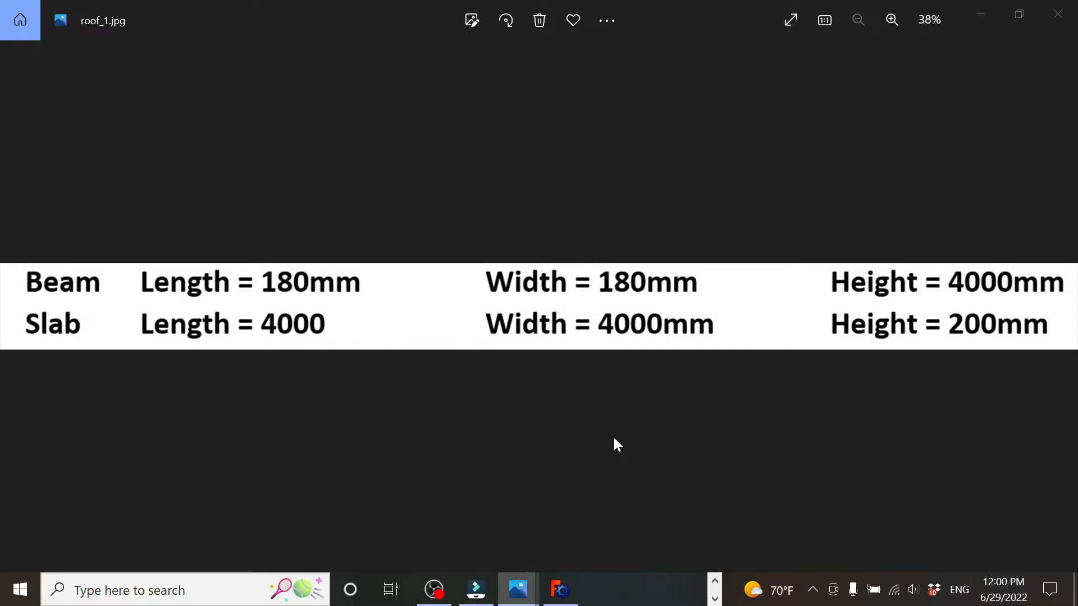
key(alt+Tab)
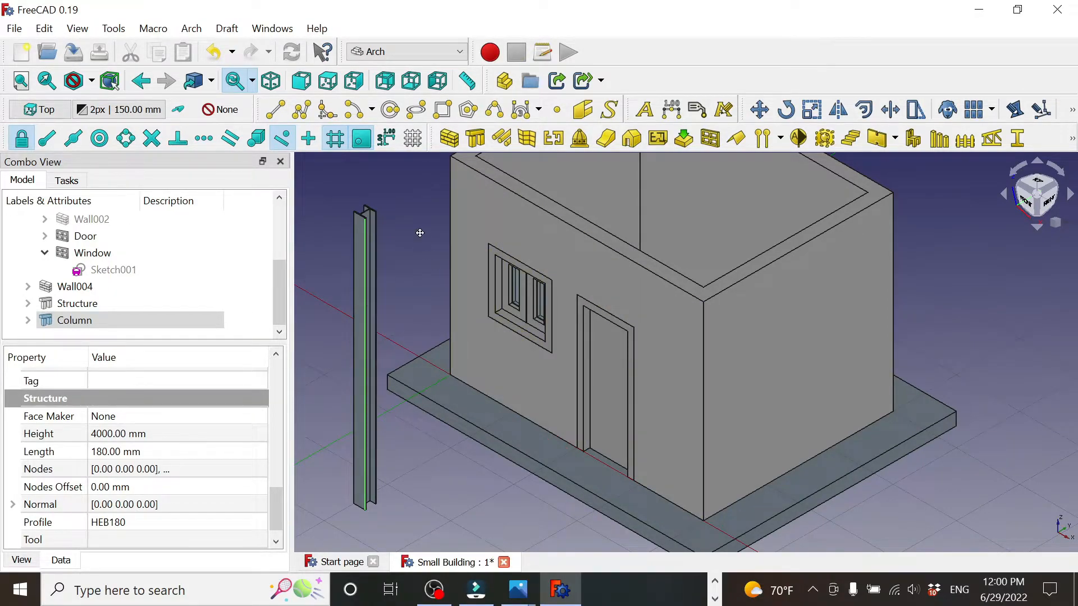
middle_drag(419, 233, 419, 305)
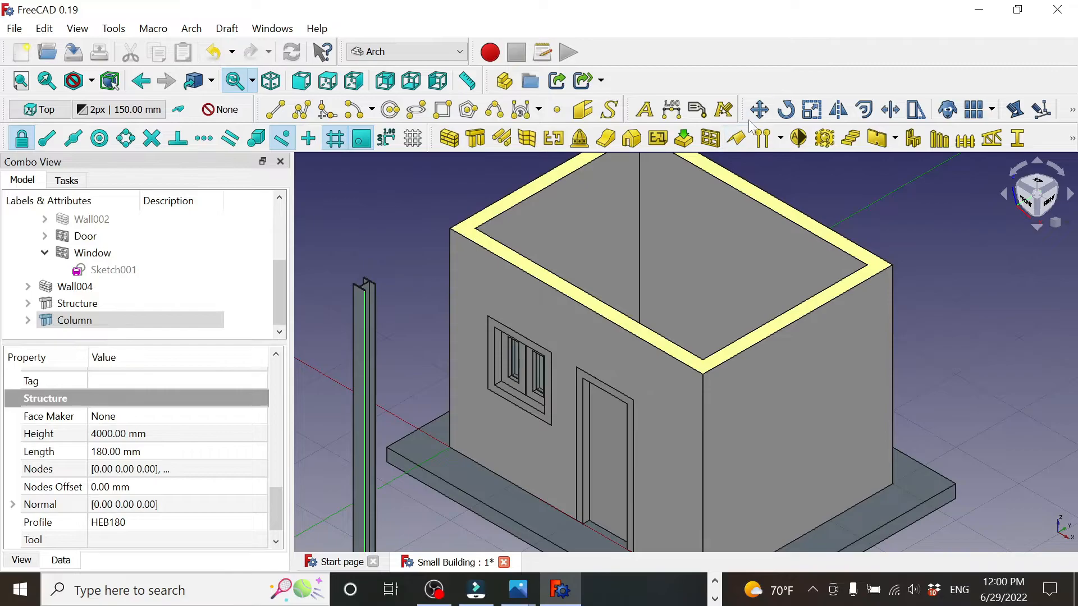
middle_drag(428, 350, 503, 272)
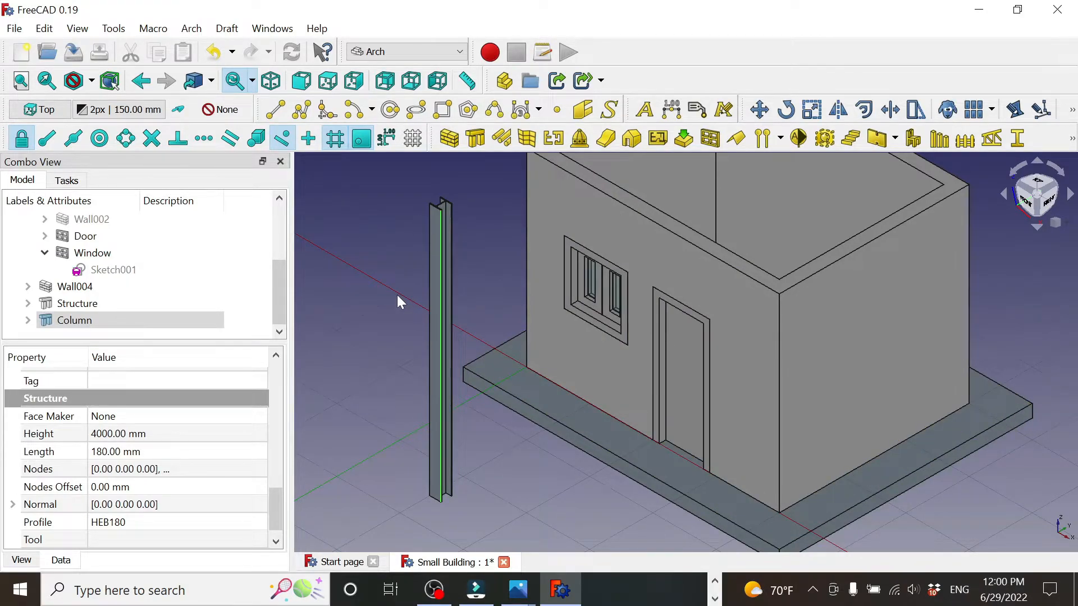
Set the HEB180 column's placement angle to 90°.
drag(270, 500, 274, 375)
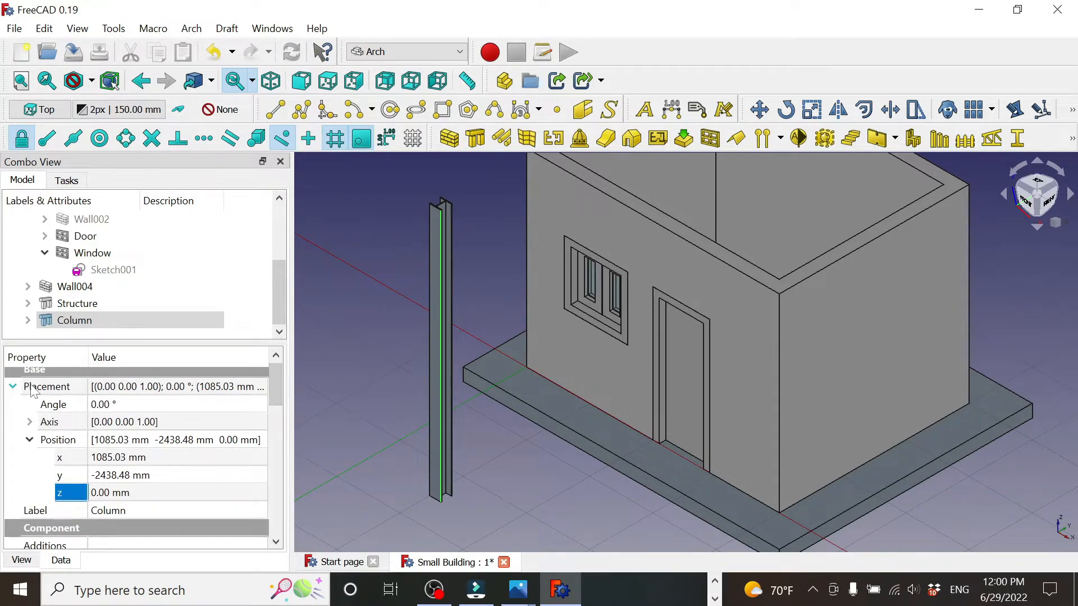
click(115, 405)
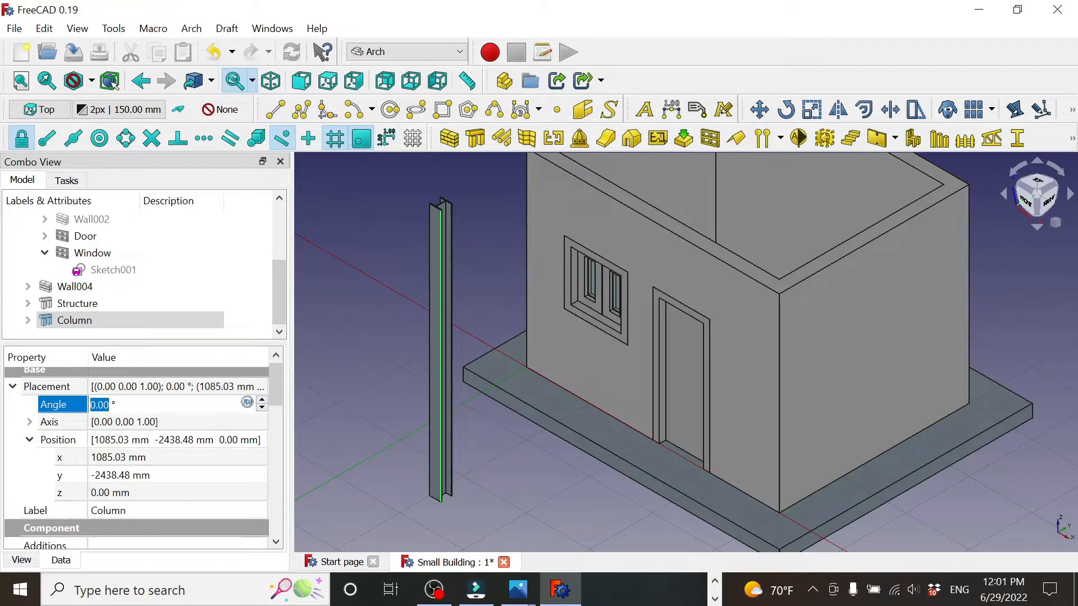
text(90)
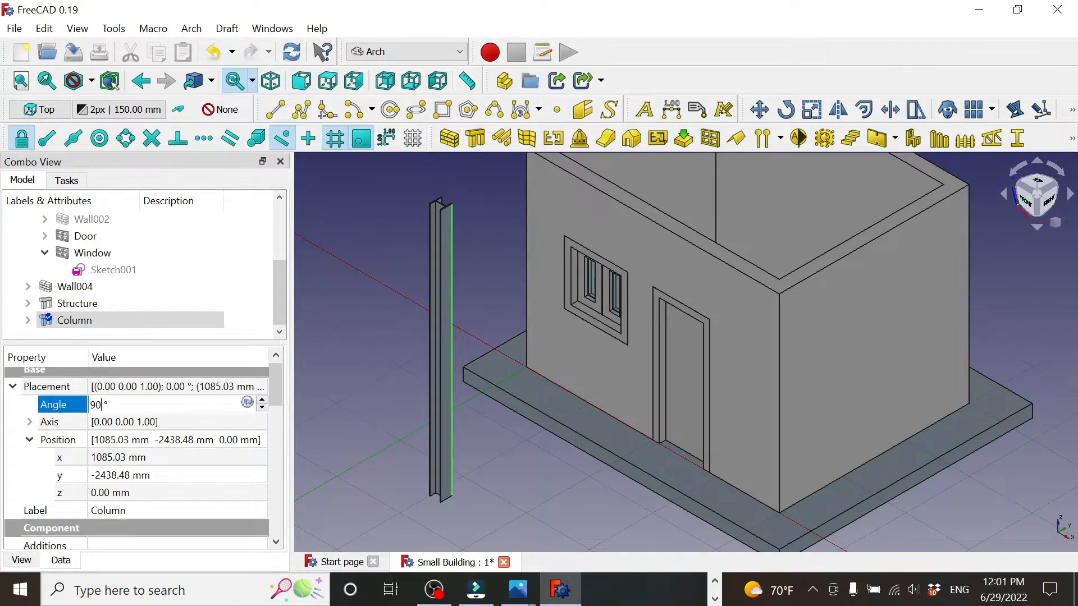
key(Return)
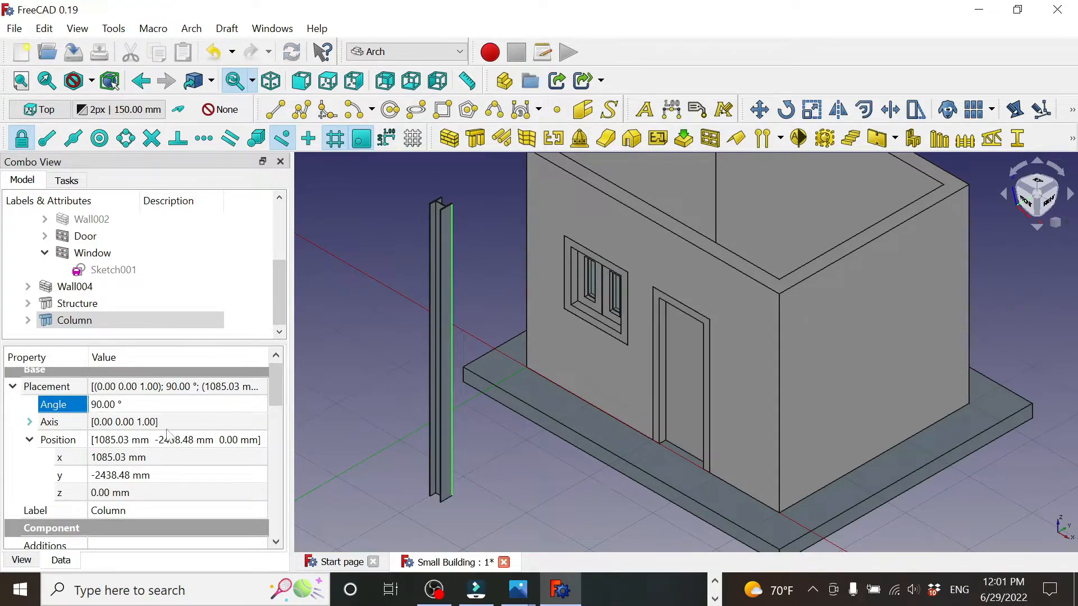
Change the column's rotation axis to the X axis by setting axis z to 0 and x to 1, laying it flat as a beam.
click(30, 422)
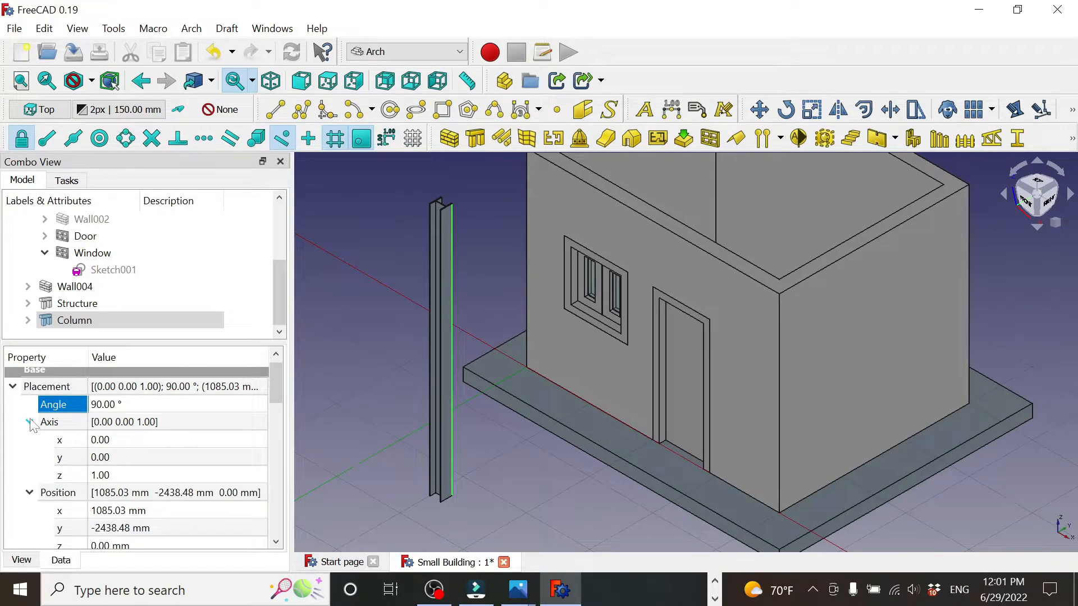
click(99, 476)
text(0)
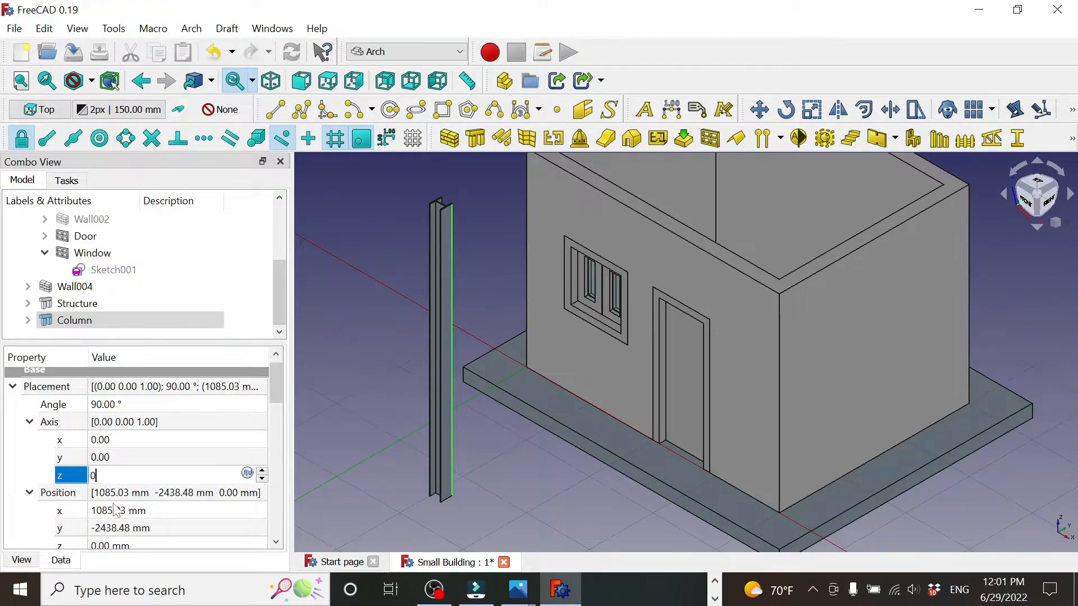
key(Return)
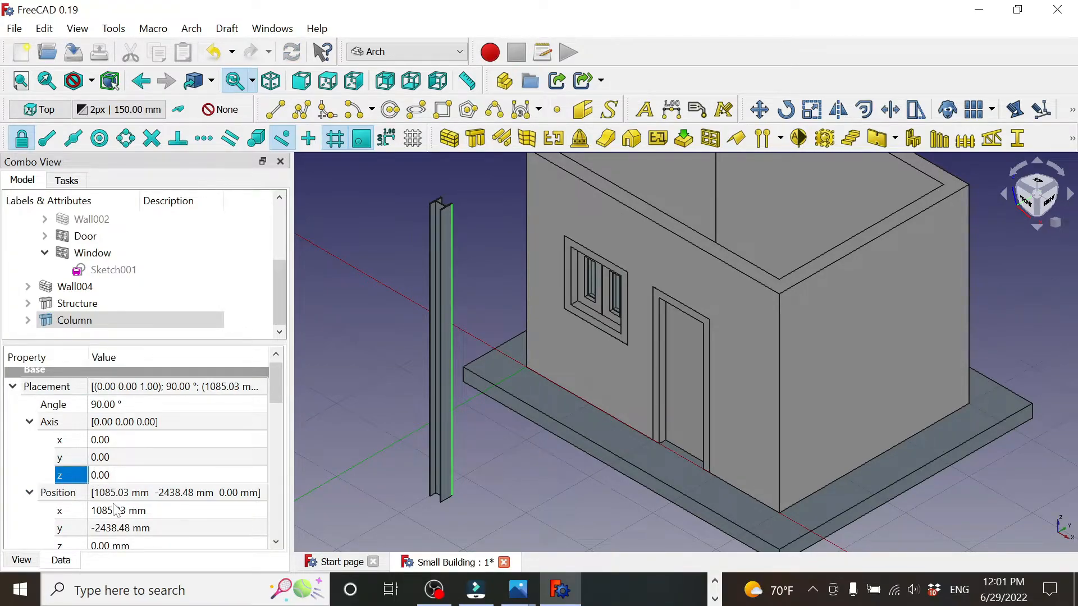
click(98, 440)
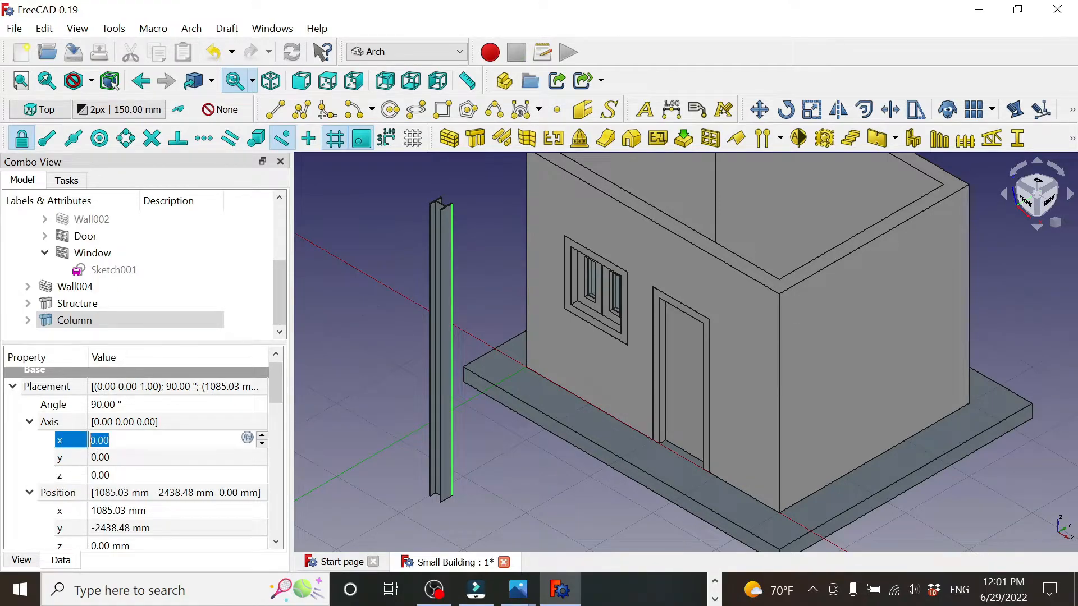
text(1)
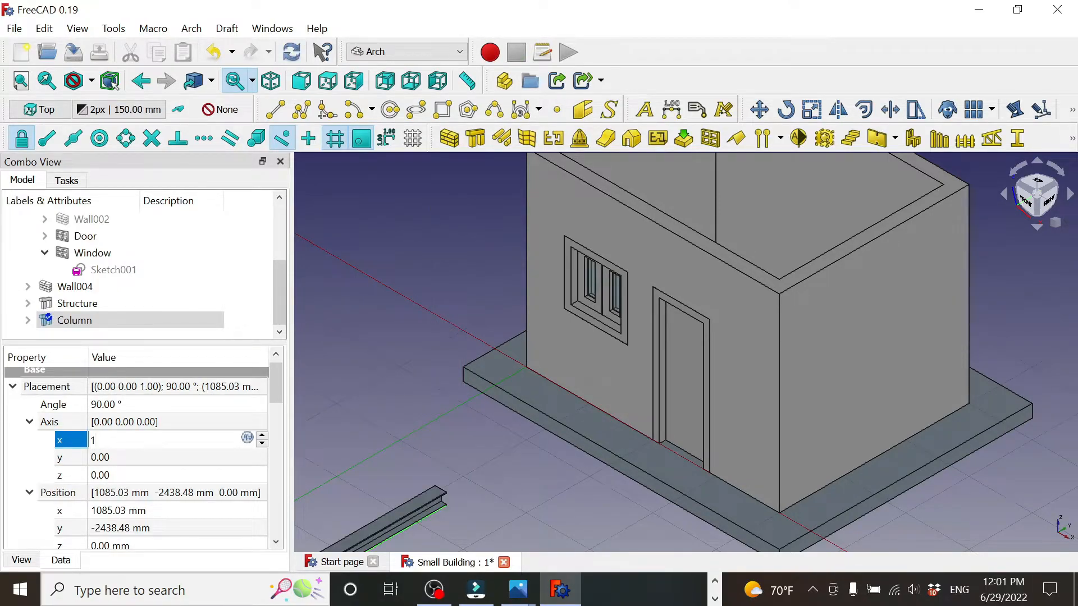
key(Return)
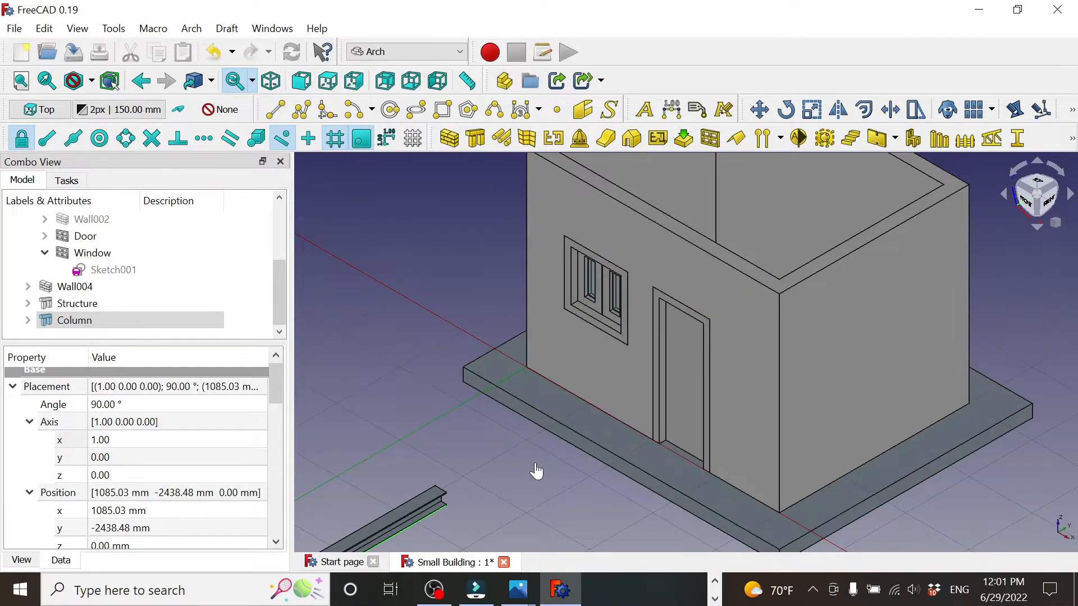
click(518, 504)
middle_drag(516, 498, 695, 308)
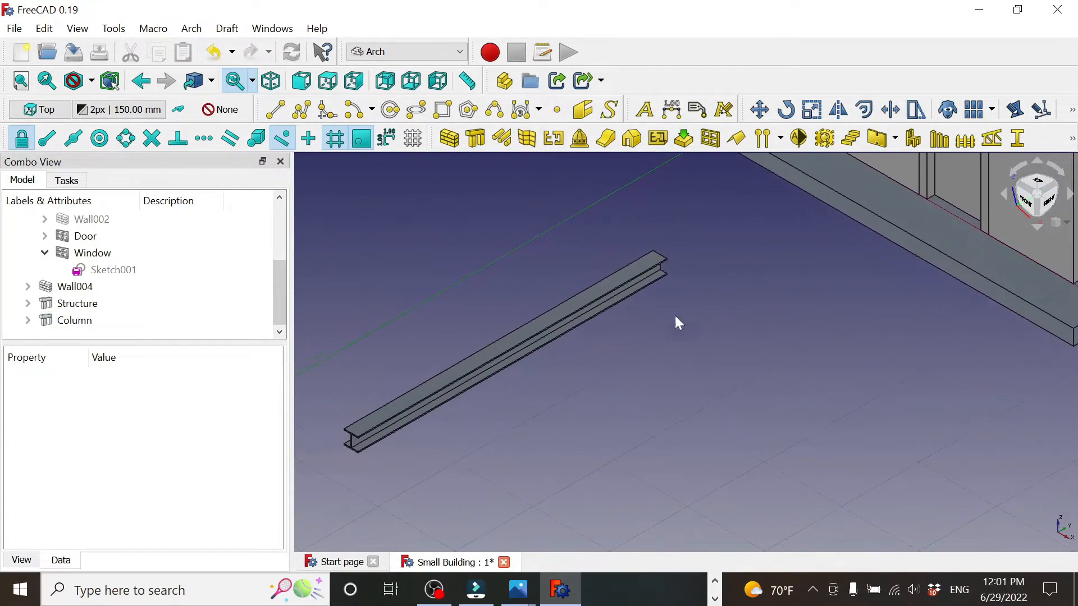
Select the horizontal beam and set its X position to 0 mm.
click(453, 387)
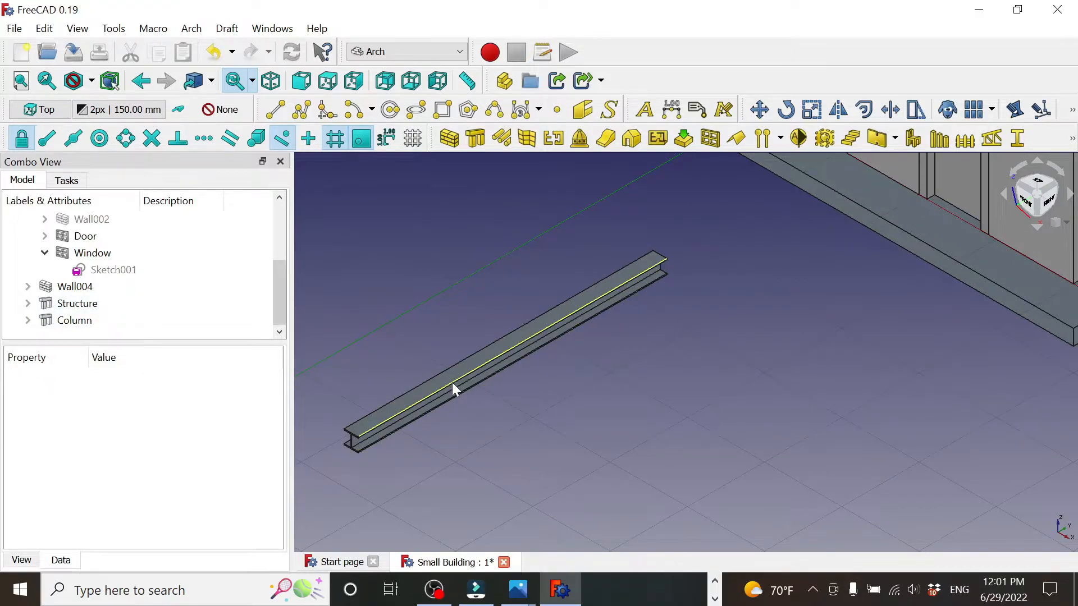
scroll(611, 435, down, 5)
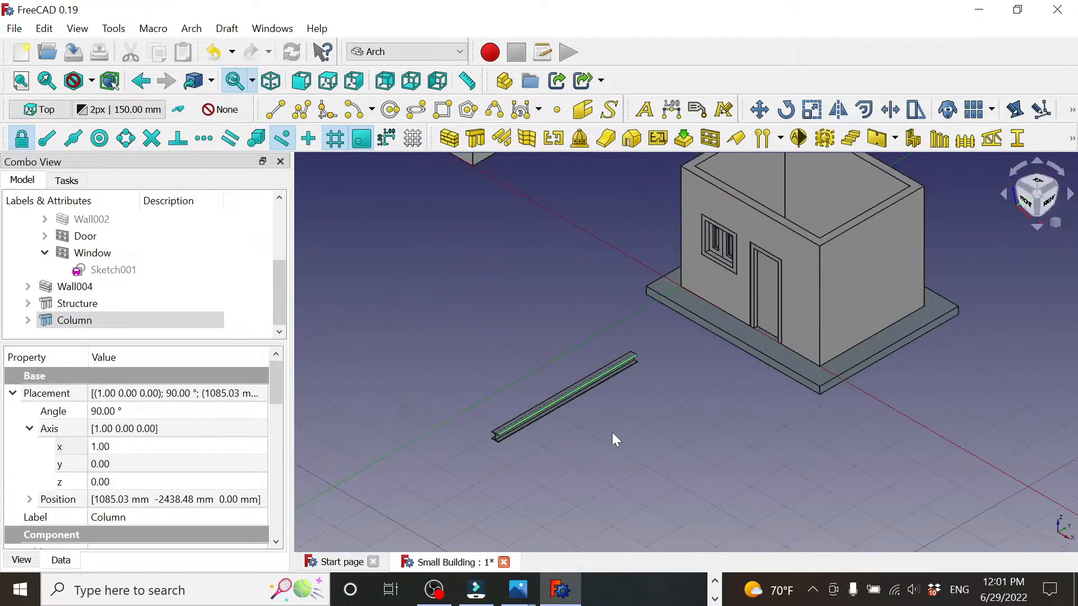
middle_drag(681, 453, 491, 495)
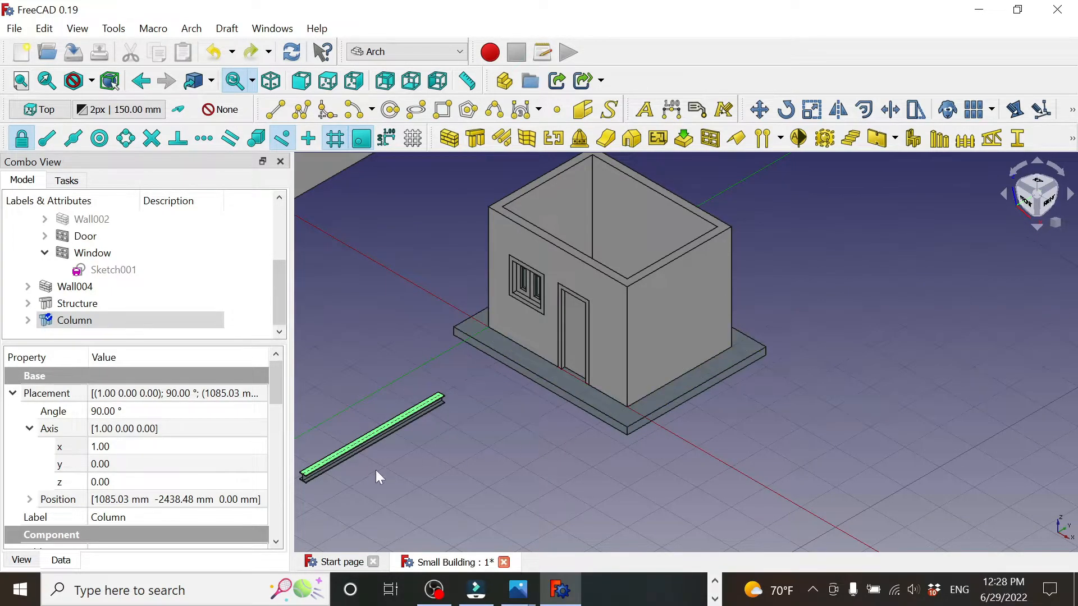
click(279, 382)
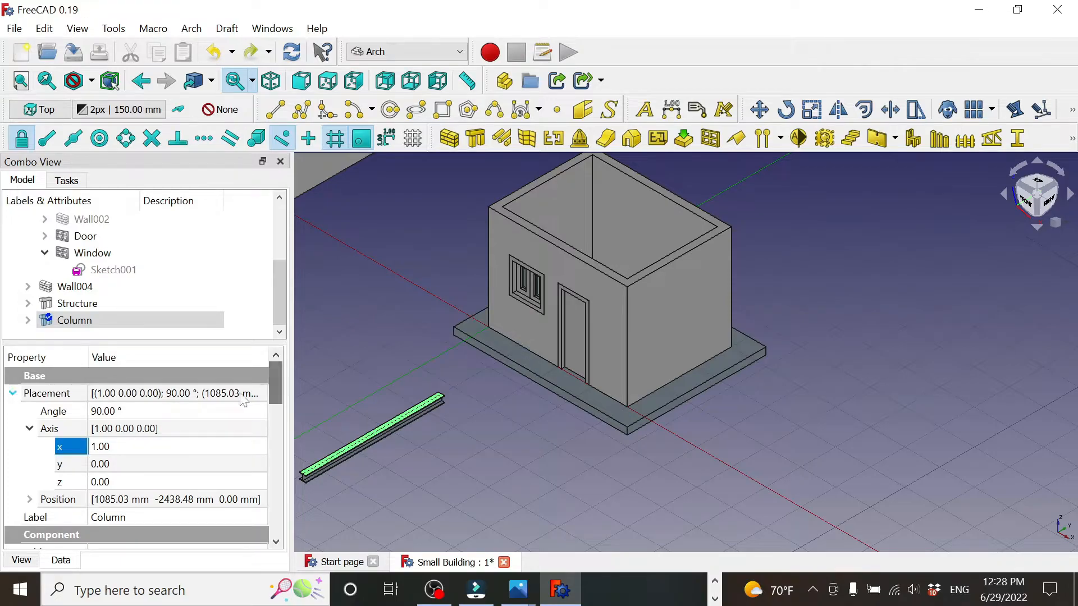
click(30, 500)
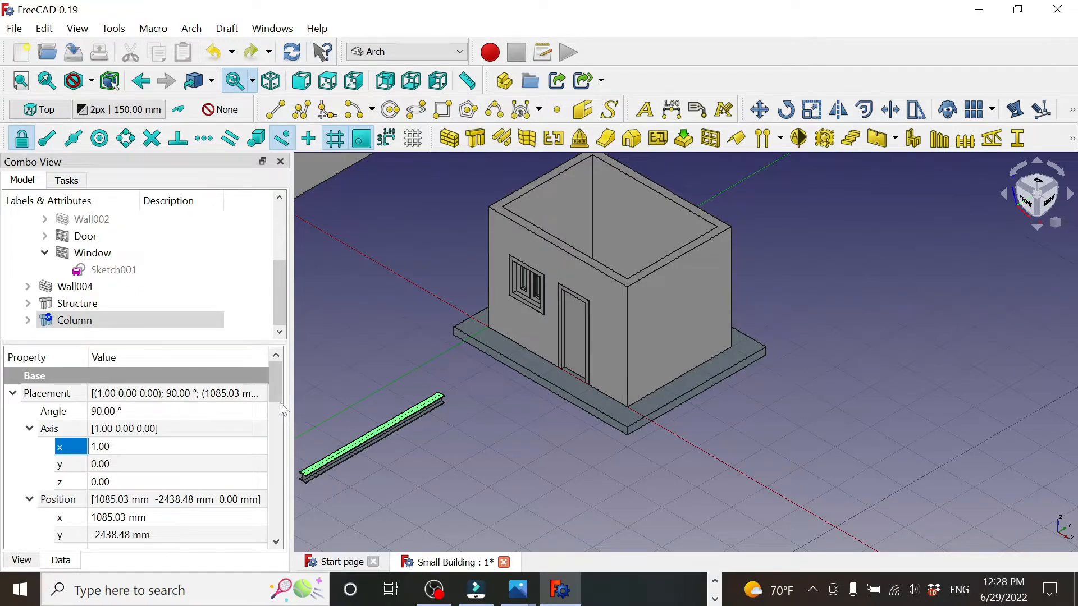
scroll(276, 402, down, 2)
click(124, 409)
click(124, 405)
text(0)
key(Return)
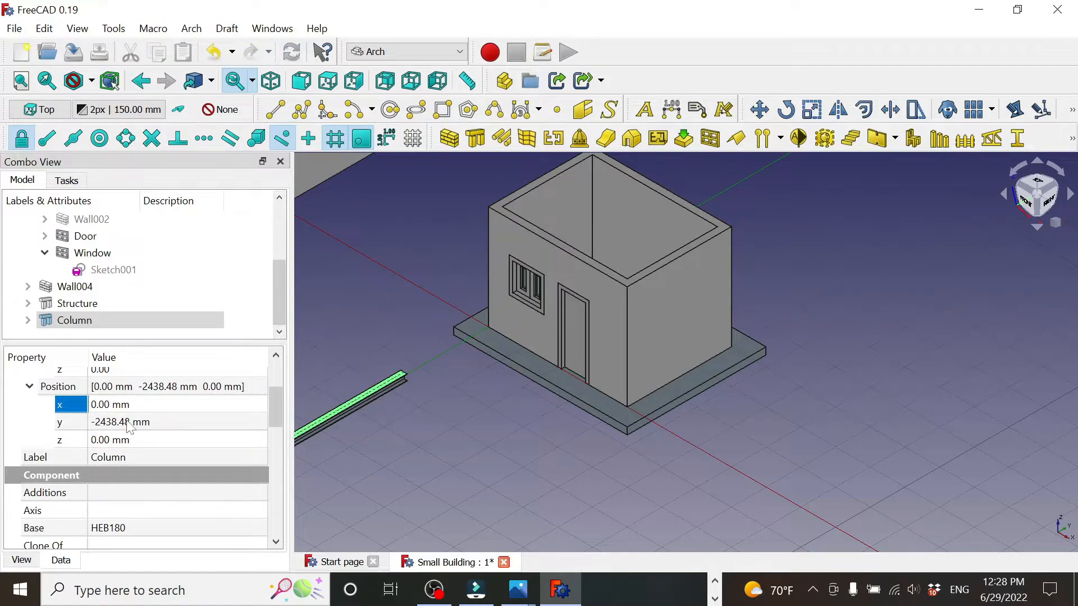
Set the horizontal beam's Y position to 0 mm.
click(129, 426)
click(130, 427)
text(0)
key(Return)
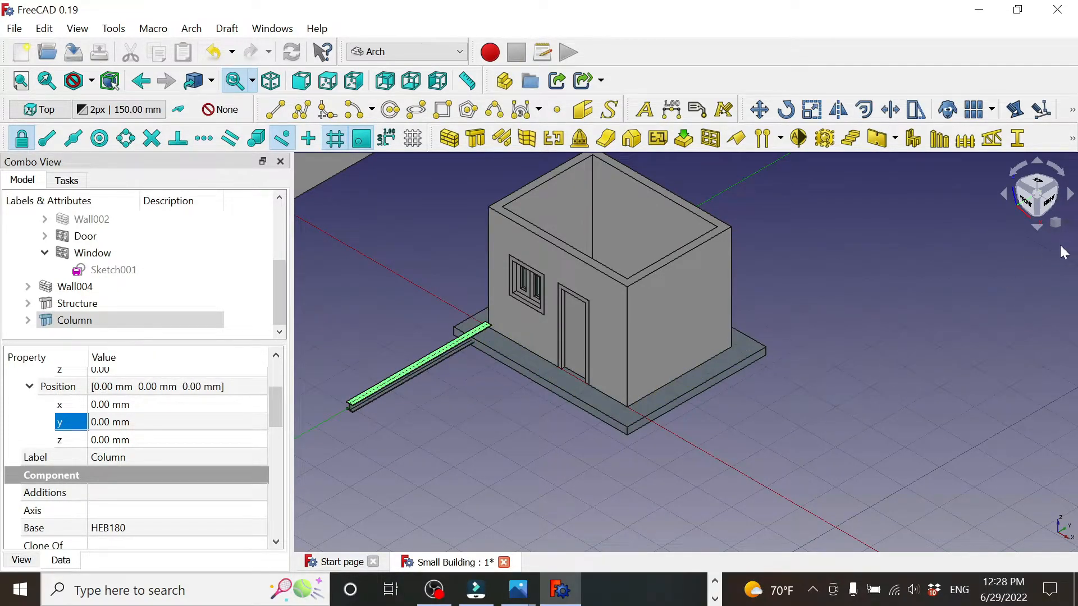
Set the horizontal beam's Z position to 3000 mm, the height of the wall top.
click(1024, 203)
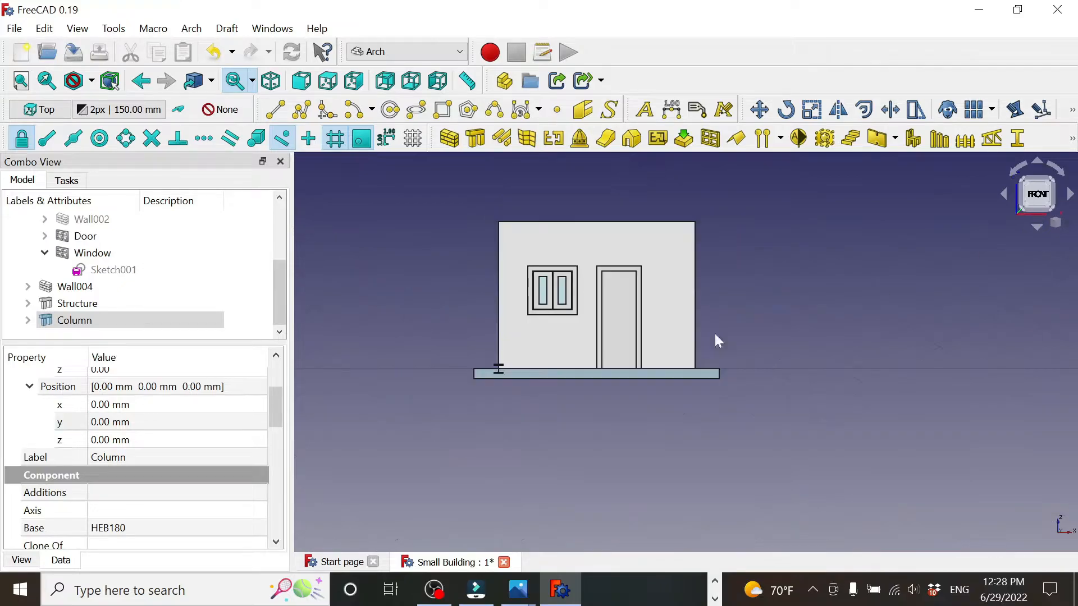
scroll(499, 373, up, 4)
scroll(504, 366, up, 4)
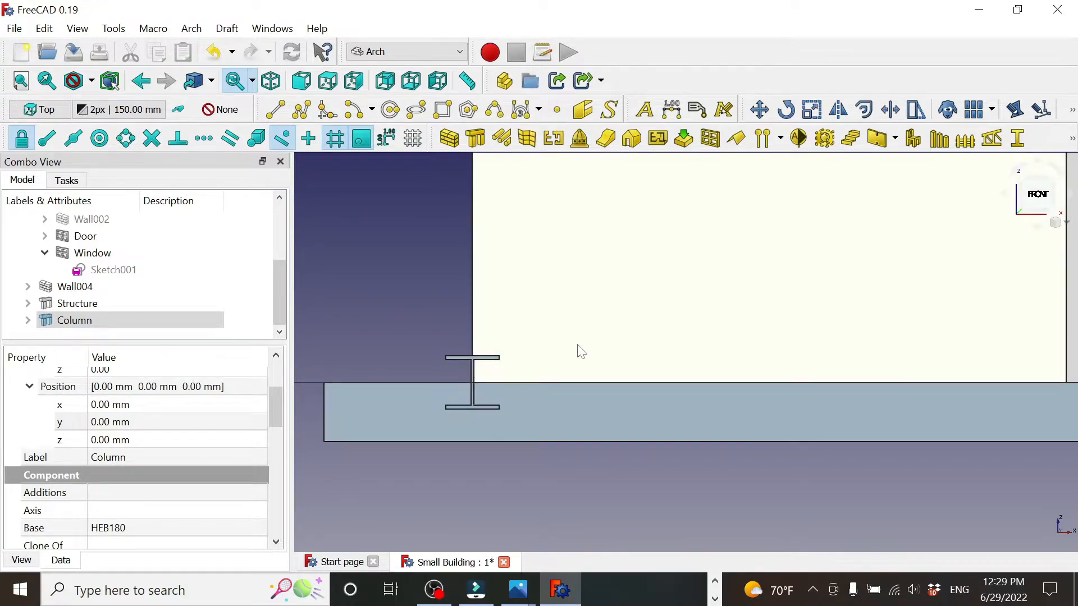
scroll(592, 335, down, 3)
scroll(595, 335, down, 2)
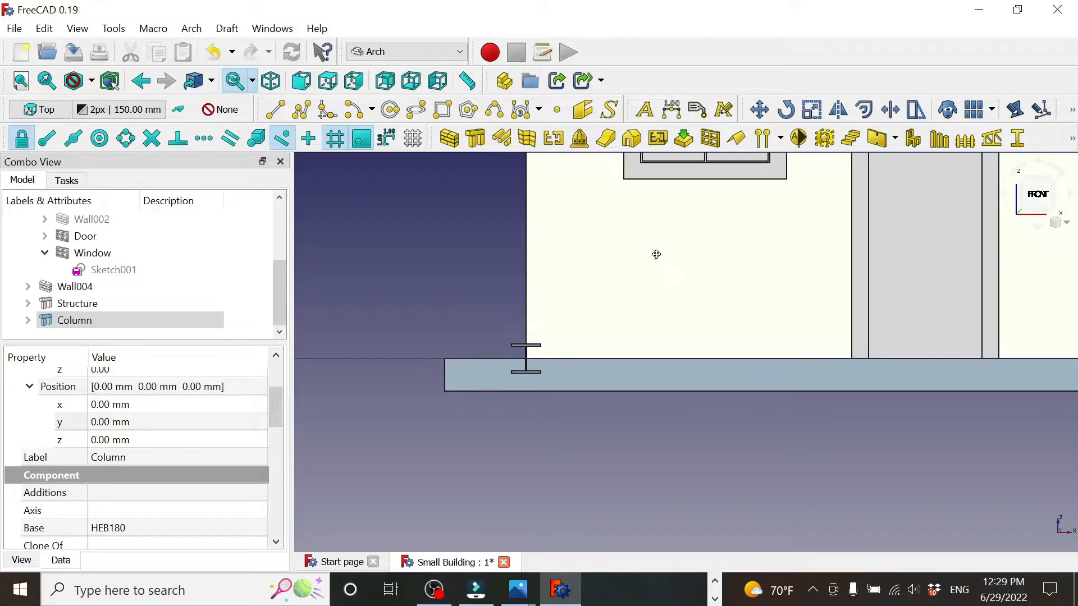
scroll(646, 331, down, 2)
scroll(606, 354, down, 3)
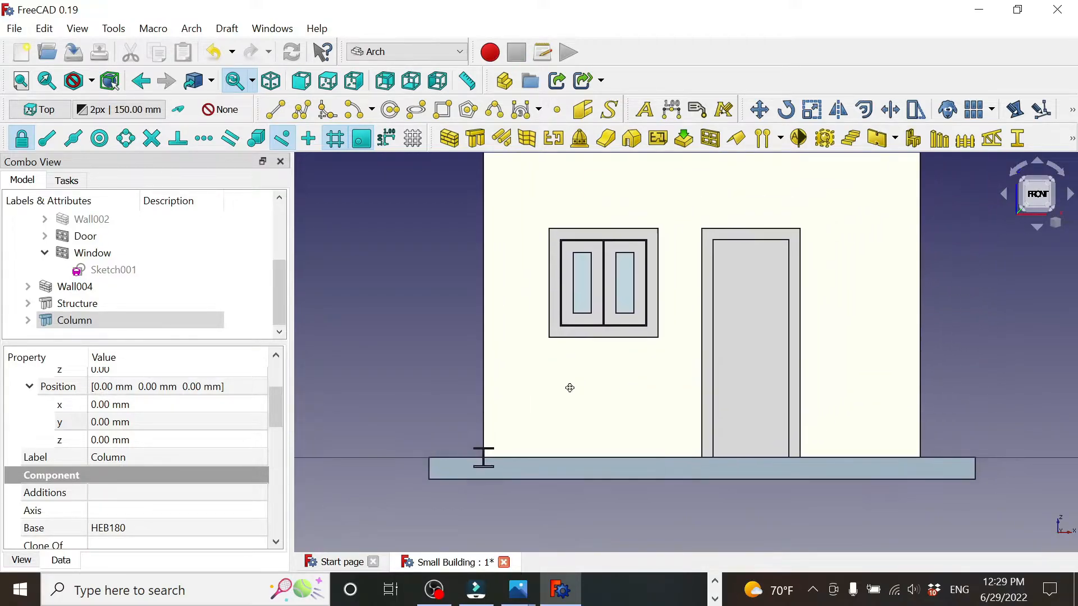
scroll(555, 348, down, 1)
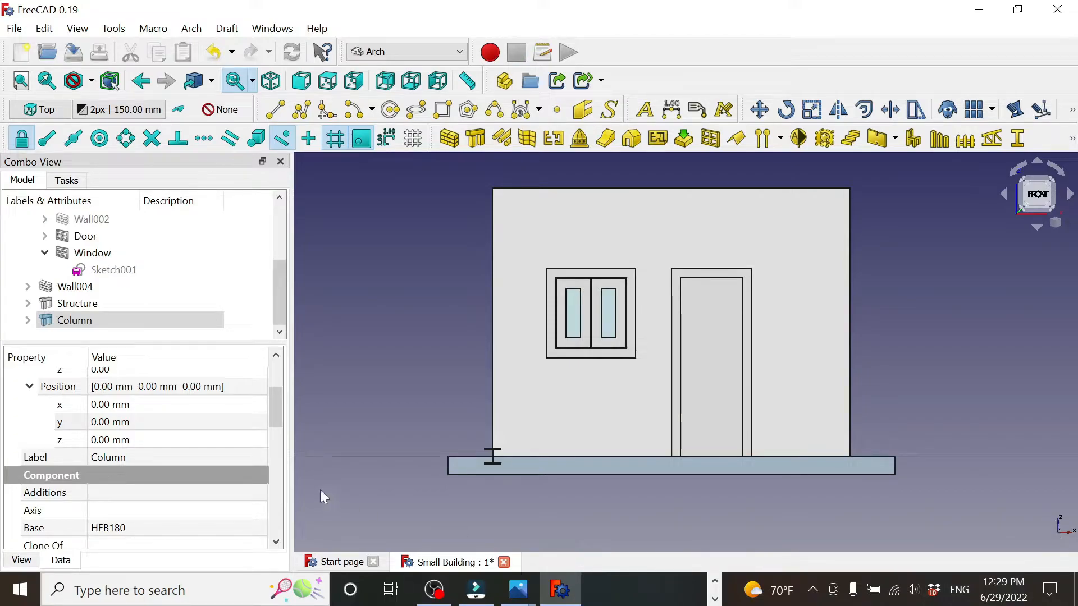
click(103, 444)
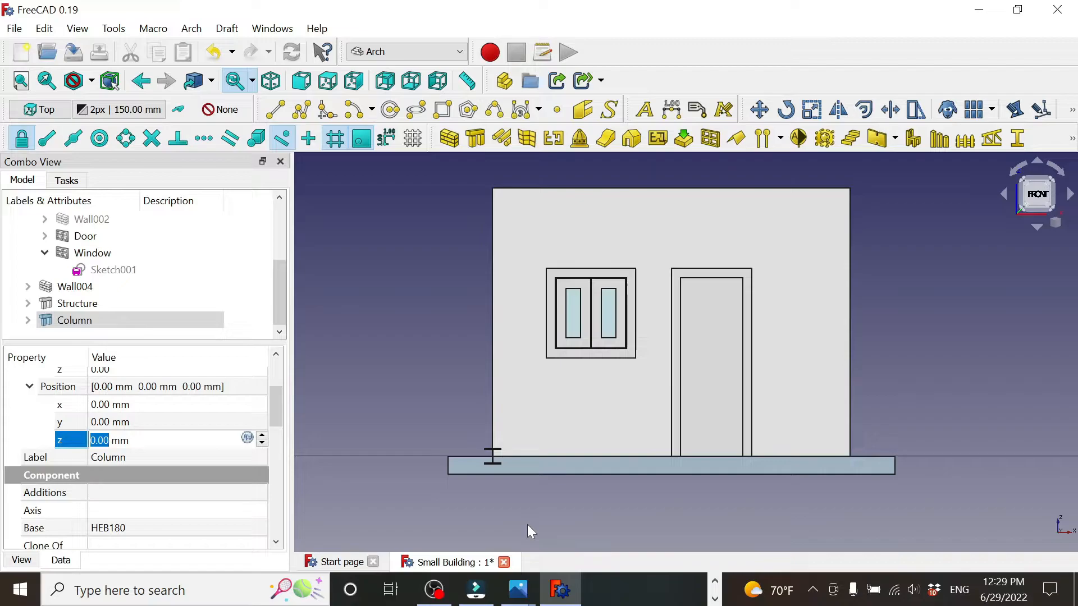
text(30)
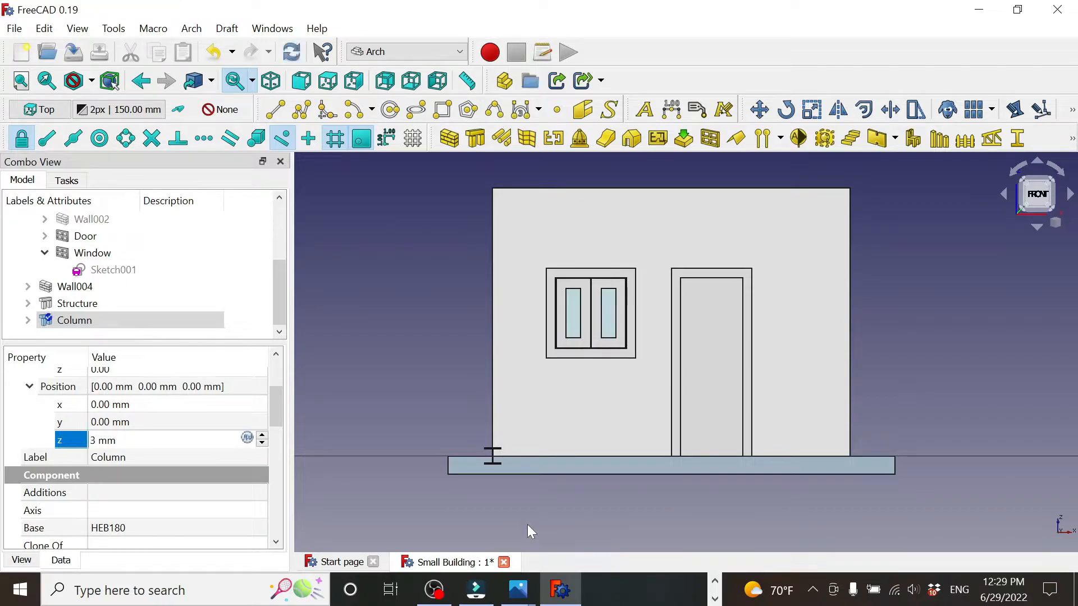
text(00)
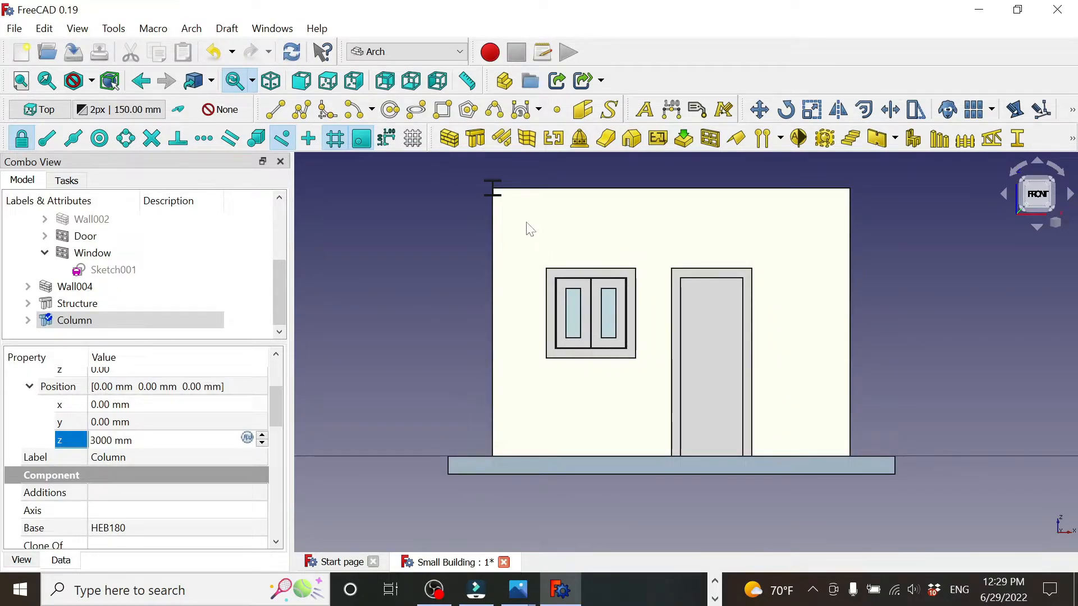
Seat the beam on the wall top and flush with the wall's corner by setting its position to Z 3090 mm and X 90 mm.
scroll(530, 230, up, 2)
scroll(530, 230, up, 2)
scroll(489, 245, up, 3)
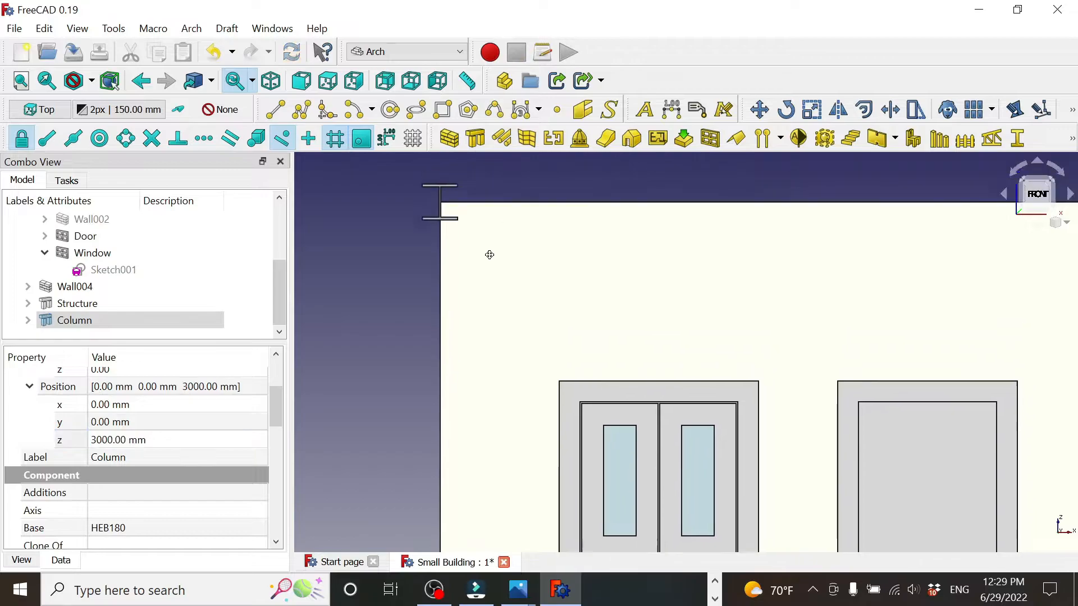
scroll(477, 337, up, 1)
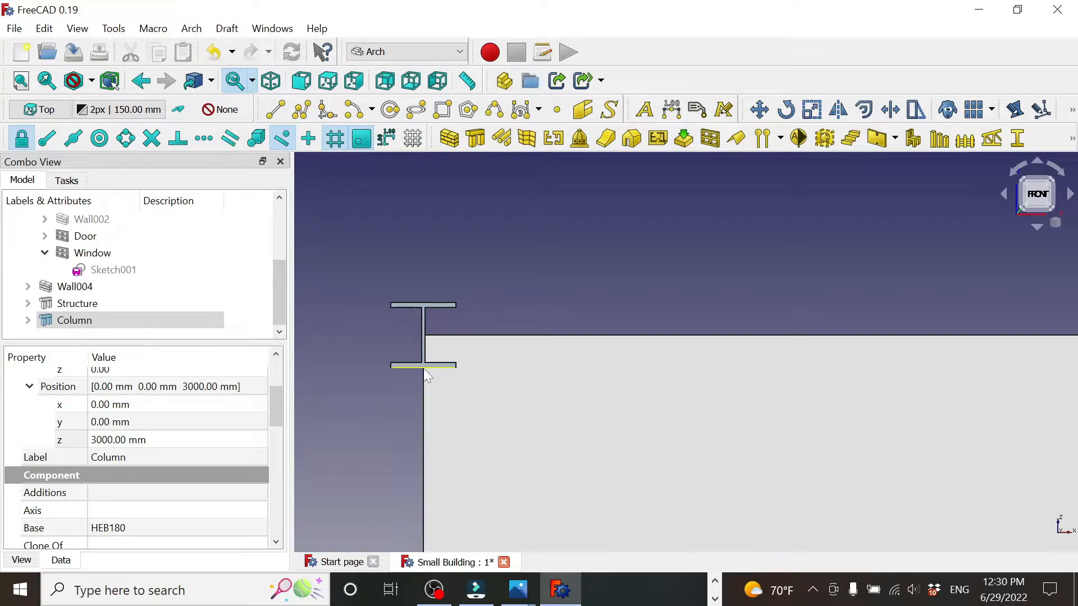
click(107, 440)
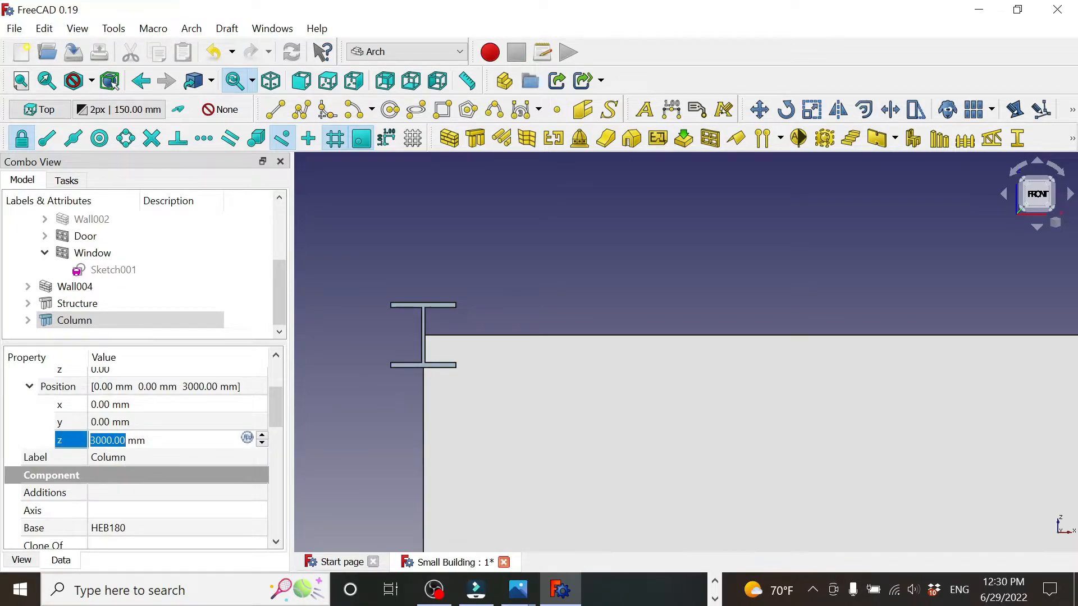
key(End)
key(BackSpace)
key(BackSpace)
text(90)
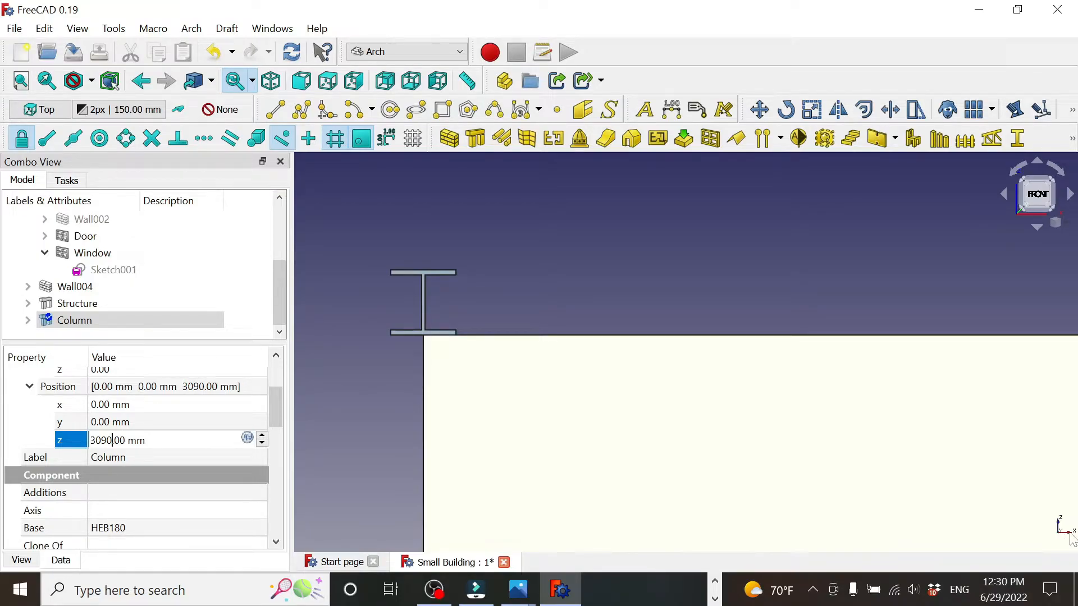
click(108, 406)
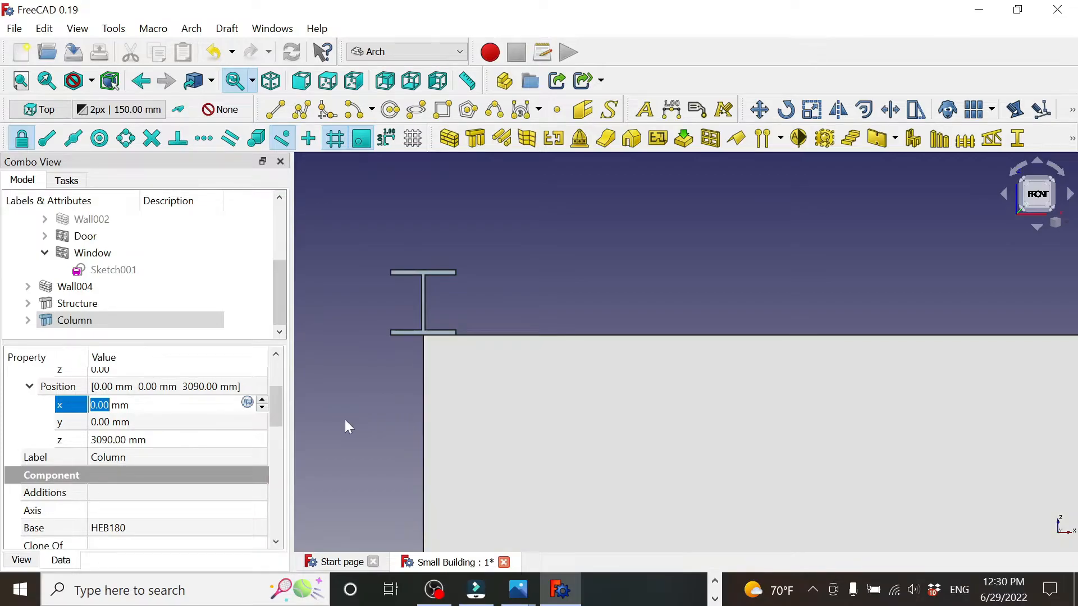
text(90)
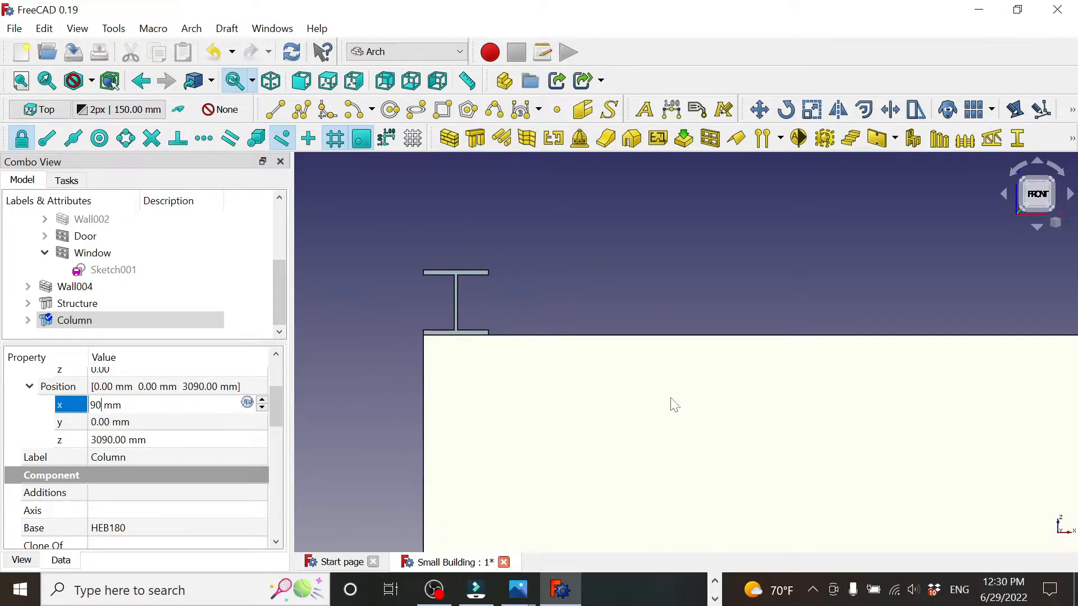
Set the beam's Y position to 3500 mm so it spans the walls and overhangs both ends.
scroll(674, 404, down, 8)
middle_drag(867, 446, 636, 278)
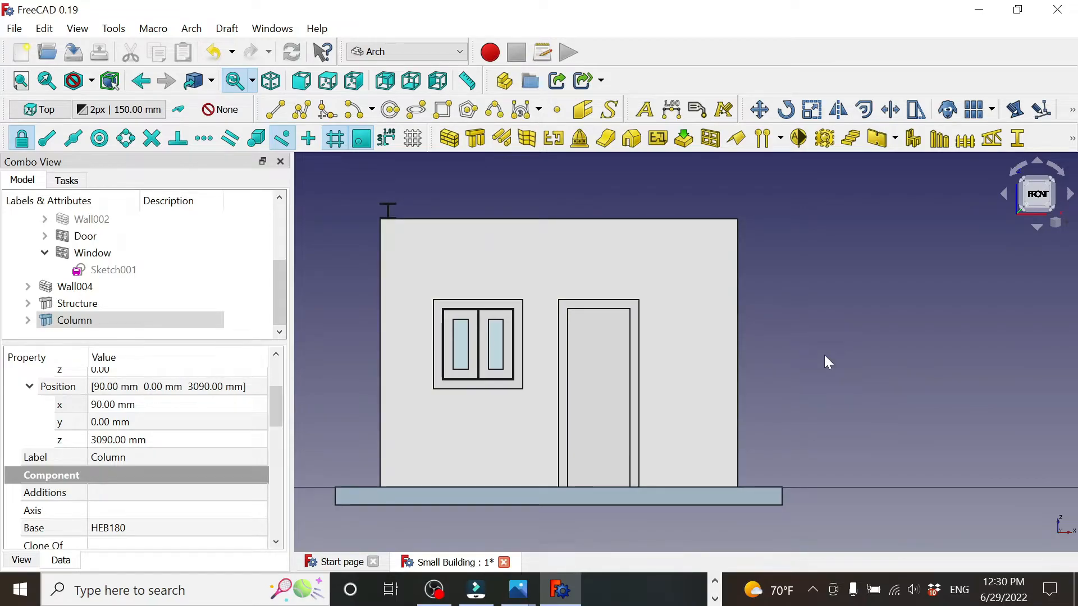
click(1061, 225)
click(1016, 268)
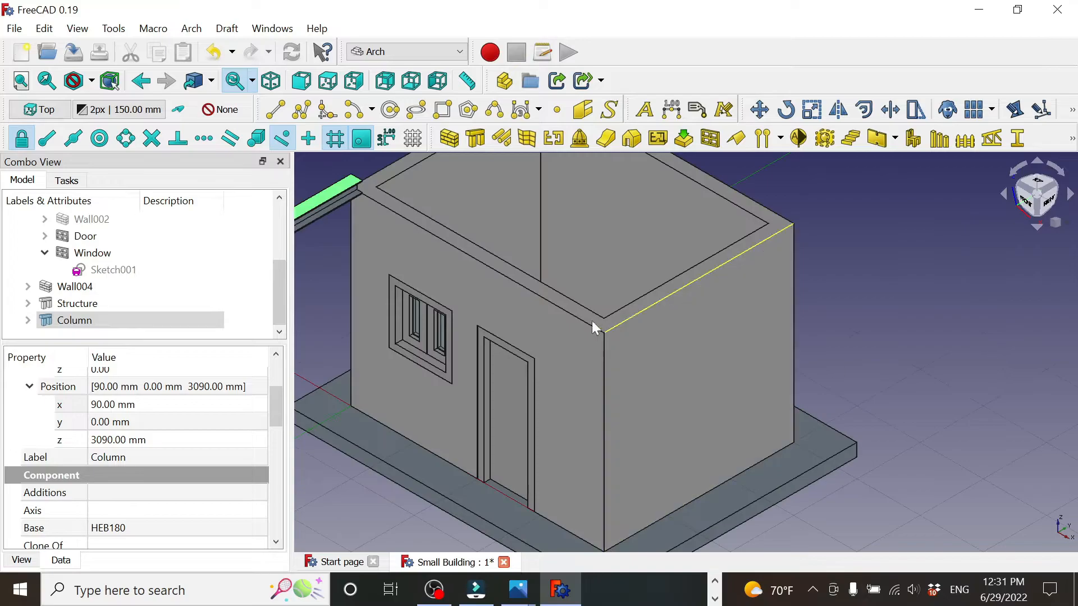
middle_drag(326, 278, 597, 372)
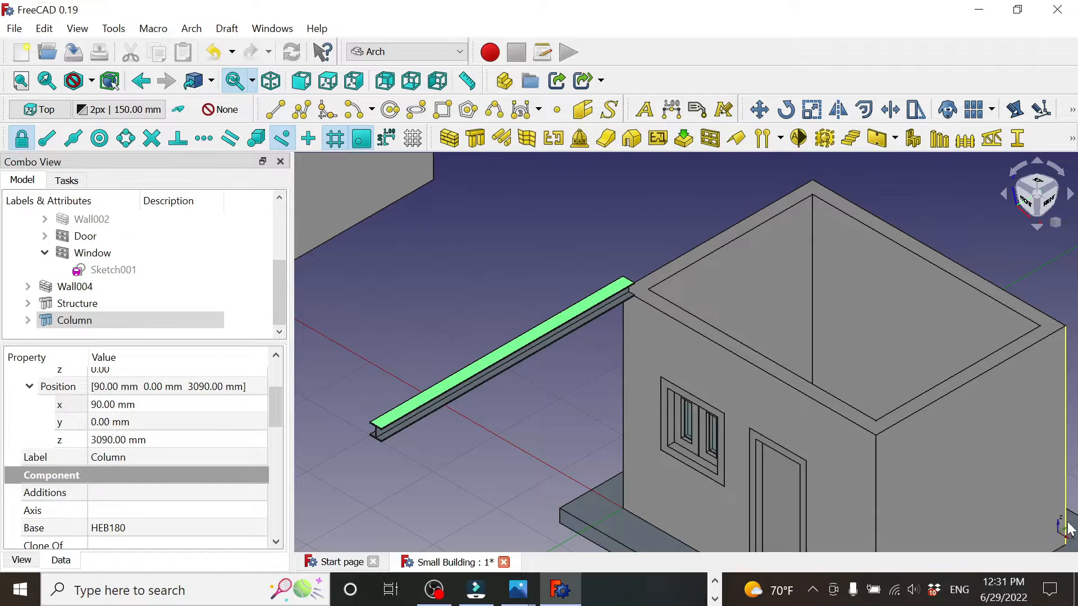
middle_drag(838, 291, 816, 308)
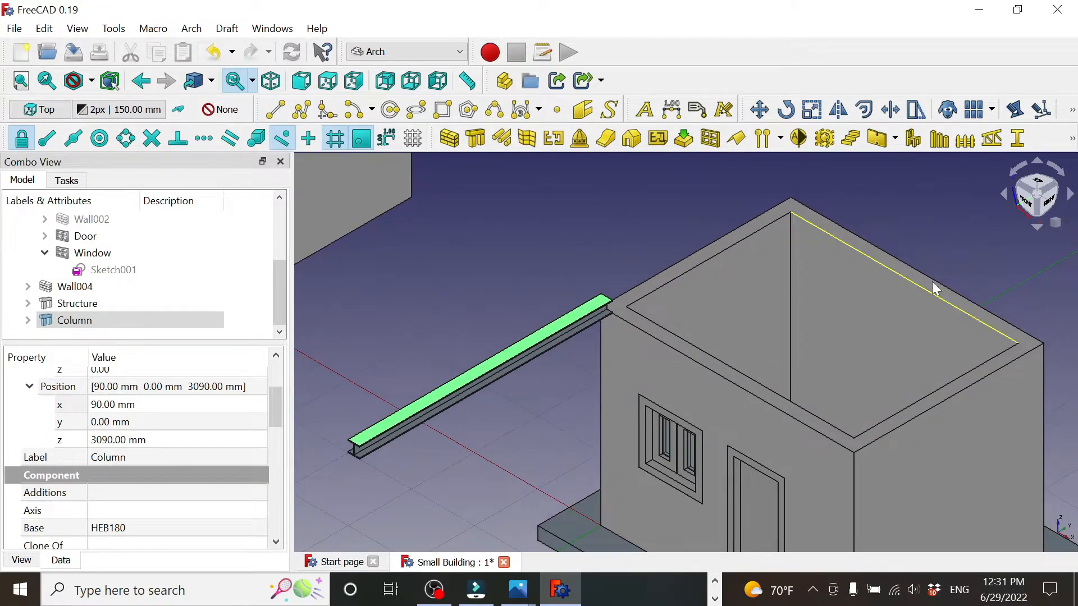
click(1039, 186)
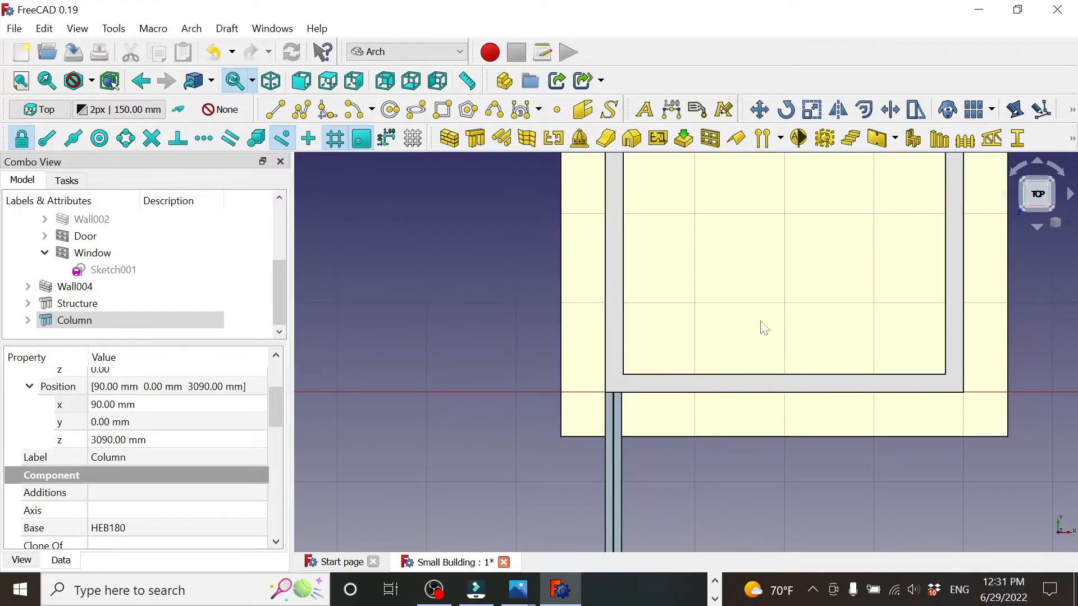
scroll(760, 324, down, 2)
middle_drag(975, 372, 967, 411)
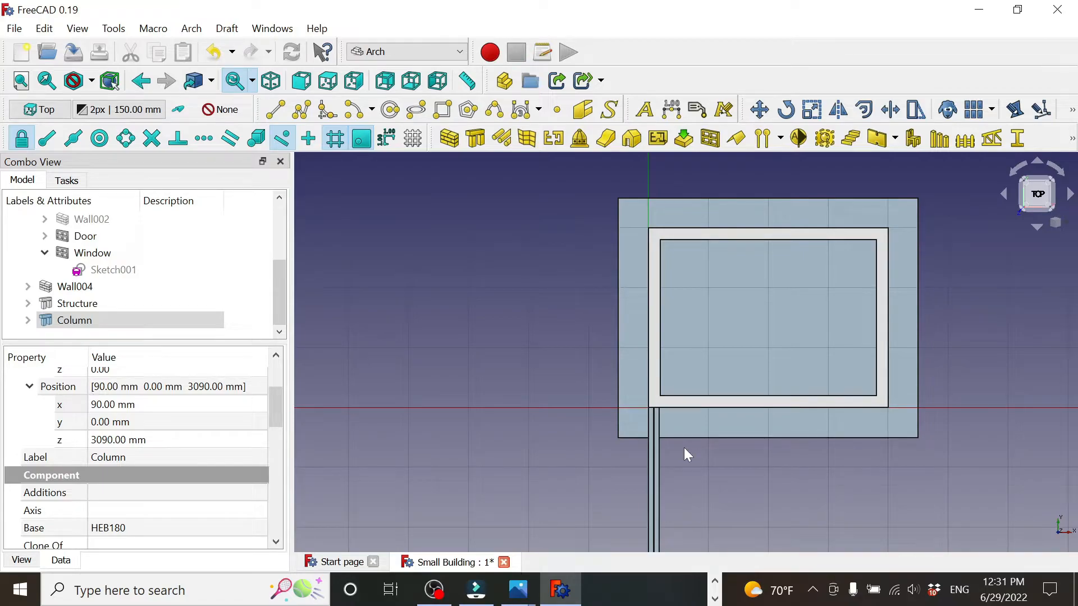
click(110, 427)
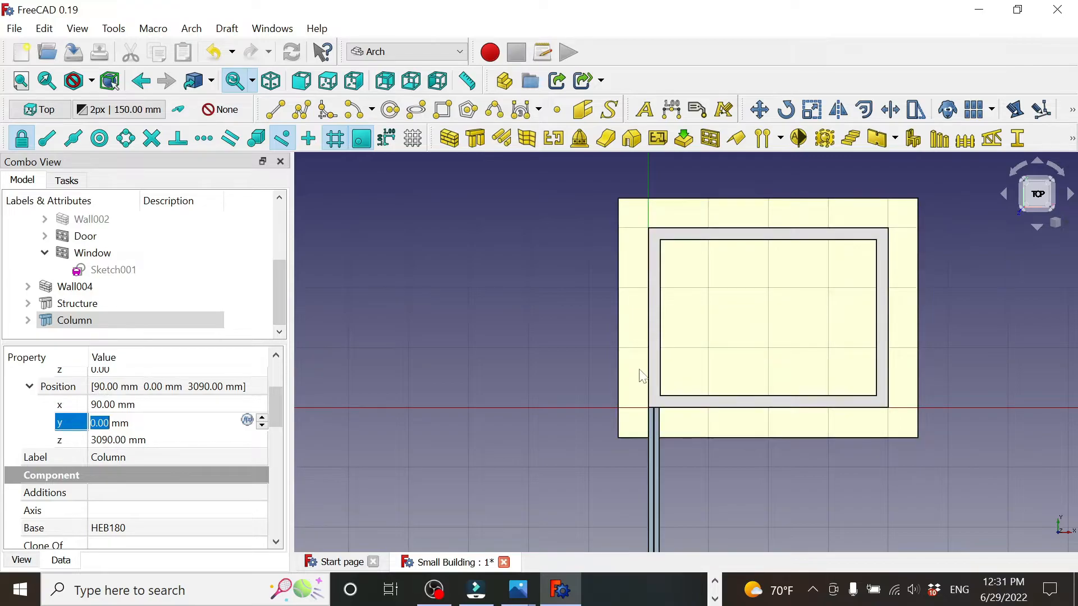
text(3500)
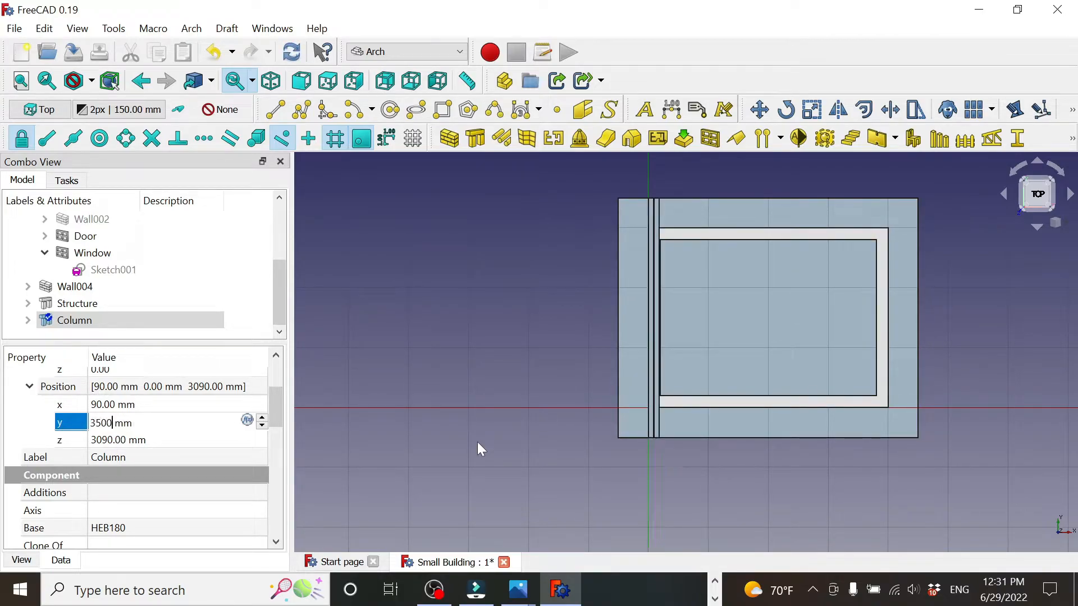
scroll(690, 296, up, 3)
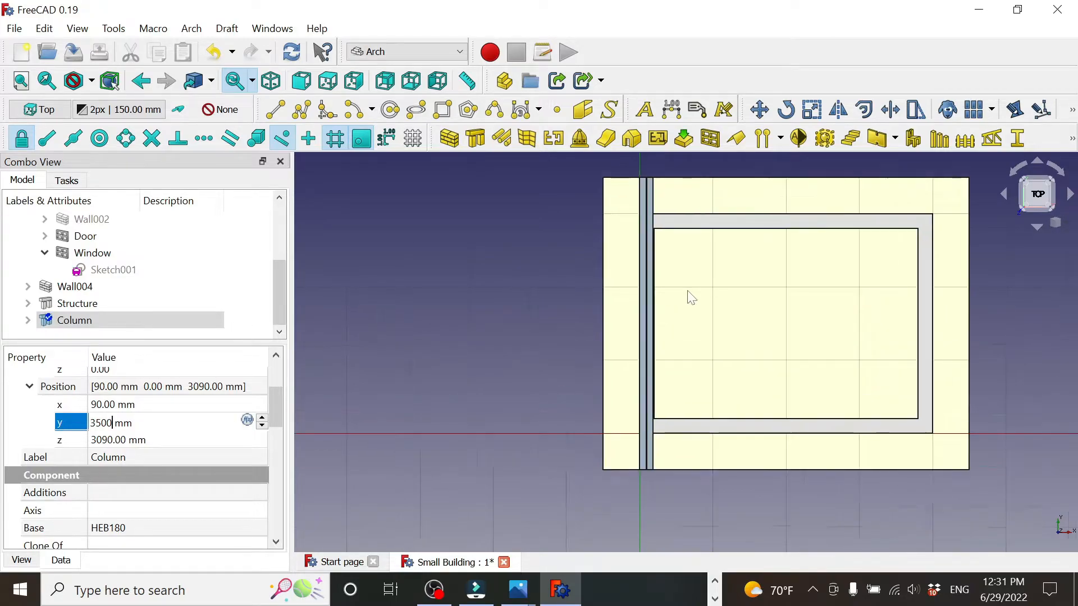
scroll(691, 298, down, 2)
key(Return)
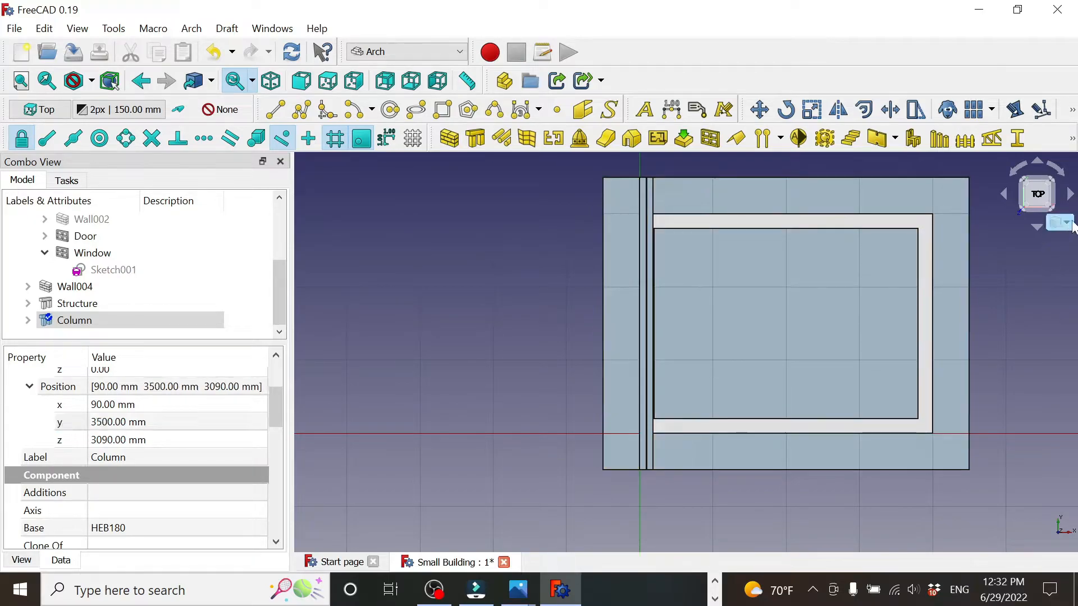
Create an orthogonal array of the roof beam with 6 elements in X, 1 in Y and 1 in Z.
click(1056, 224)
click(1027, 267)
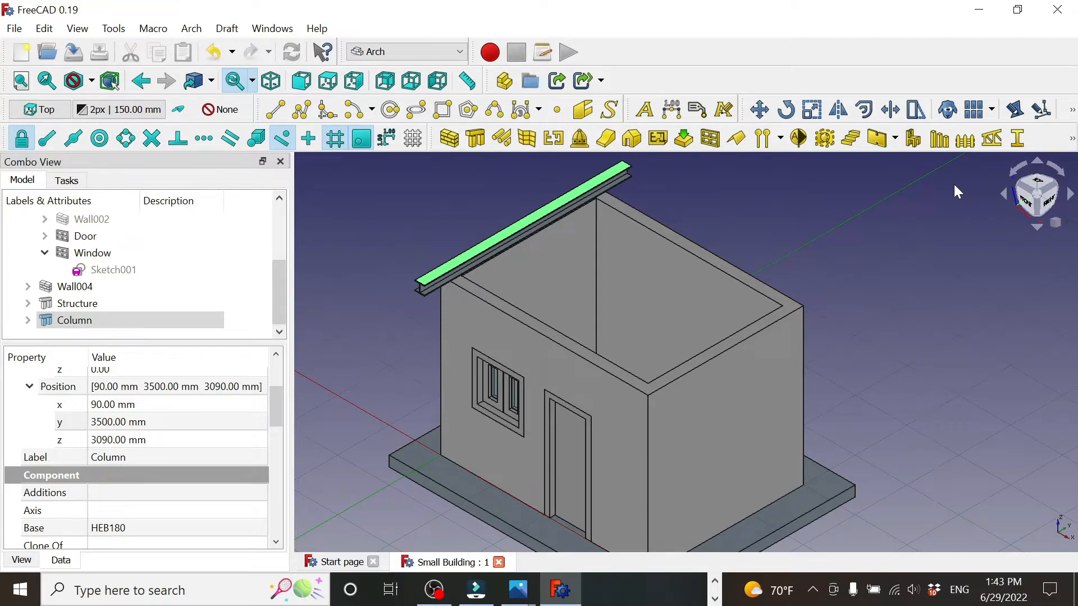
click(89, 320)
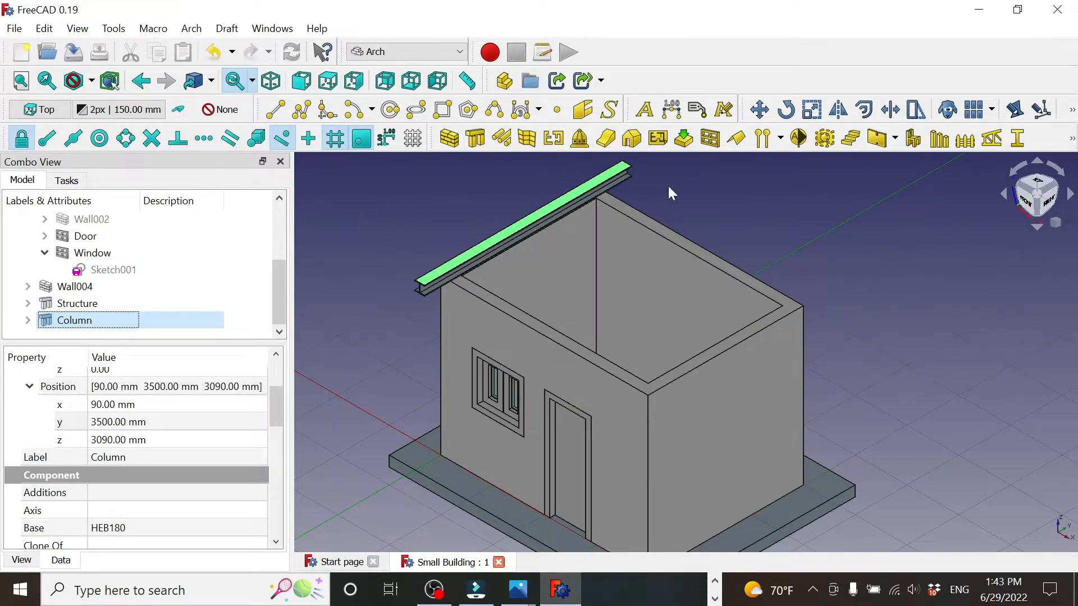
click(974, 110)
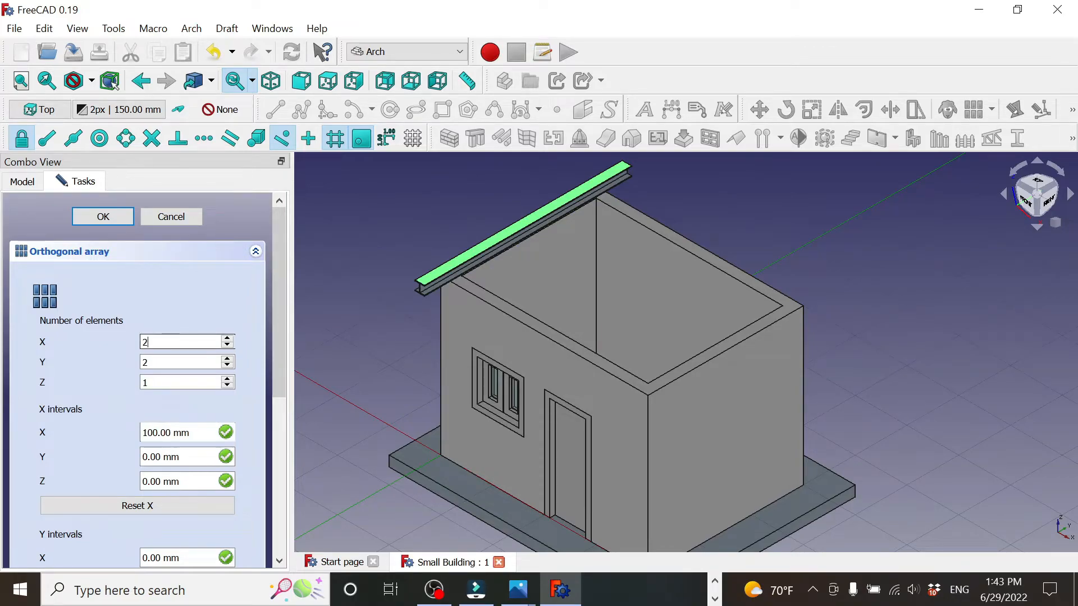
key(BackSpace)
text(6)
key(Tab)
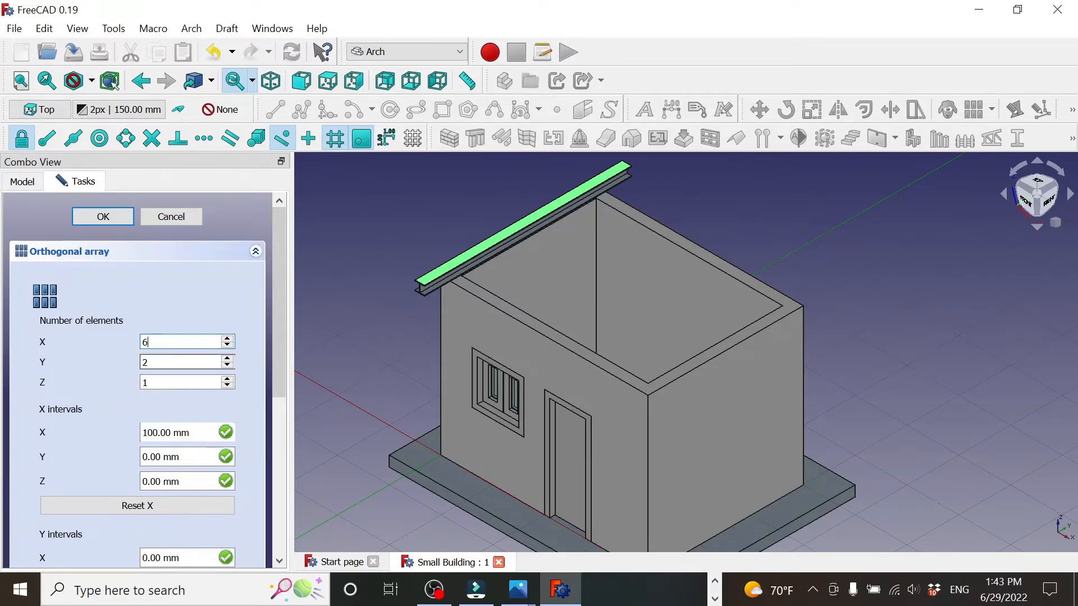
text(1)
mouse_move(275, 335)
mouse_down()
mouse_move(285, 504)
mouse_move(287, 317)
mouse_up()
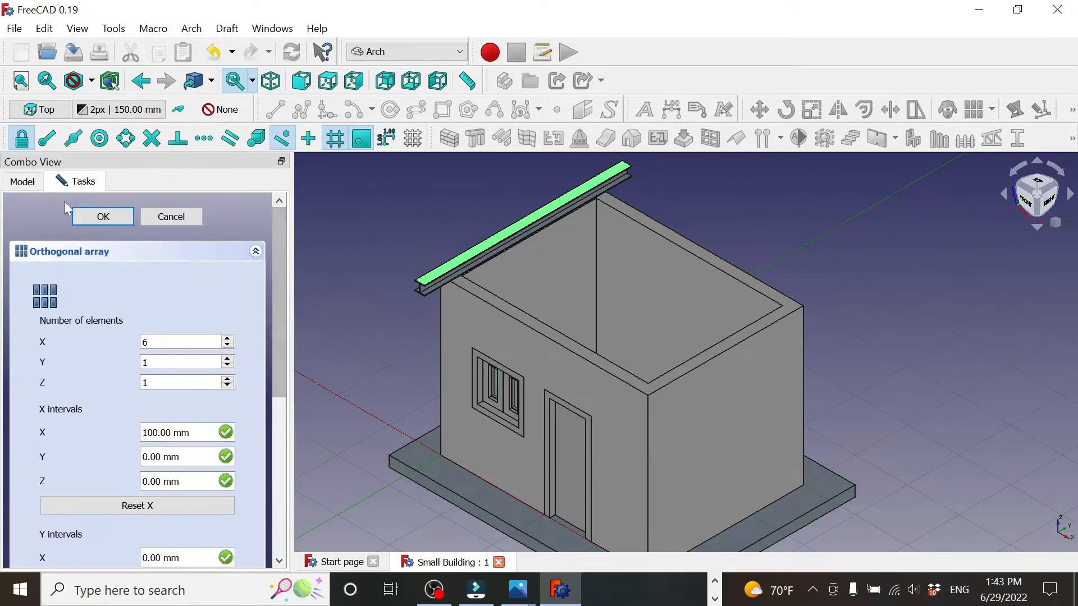
click(96, 218)
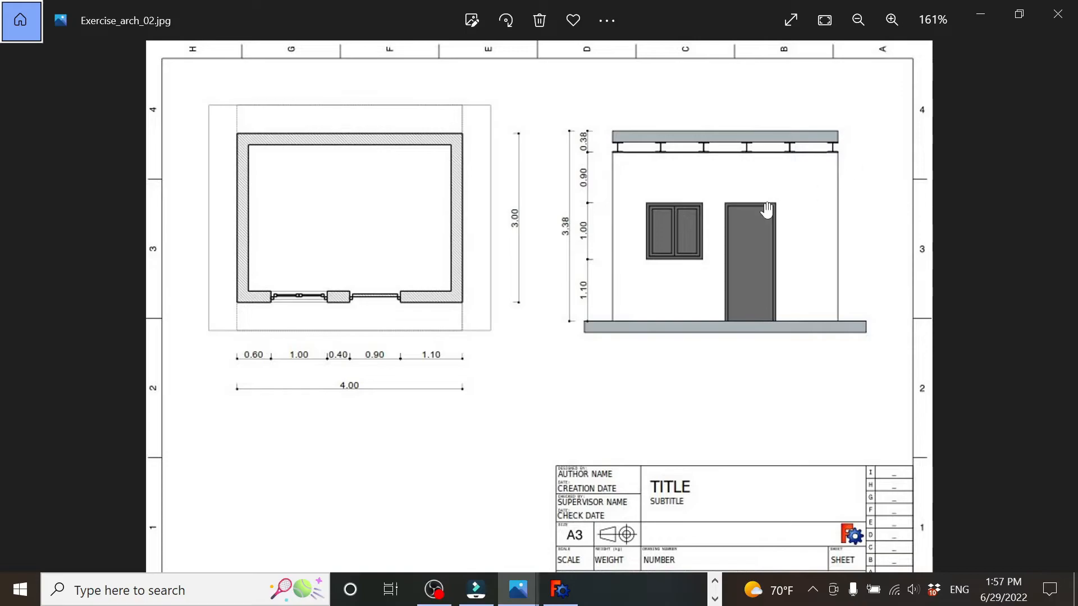
Examine the roof beam spacing in the reference drawing's front elevation against the Notepad formula Gap = (4m-180mm)/5.
scroll(770, 205, up, 5)
scroll(803, 187, up, 1)
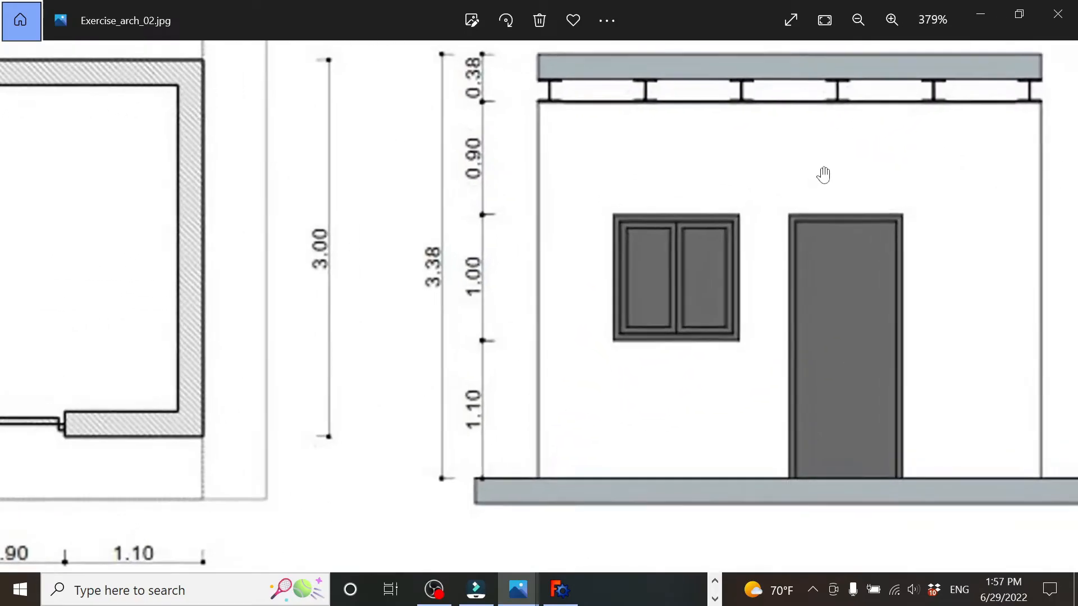
drag(859, 159, 705, 205)
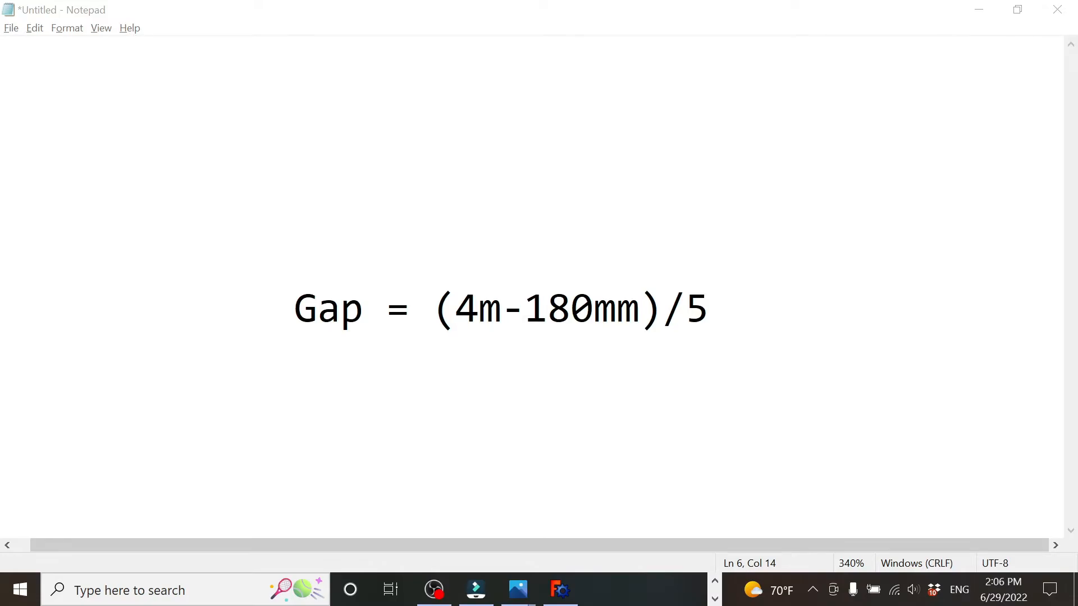
key(alt+Tab)
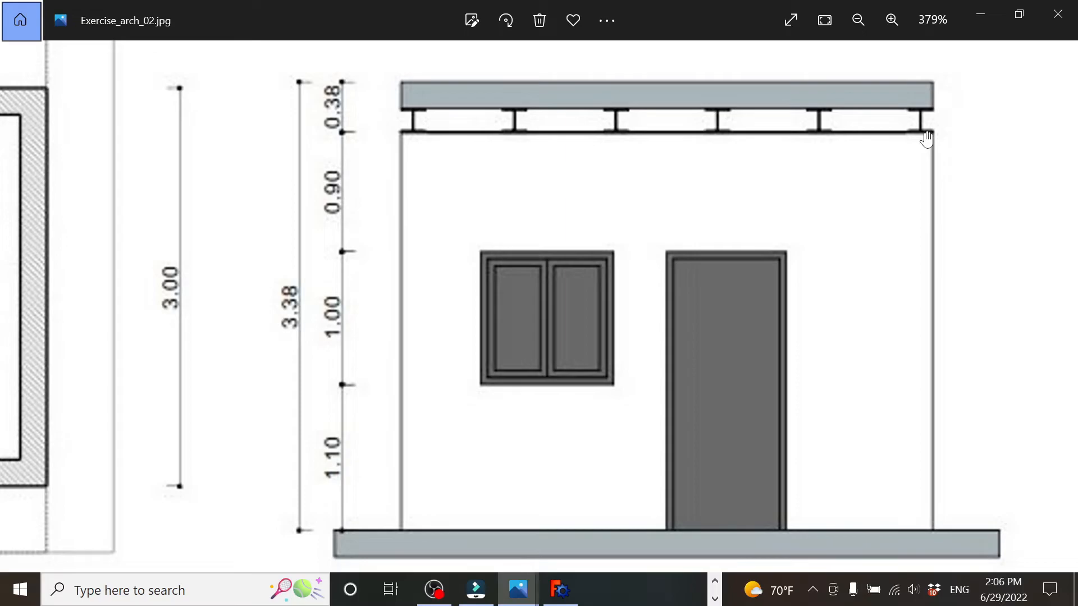
key(alt+Tab)
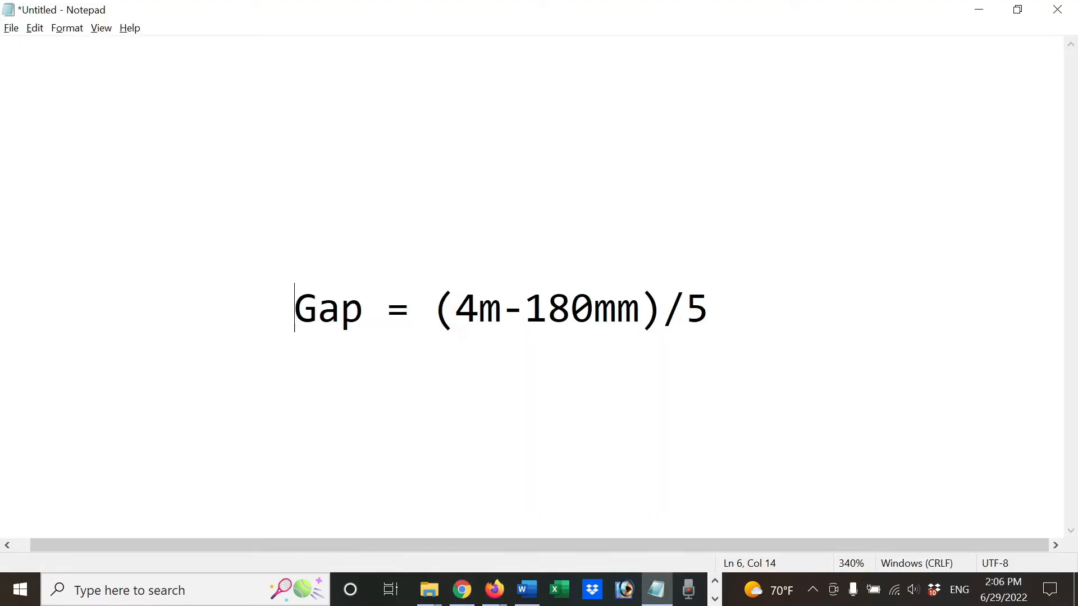
key(alt+Tab)
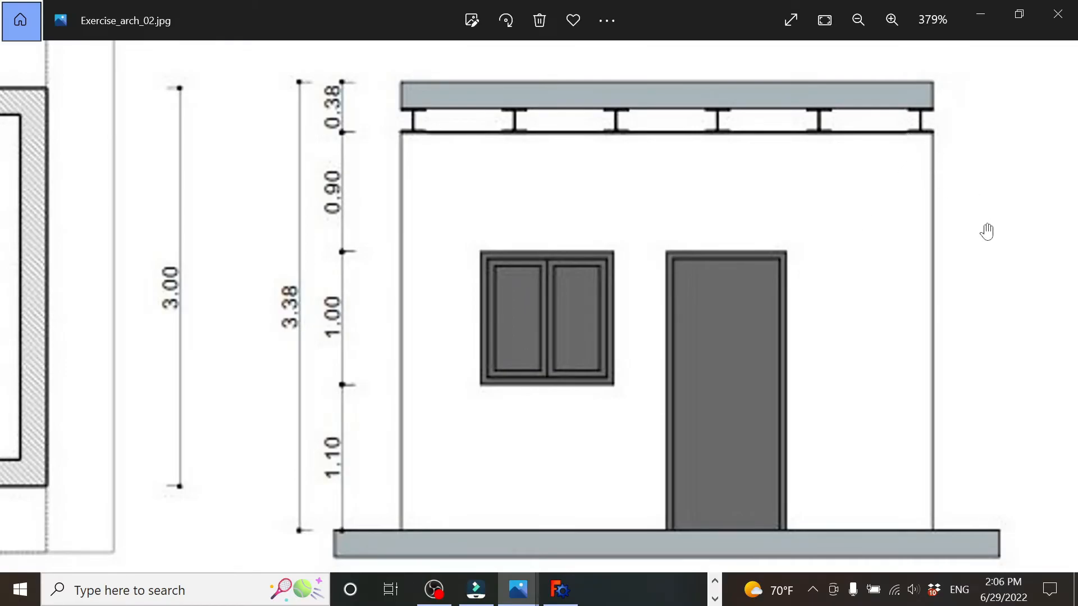
Switch back to FreeCAD and set the beam array's X interval with the formula ((4000 - 180)/5).
key(alt+Tab)
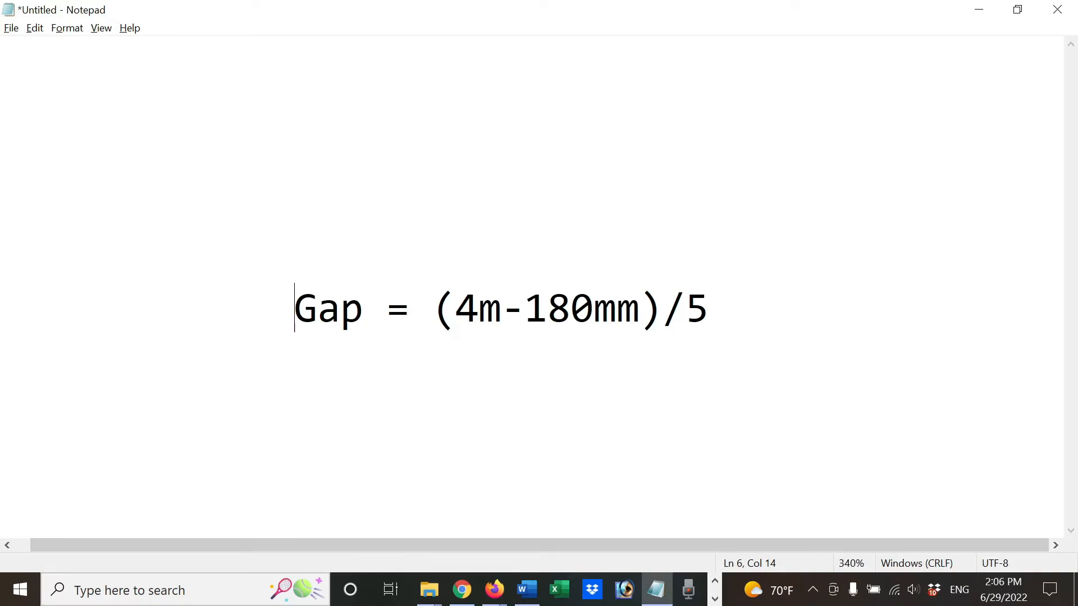
key(alt+Tab)
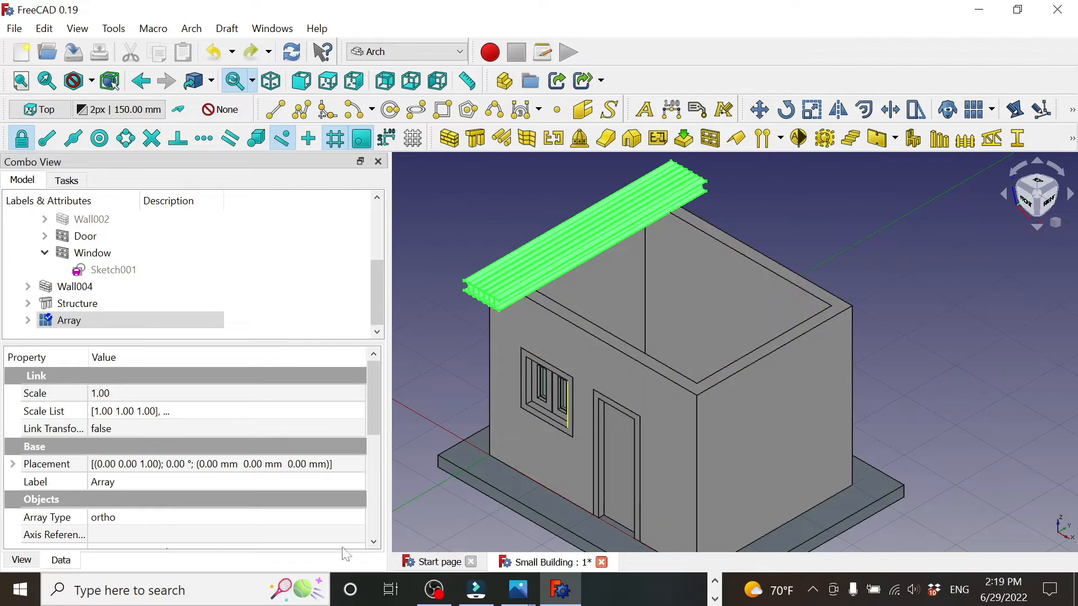
click(85, 321)
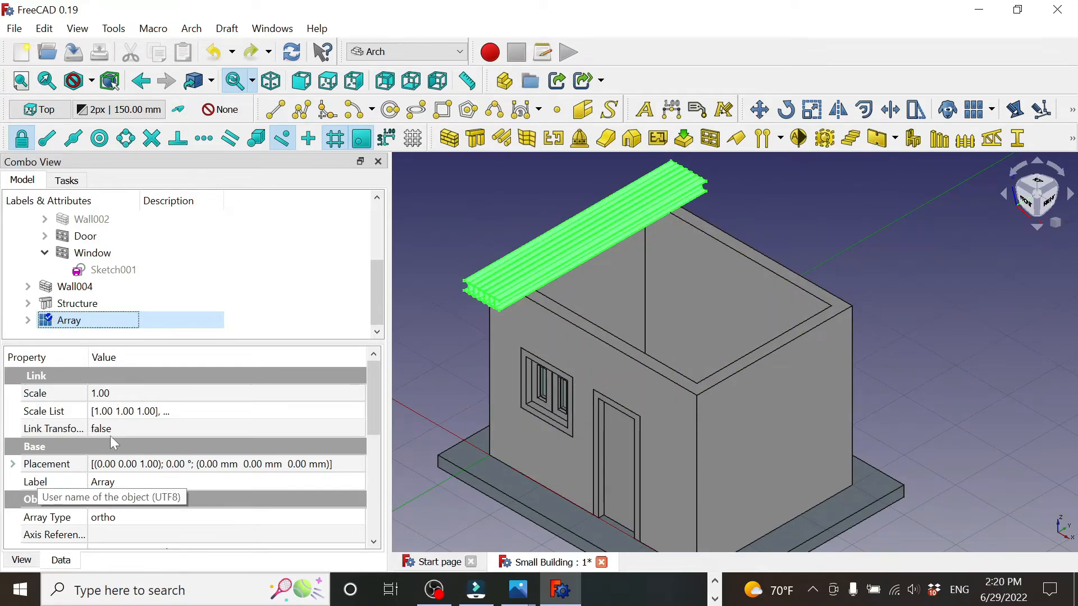
drag(371, 403, 374, 493)
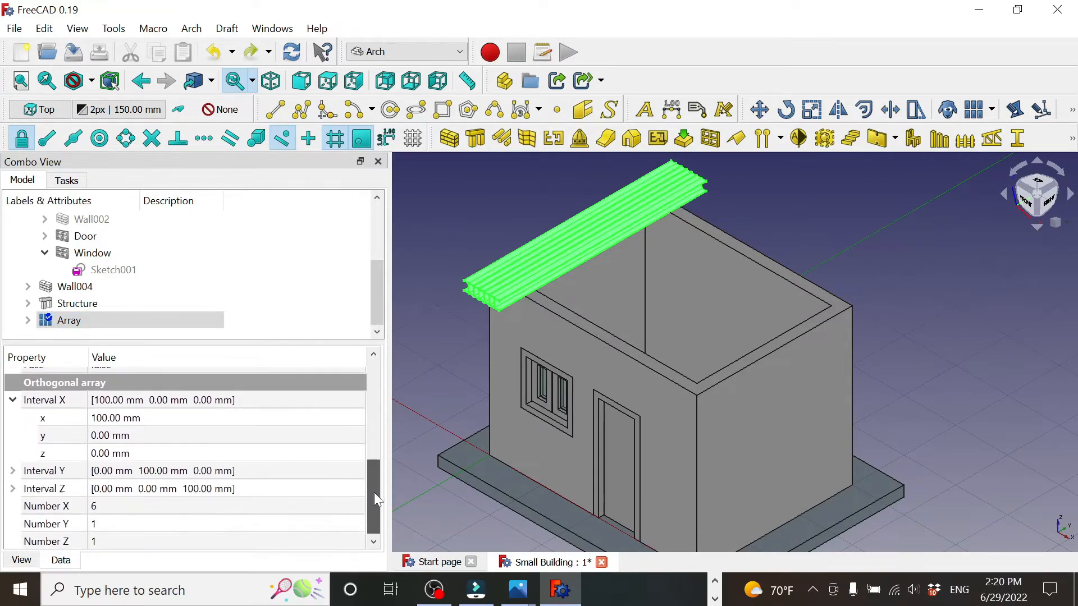
click(59, 421)
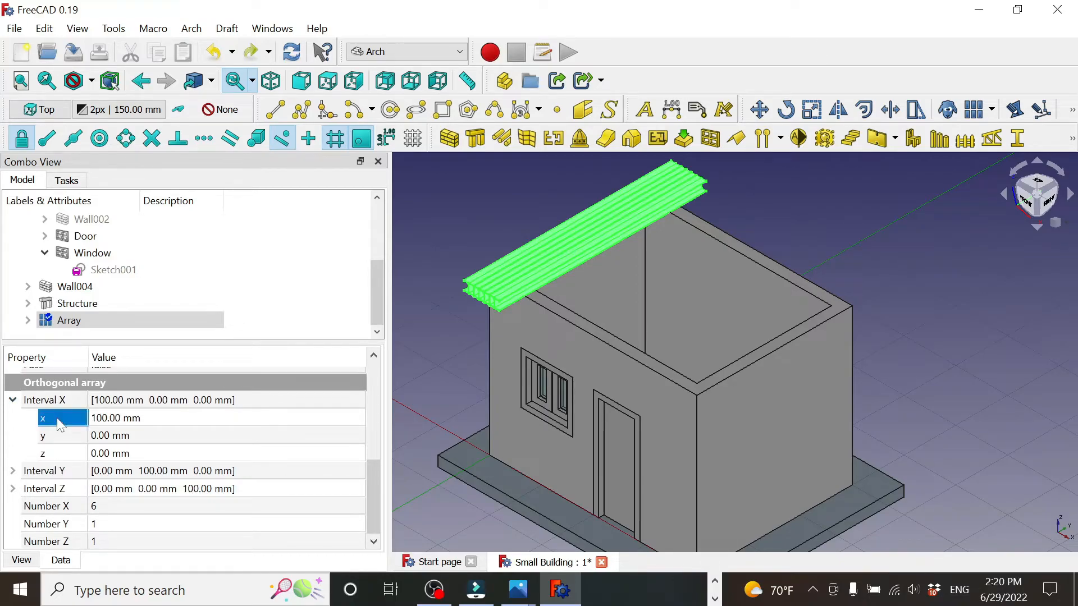
click(115, 427)
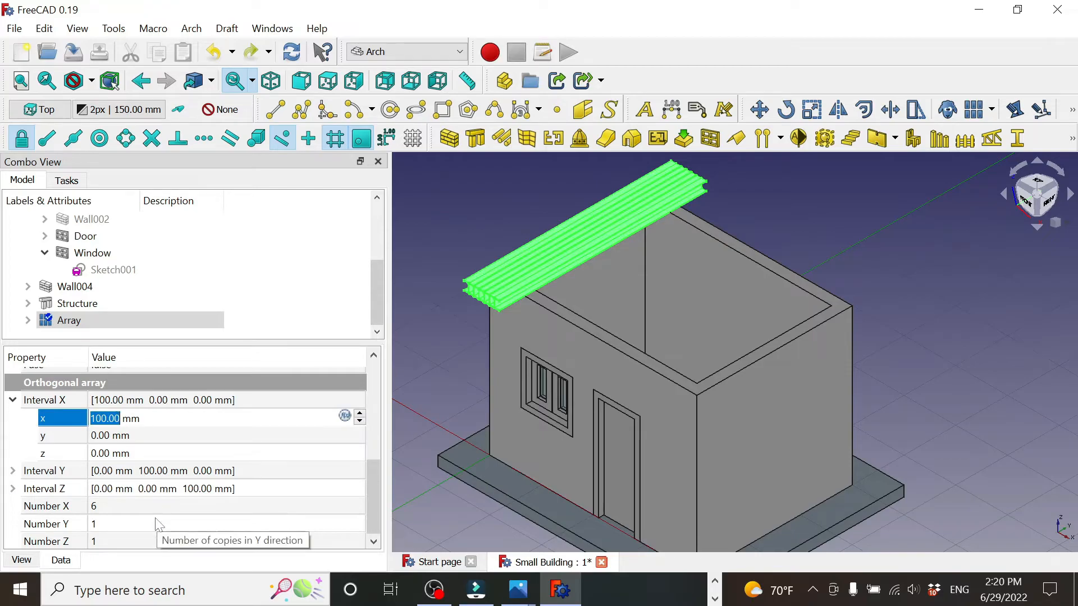
click(347, 419)
click(347, 419)
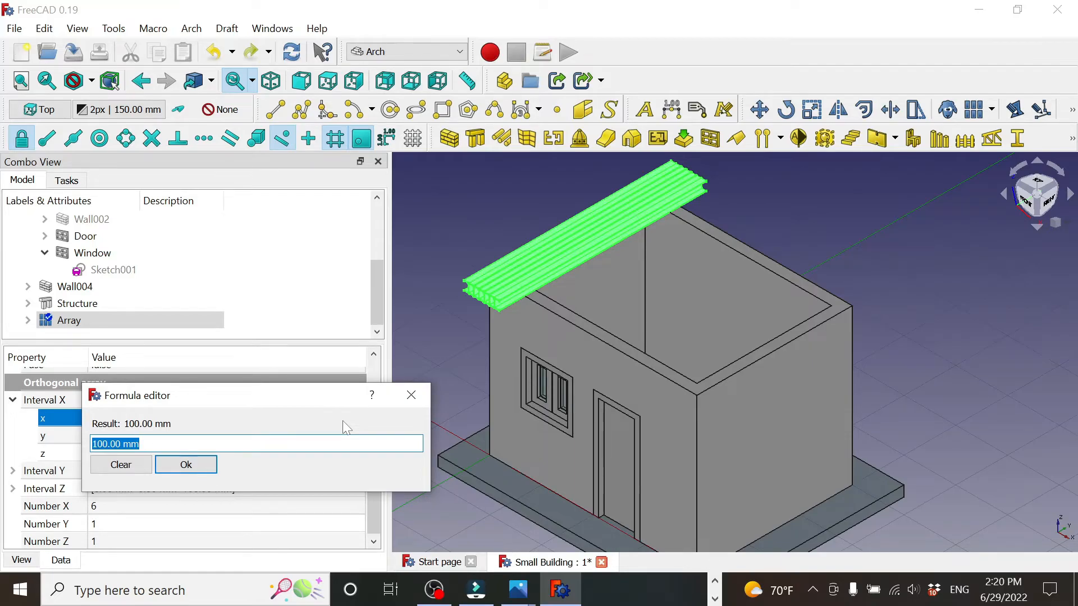
text((4000)
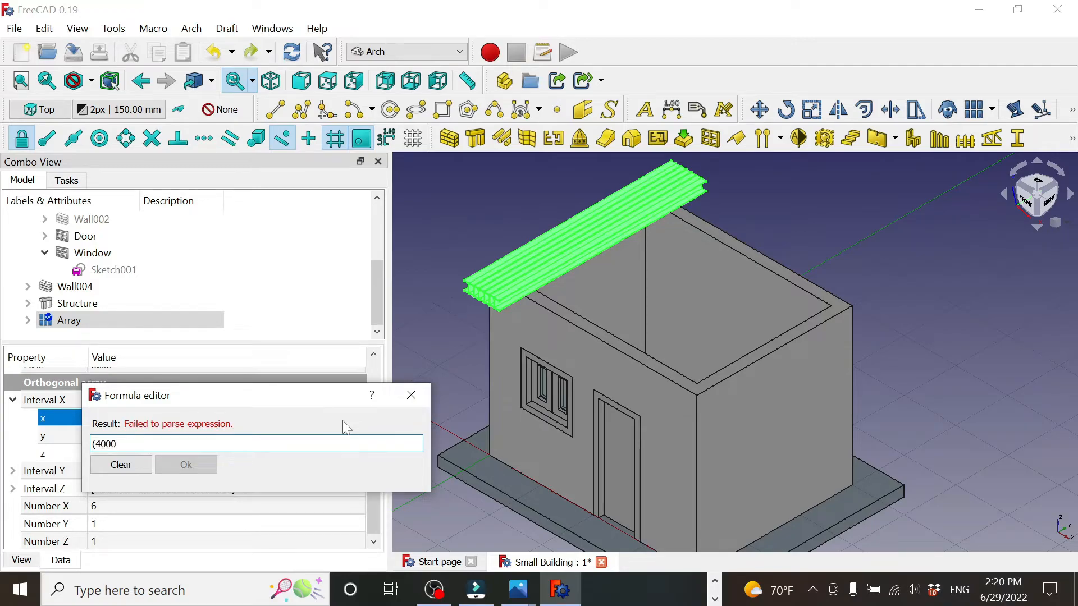
text( - 180))
text(5)
key(BackSpace)
text(/5)
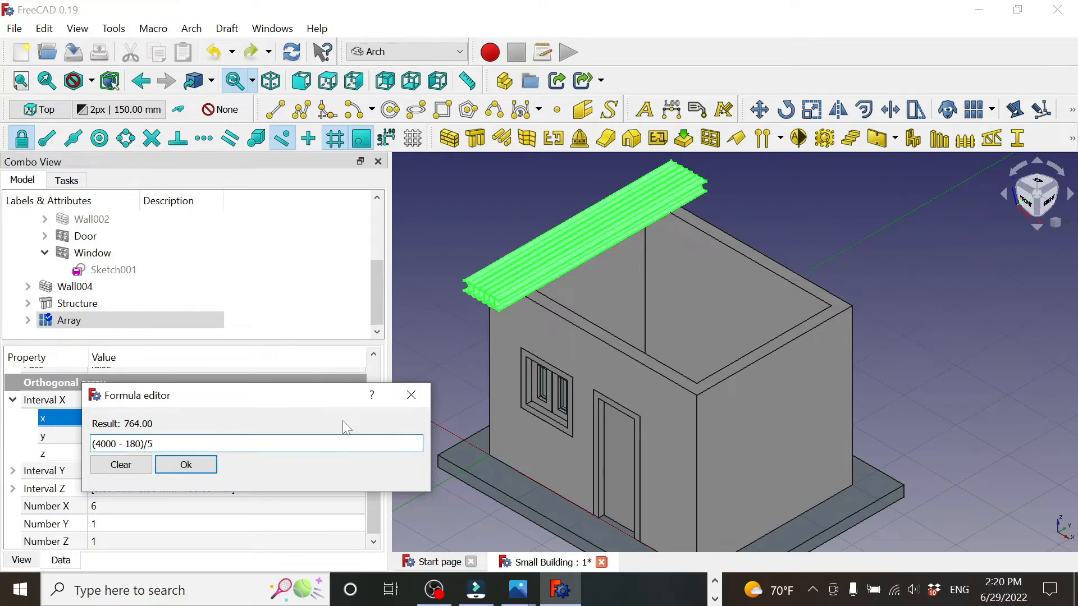
key(Left)
key(Left)
key(Left)
key(Left)
key(Left)
key(Left)
key(Left)
key(Left)
text(()
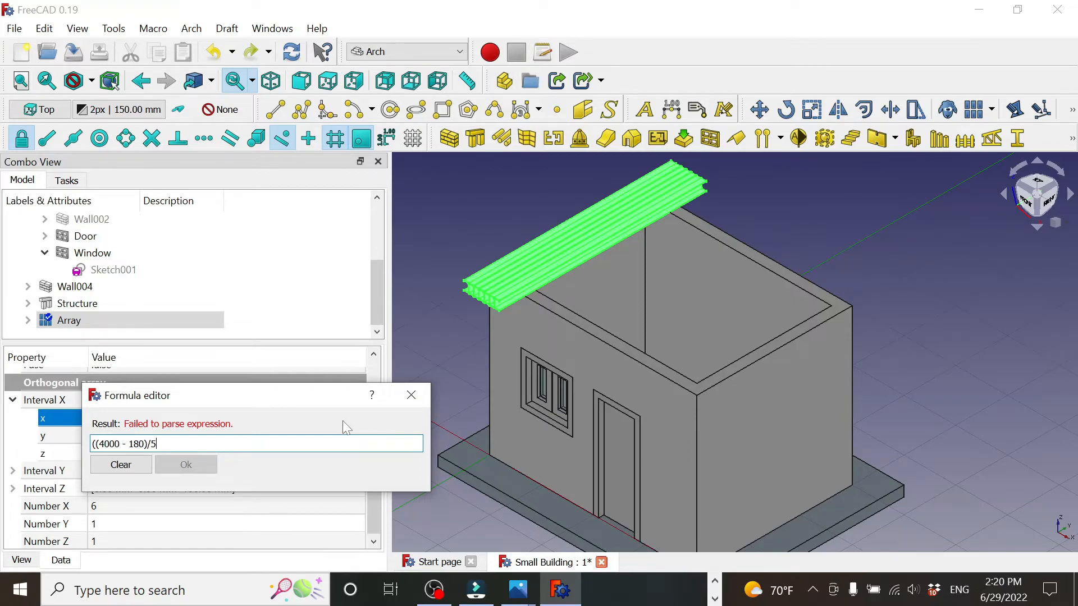
text())
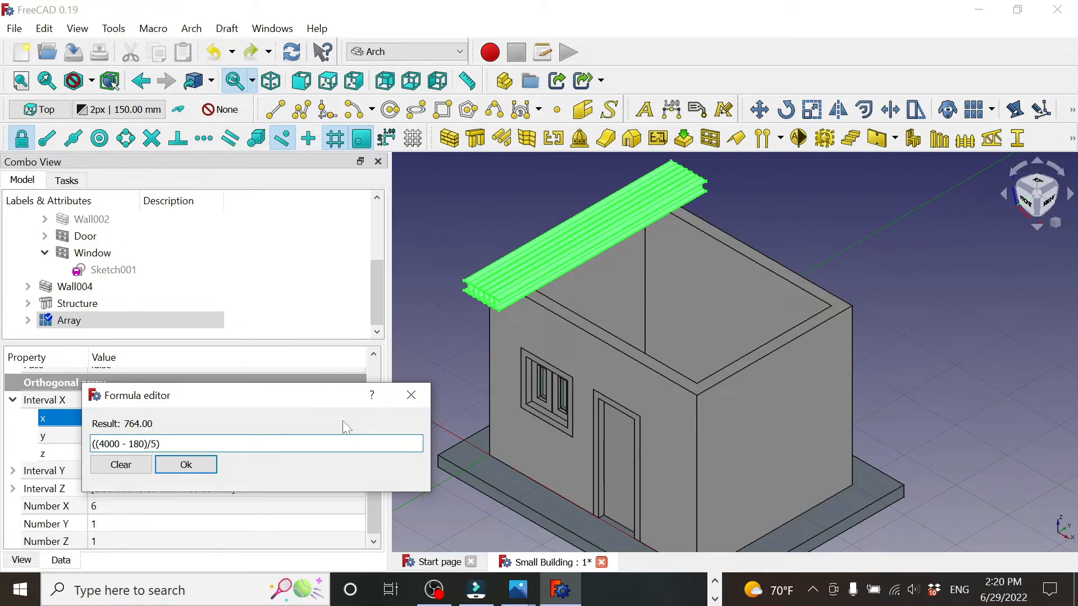
click(193, 461)
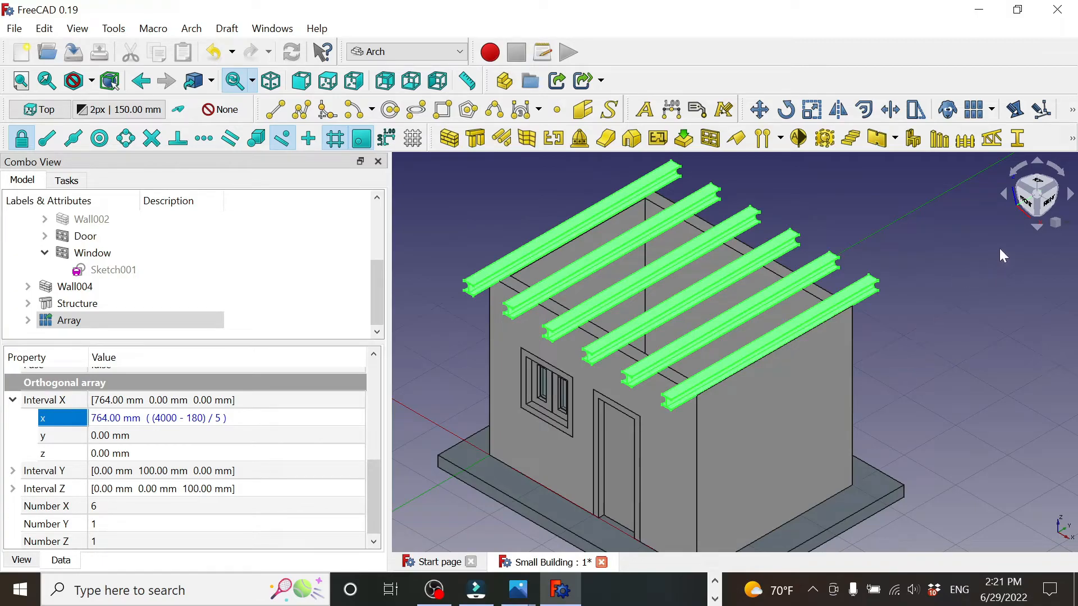
Examine the arrayed roof beams in front and isometric views, checking their spacing and alignment with the wall ends.
click(1025, 207)
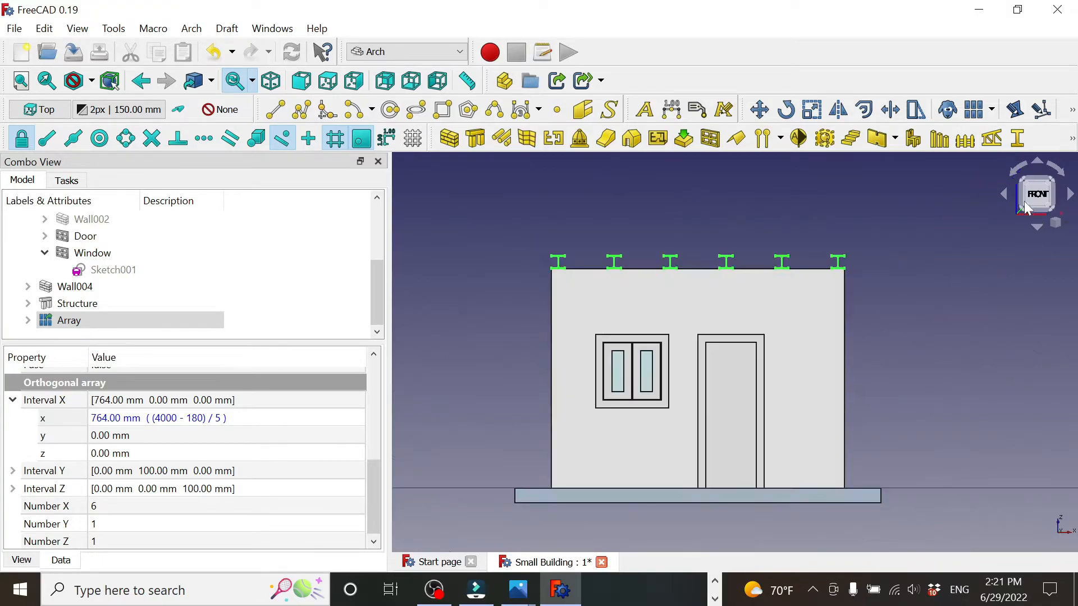
scroll(884, 295, up, 4)
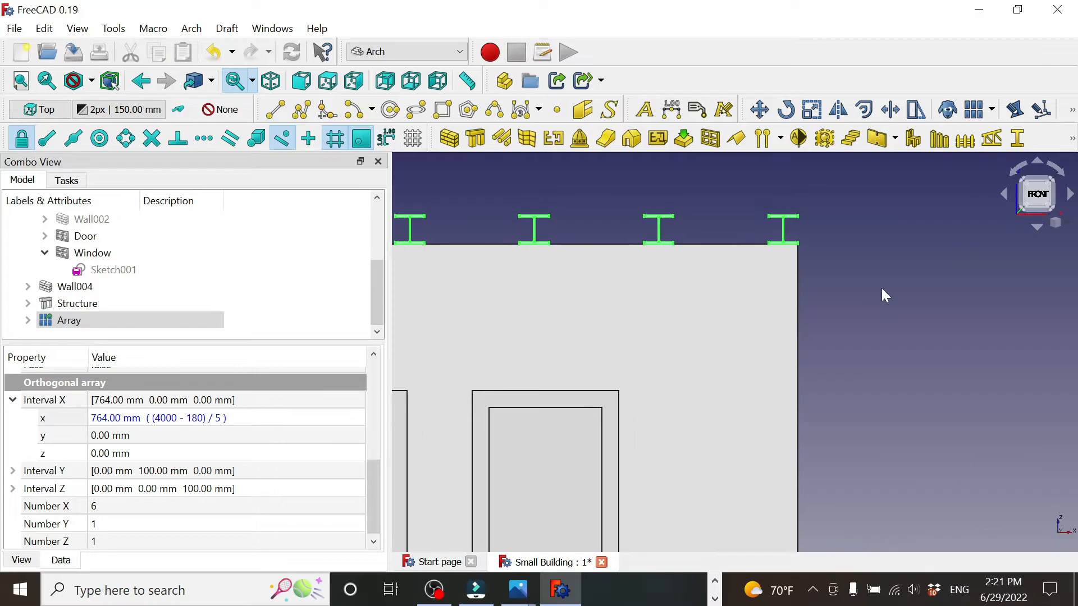
scroll(881, 288, up, 3)
middle_drag(795, 256, 806, 381)
middle_drag(537, 395, 758, 429)
scroll(801, 418, down, 4)
middle_drag(901, 436, 645, 267)
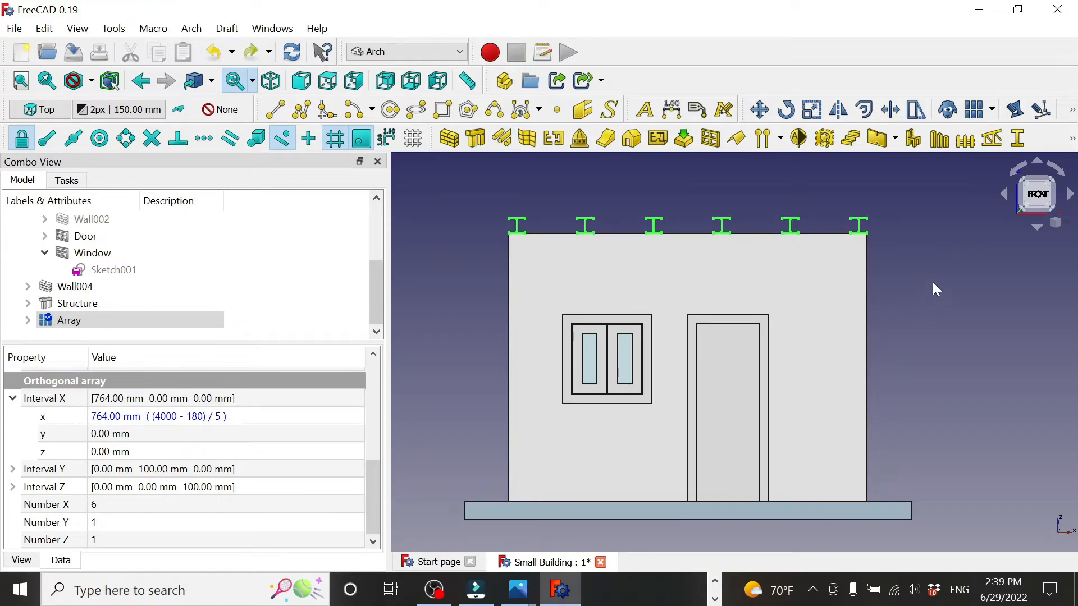
click(1063, 223)
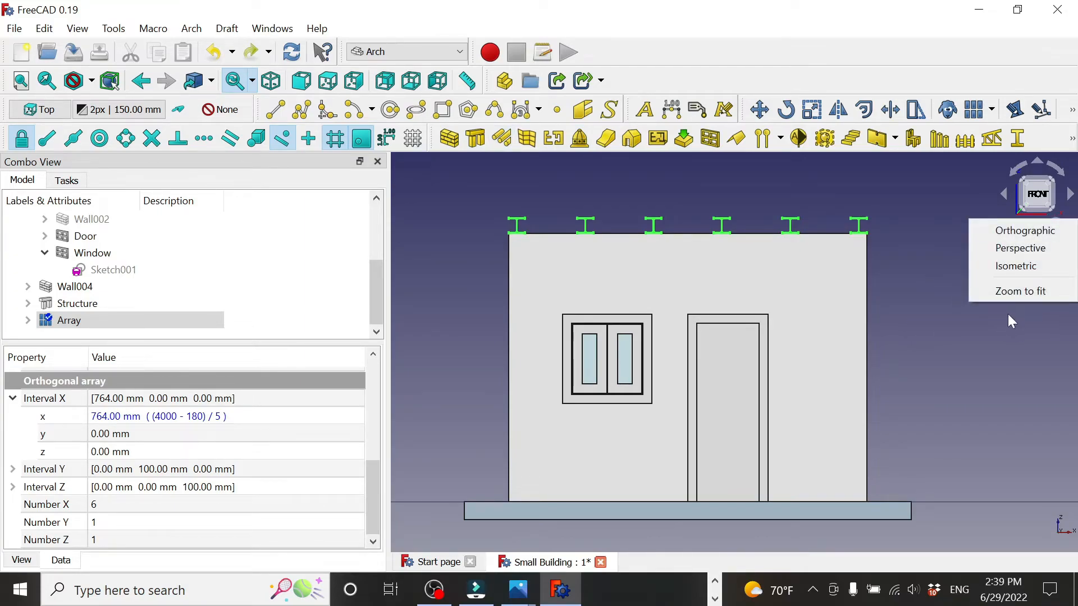
click(1016, 266)
scroll(985, 342, down, 5)
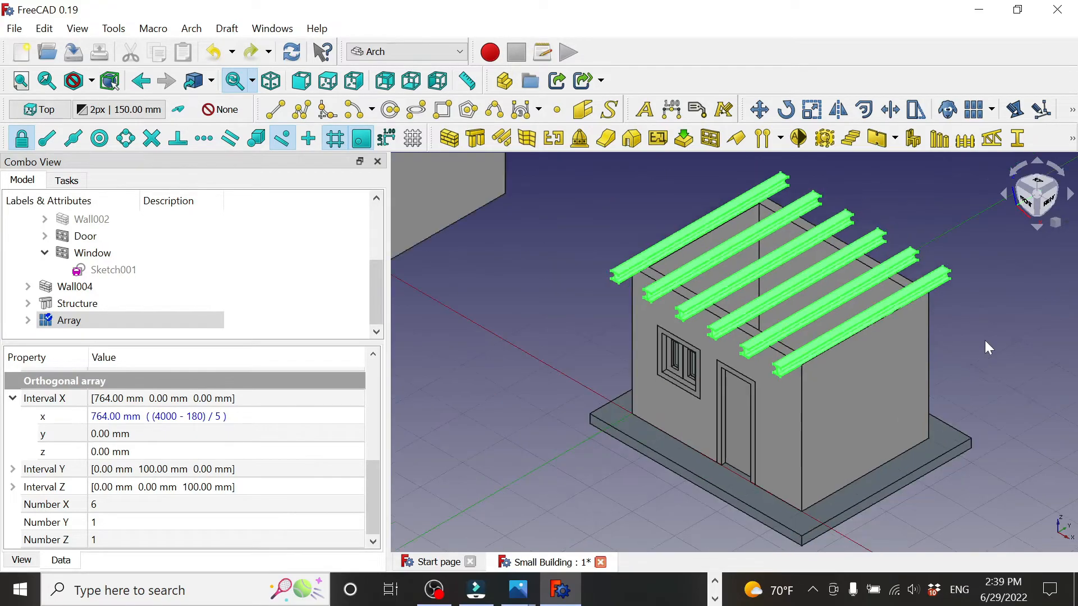
middle_drag(986, 341, 727, 277)
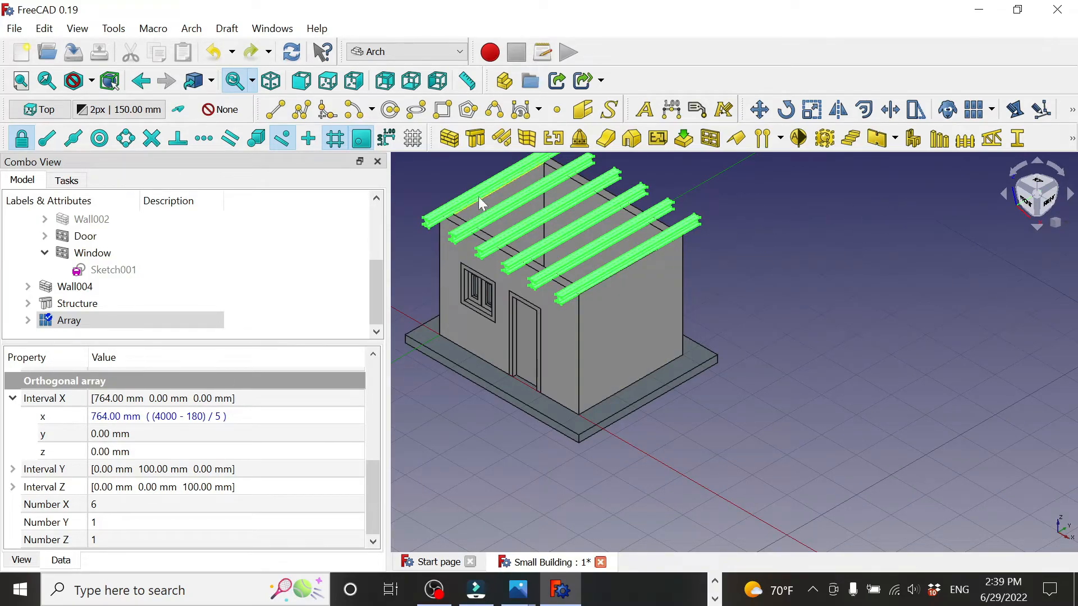
Draw a filled 4000 x 4000 mm rectangle on the ground plane beside the building, starting at X 6000 mm, Y 0.
click(1040, 190)
middle_drag(879, 389, 709, 317)
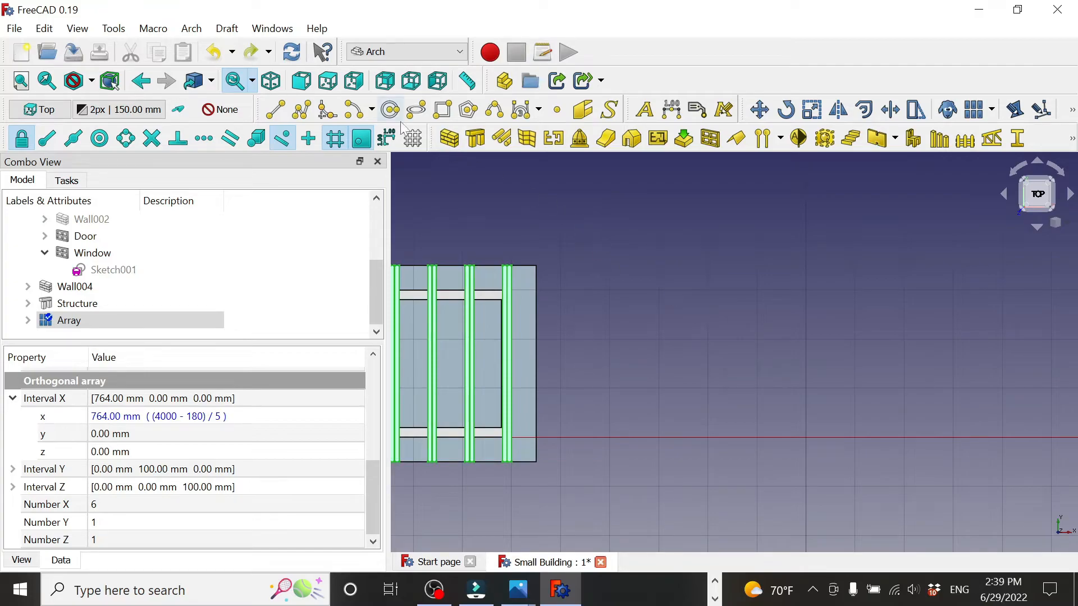
click(443, 110)
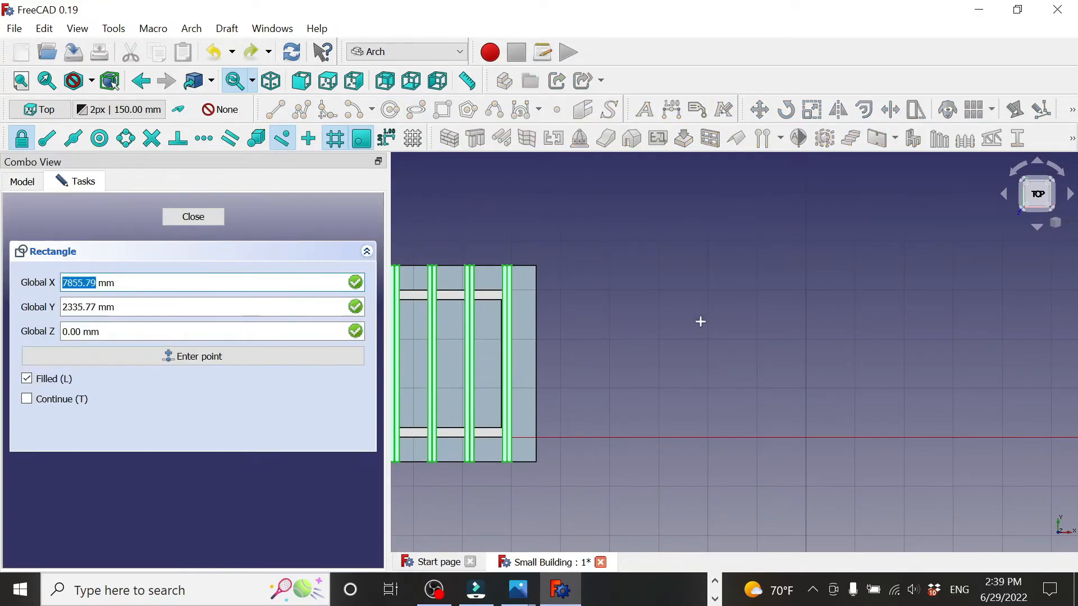
click(611, 440)
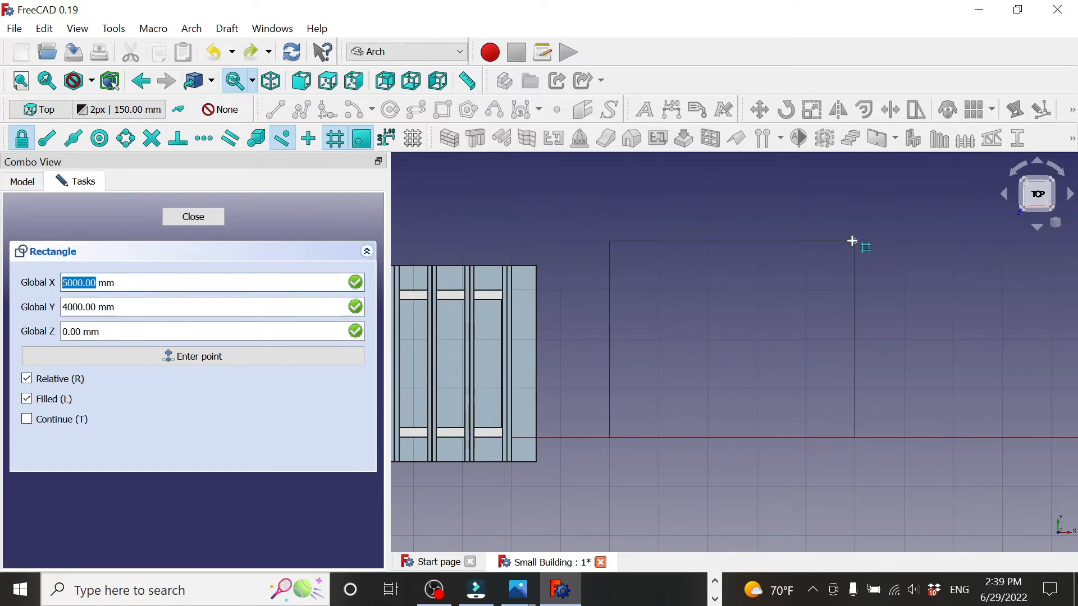
click(806, 243)
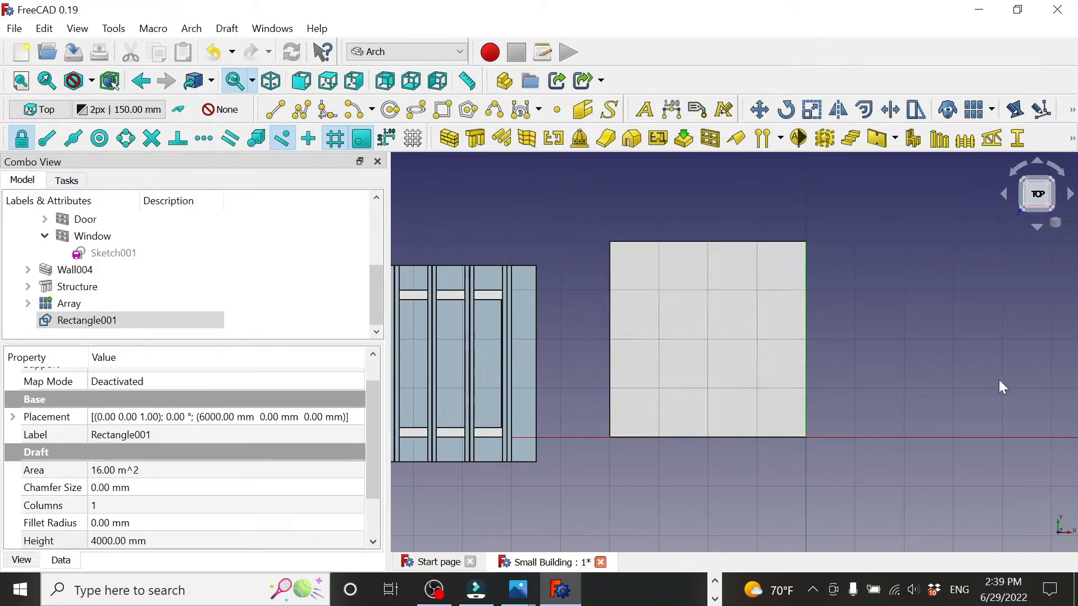
Create an Arch structure from the square drawn beside the building.
click(1067, 223)
click(1004, 265)
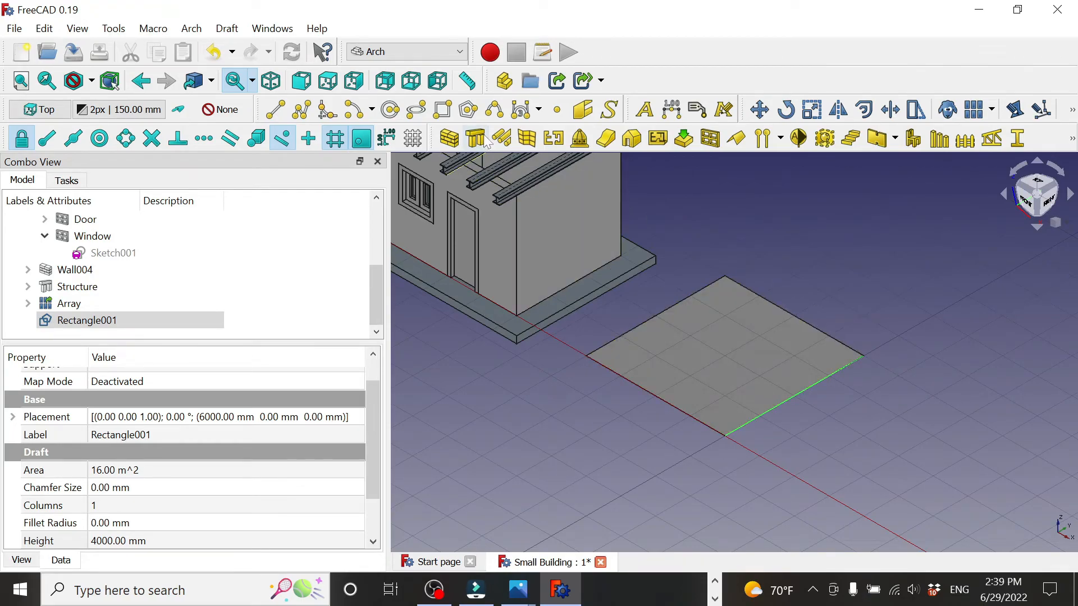
key(s)
key(t)
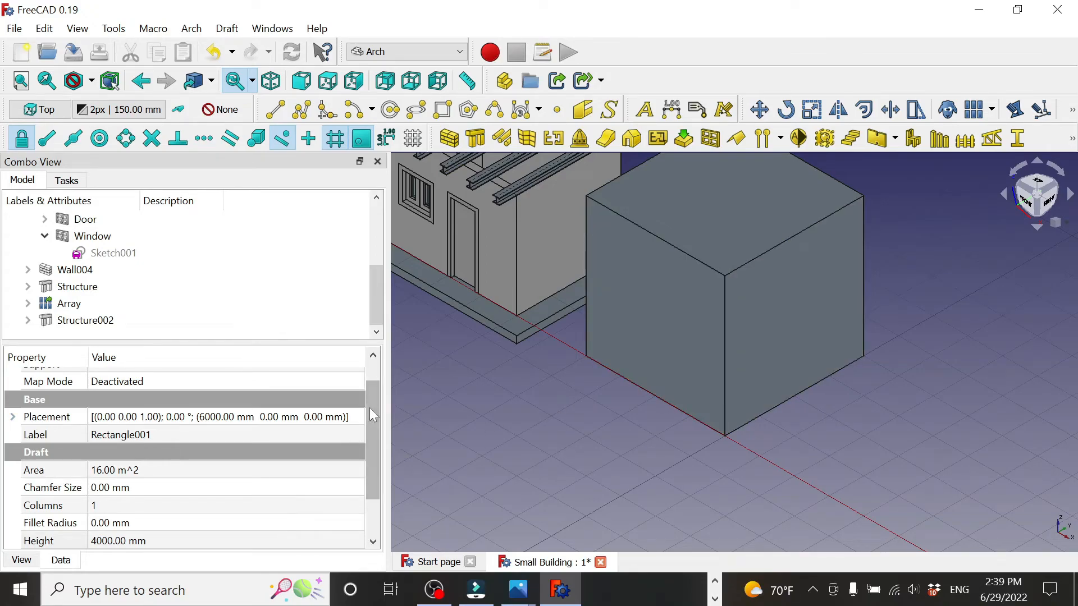
Set the height of the new square structure to 200 mm to make it a slab.
click(73, 321)
drag(376, 471, 379, 519)
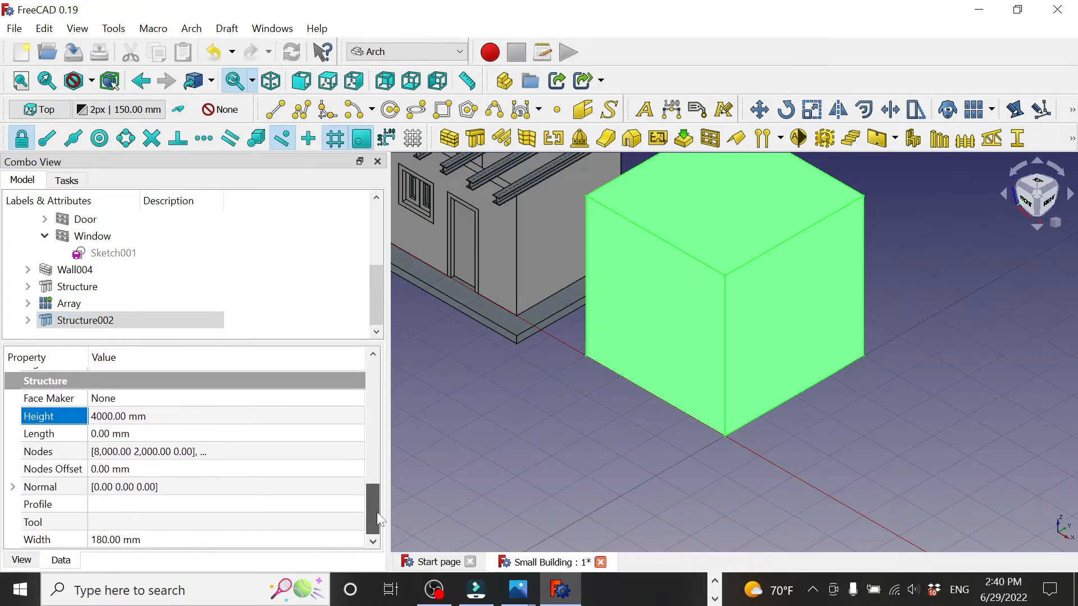
click(109, 420)
text(200)
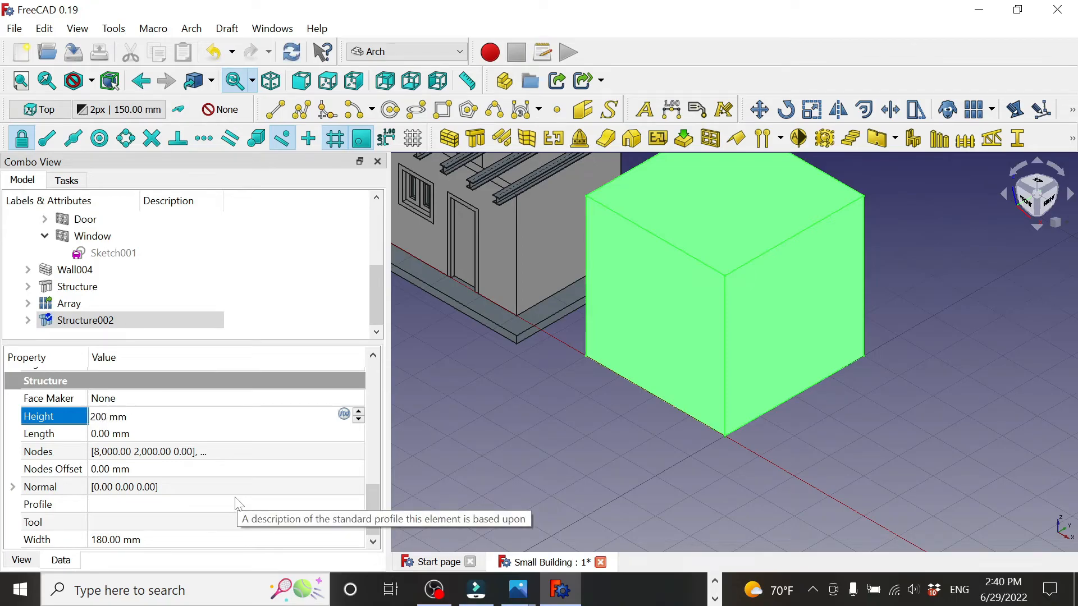
key(Return)
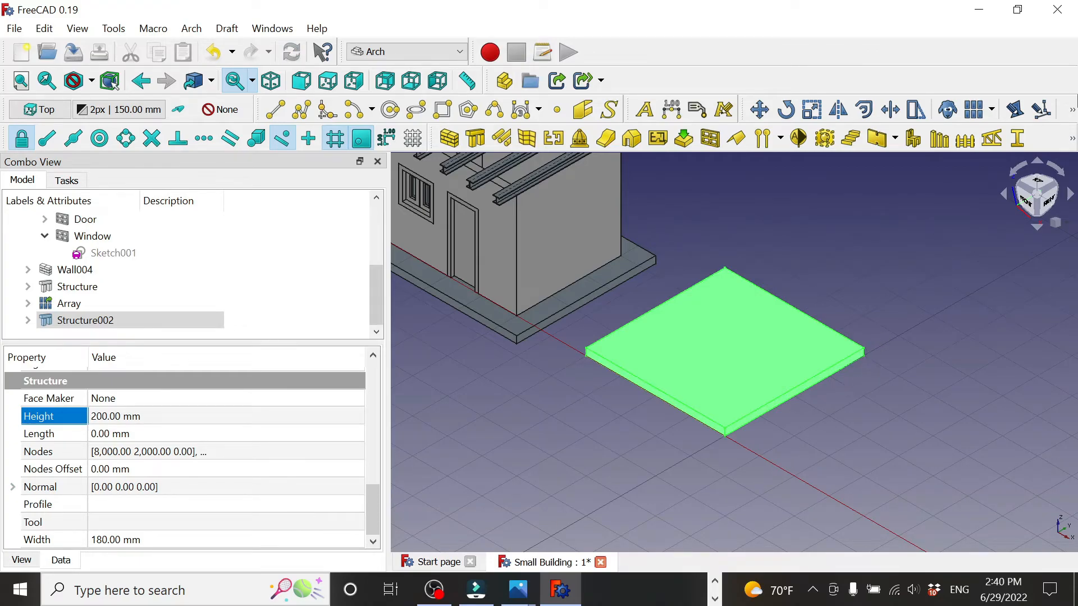
Raise the 200 mm slab to the top of the roof beams by setting its Z position to 3180 mm.
click(1030, 210)
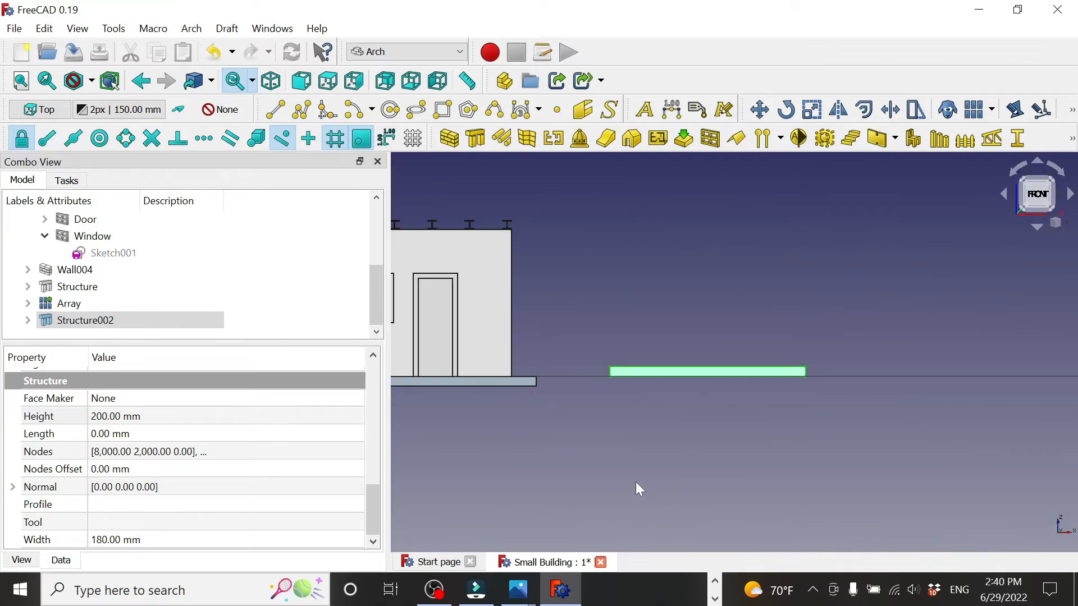
middle_drag(555, 467, 695, 463)
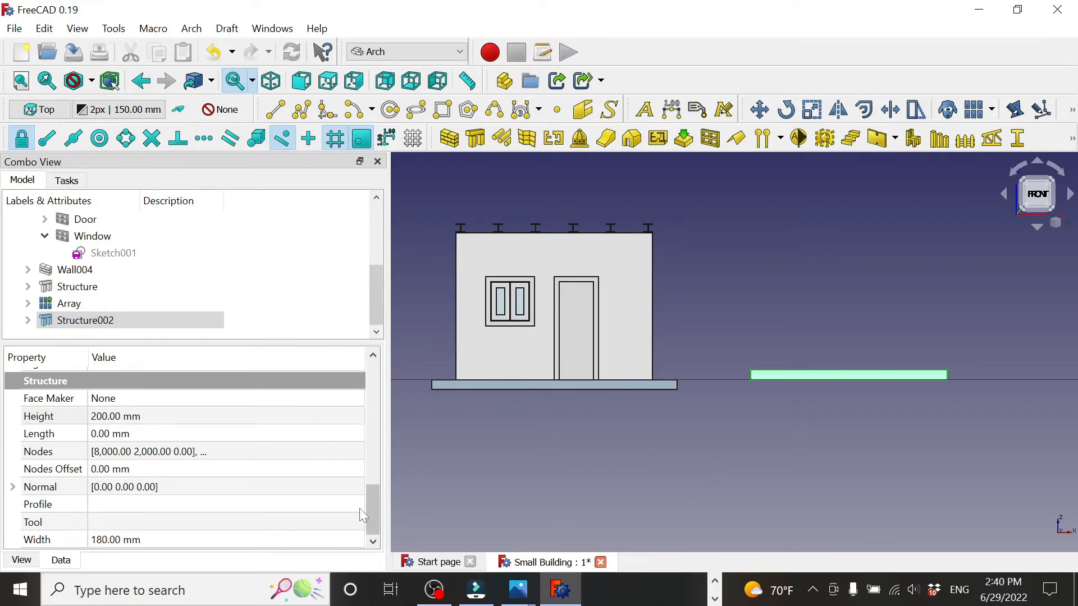
drag(372, 504, 374, 360)
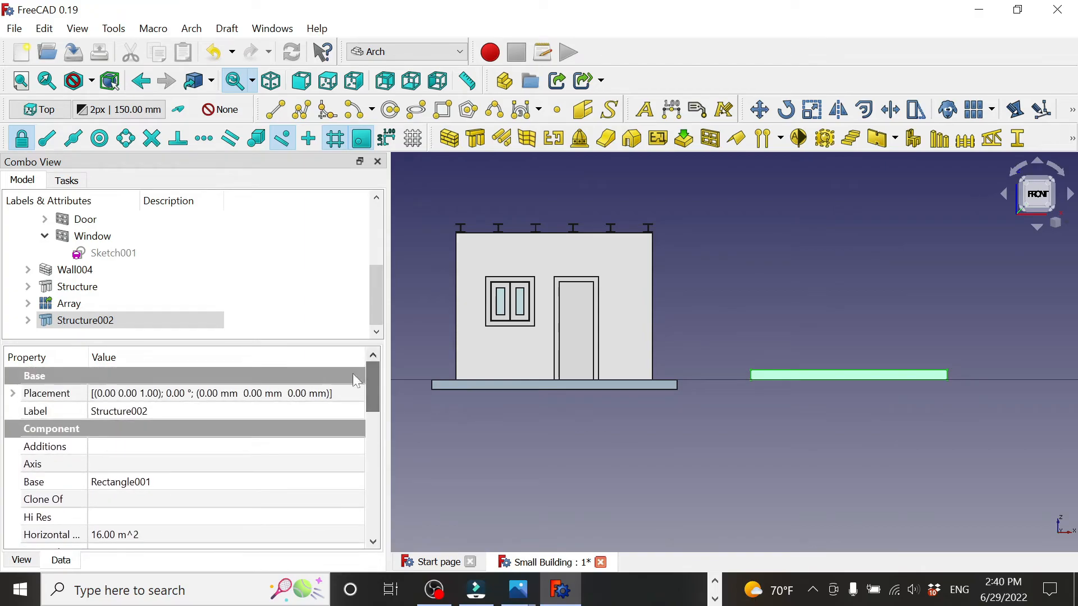
click(13, 393)
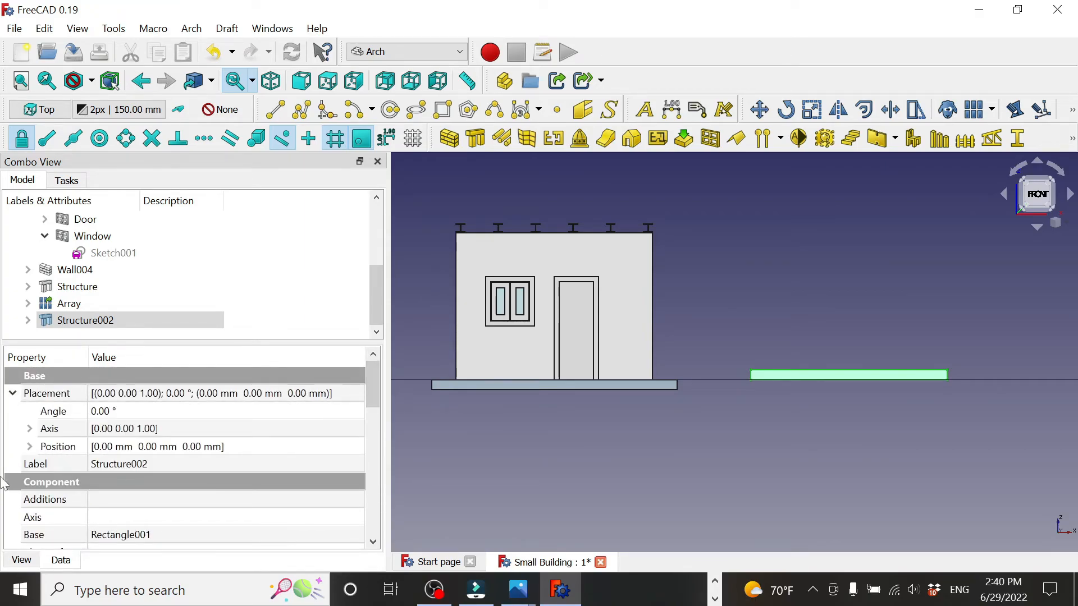
click(29, 446)
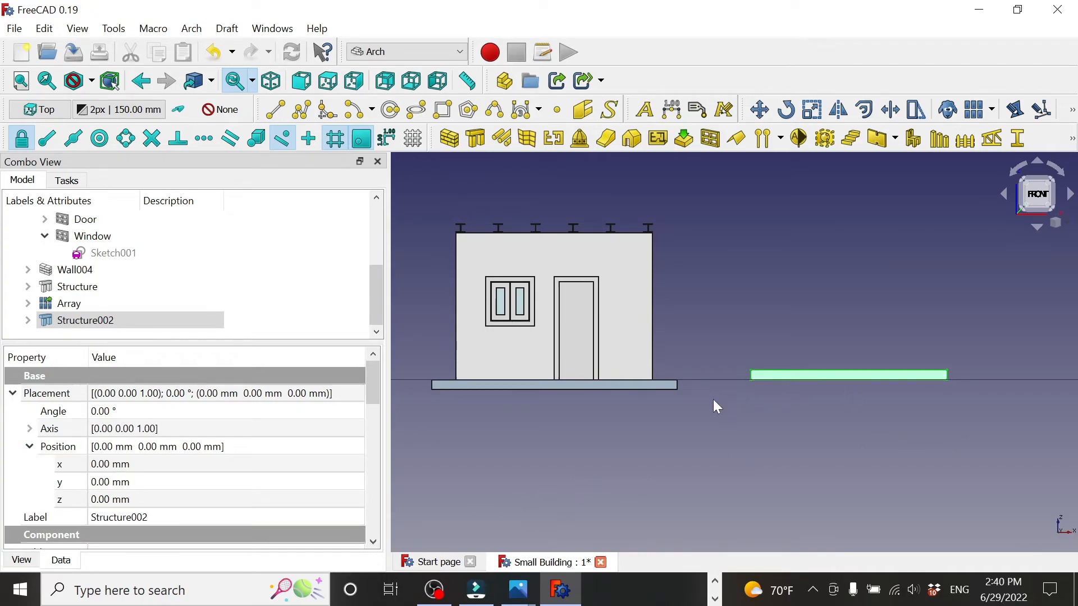
scroll(712, 400, up, 2)
scroll(712, 399, down, 2)
middle_drag(713, 320, 712, 375)
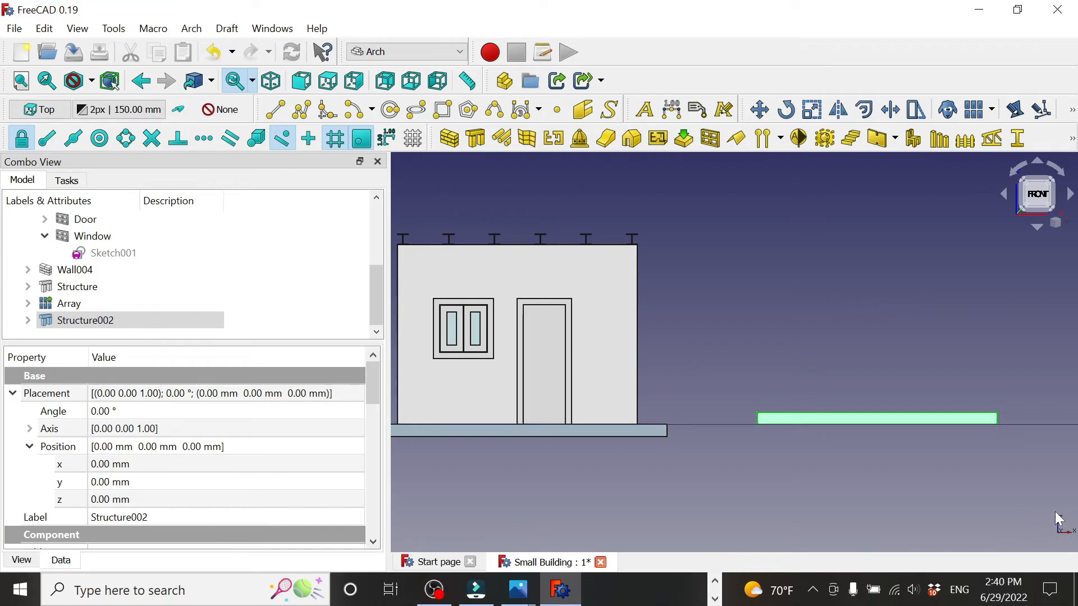
click(108, 500)
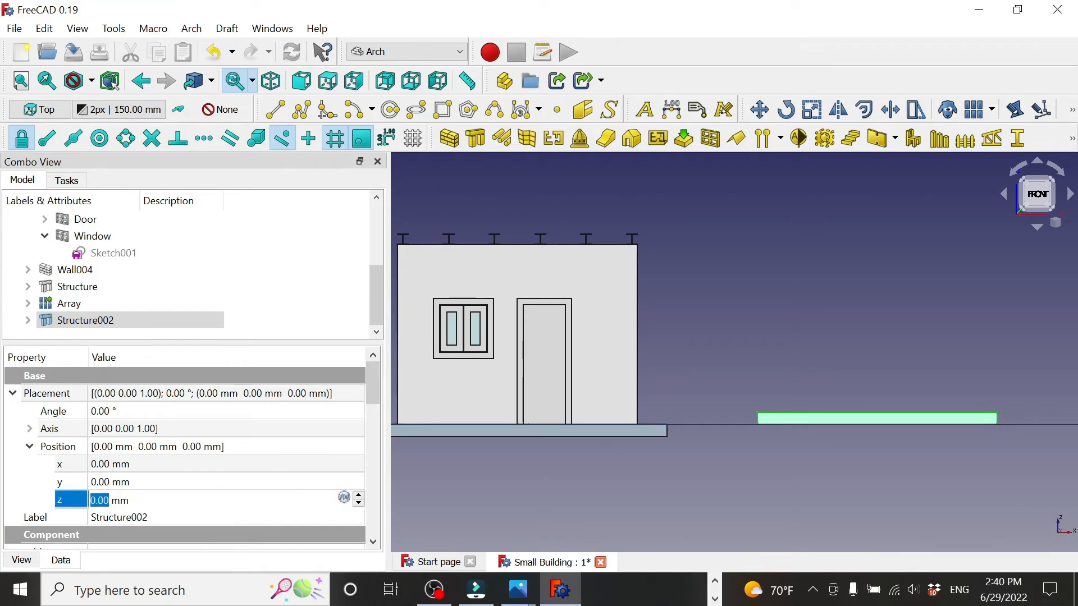
text(3000)
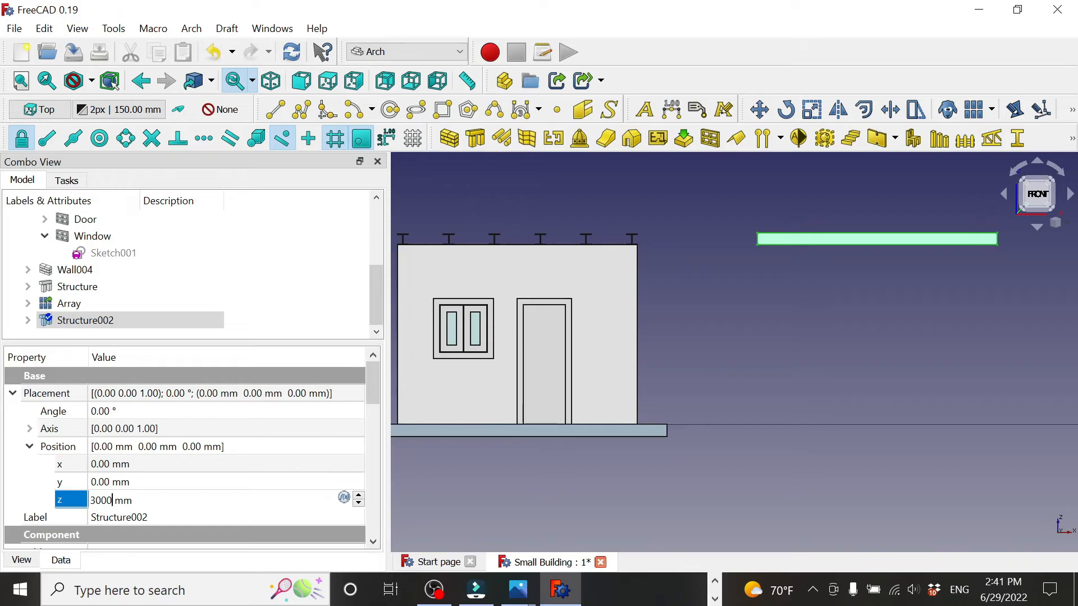
key(BackSpace)
key(BackSpace)
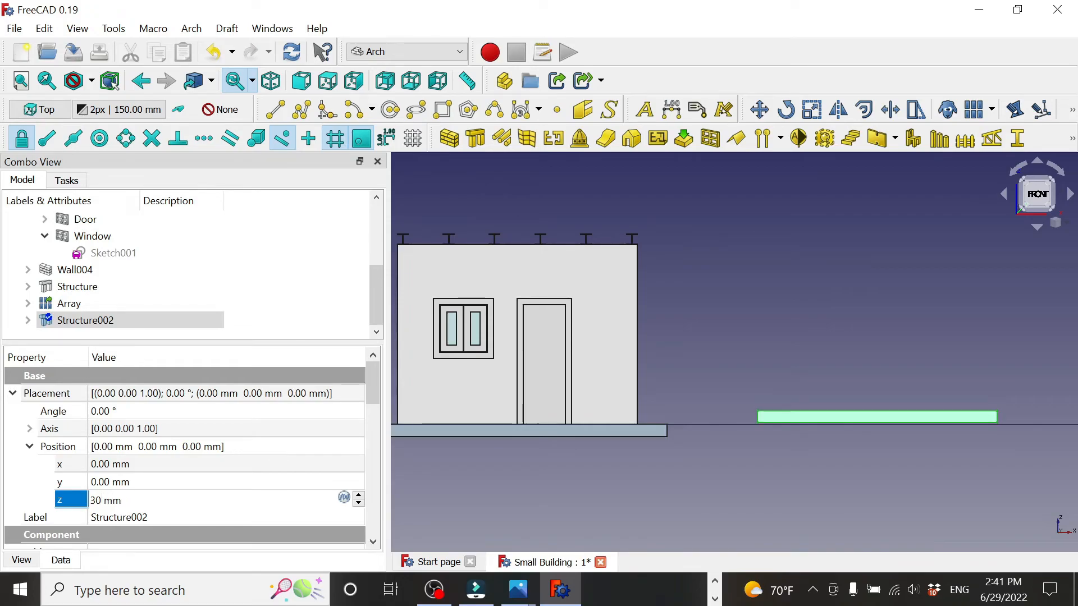
key(BackSpace)
text(180)
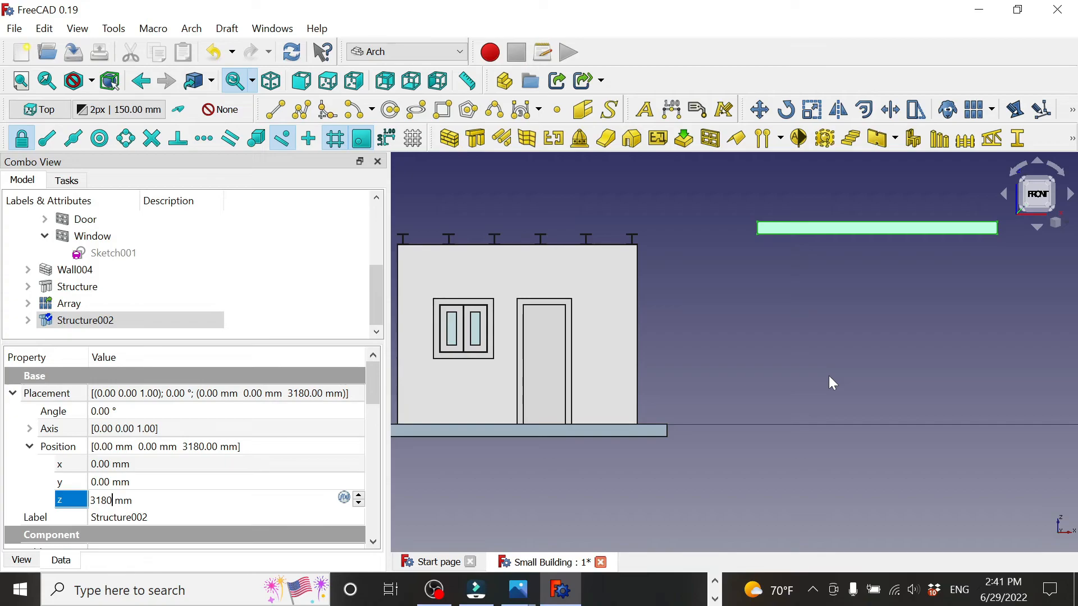
Shift the slab over the building in plan by setting its X position to -6000 mm.
middle_drag(740, 474, 823, 479)
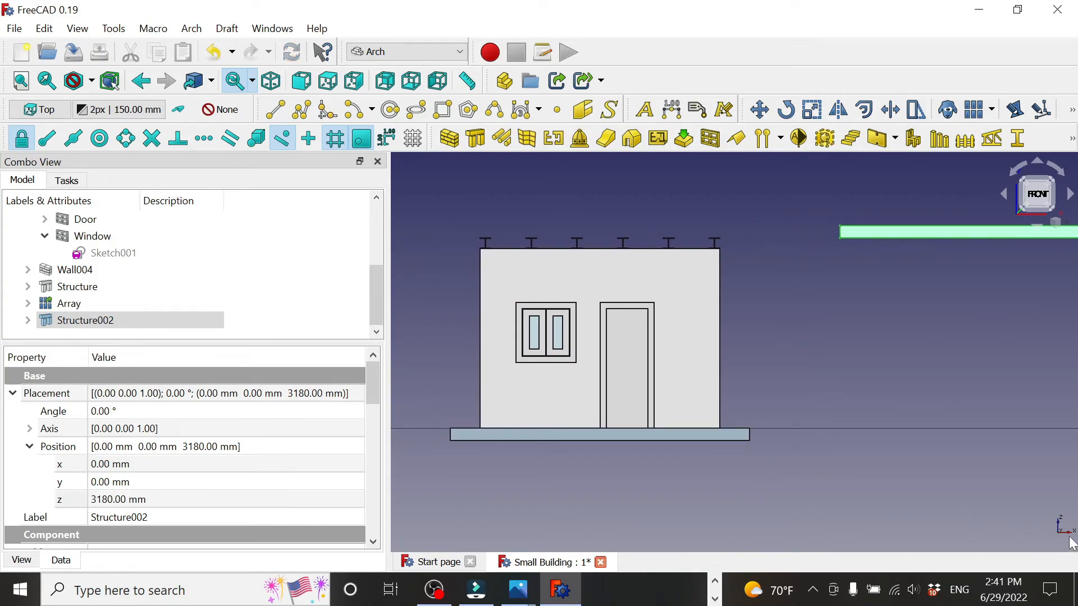
click(115, 466)
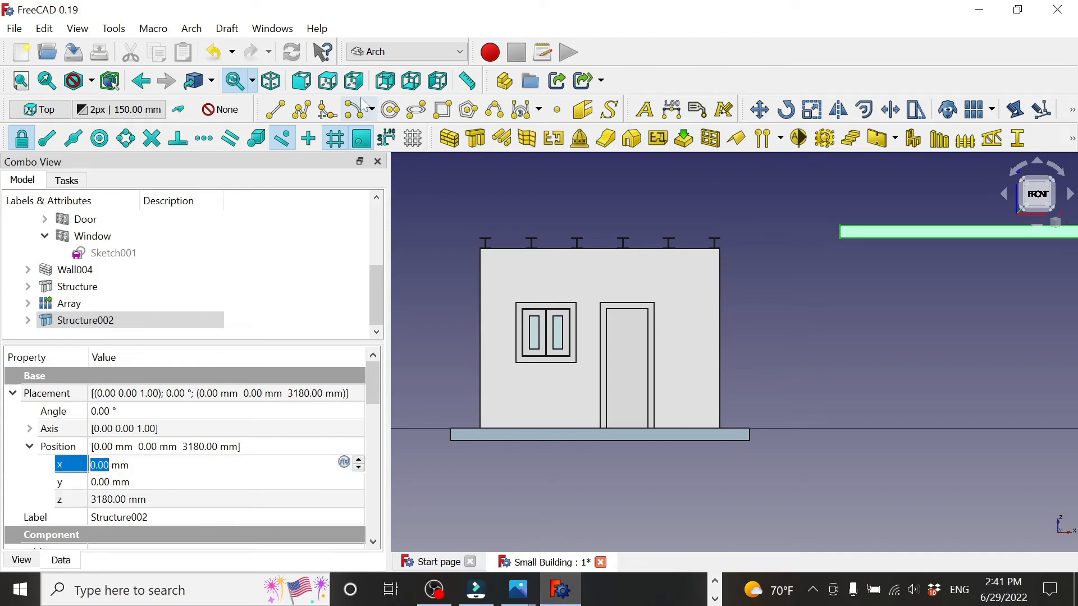
click(326, 81)
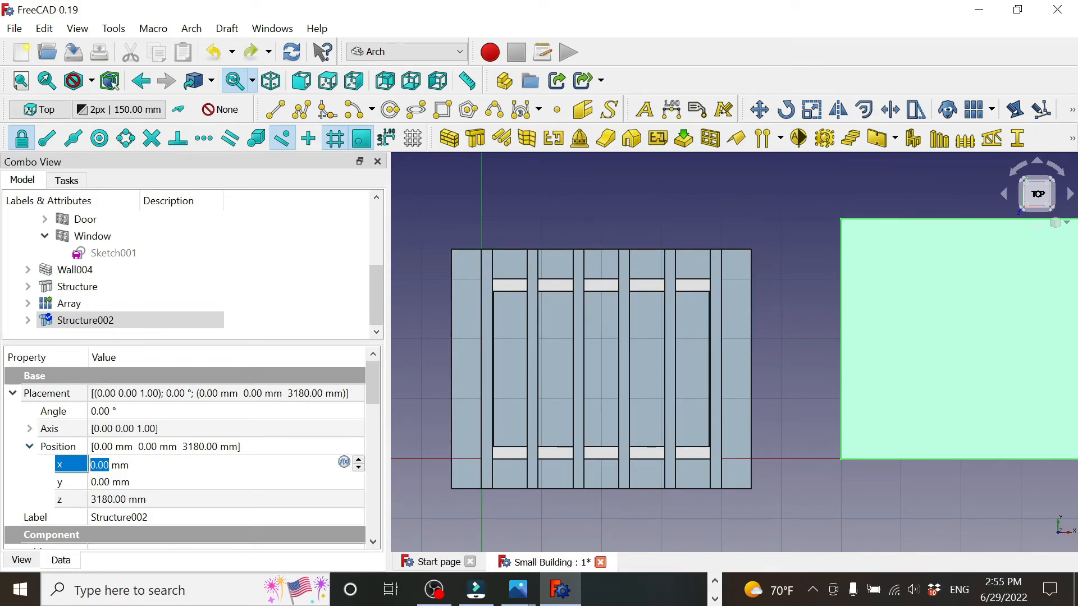
text(-6)
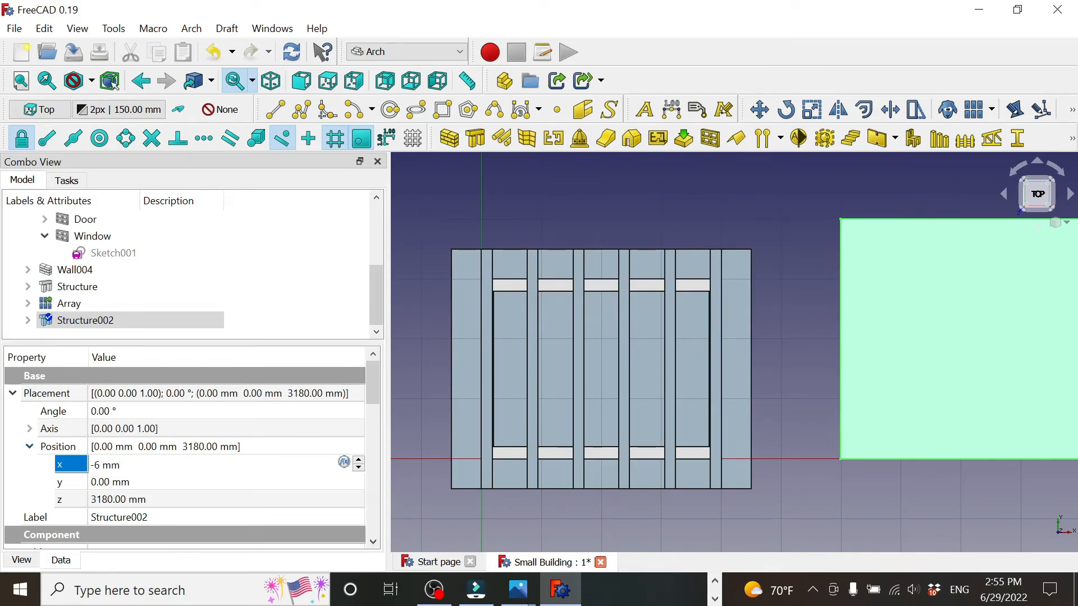
text(000)
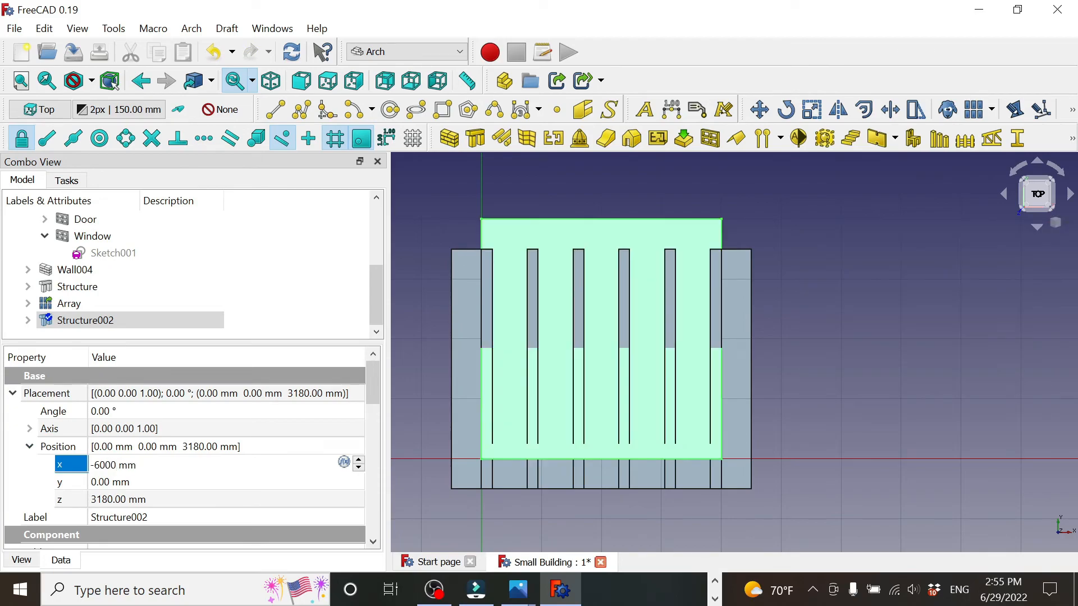
key(Return)
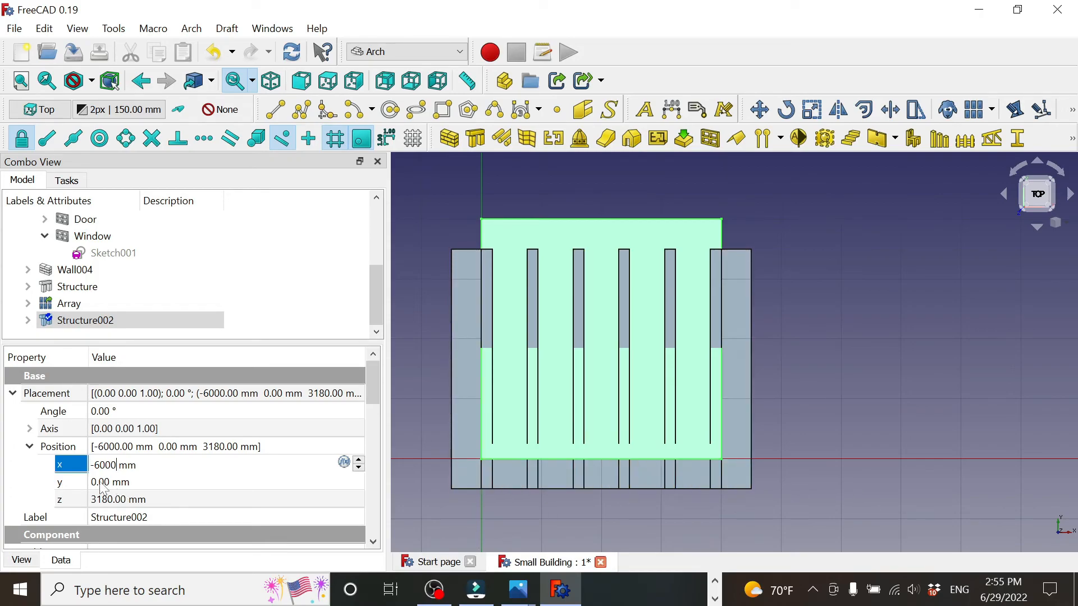
Set the slab's Y position to -500 mm to align it with the beam ends, and check the roof in isometric view.
key(Tab)
text(-500)
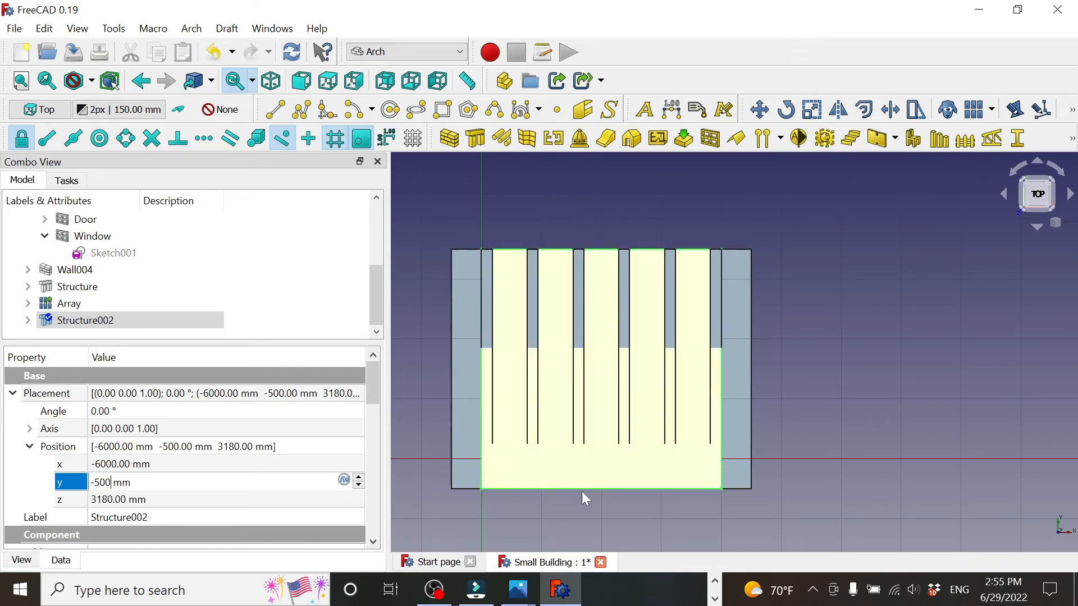
click(818, 372)
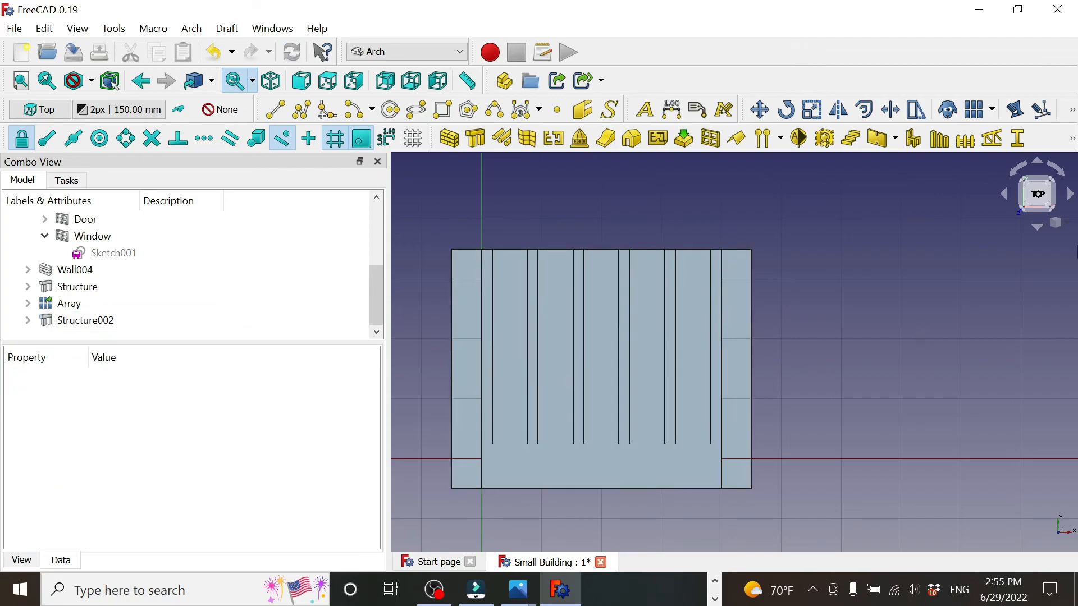
click(1056, 223)
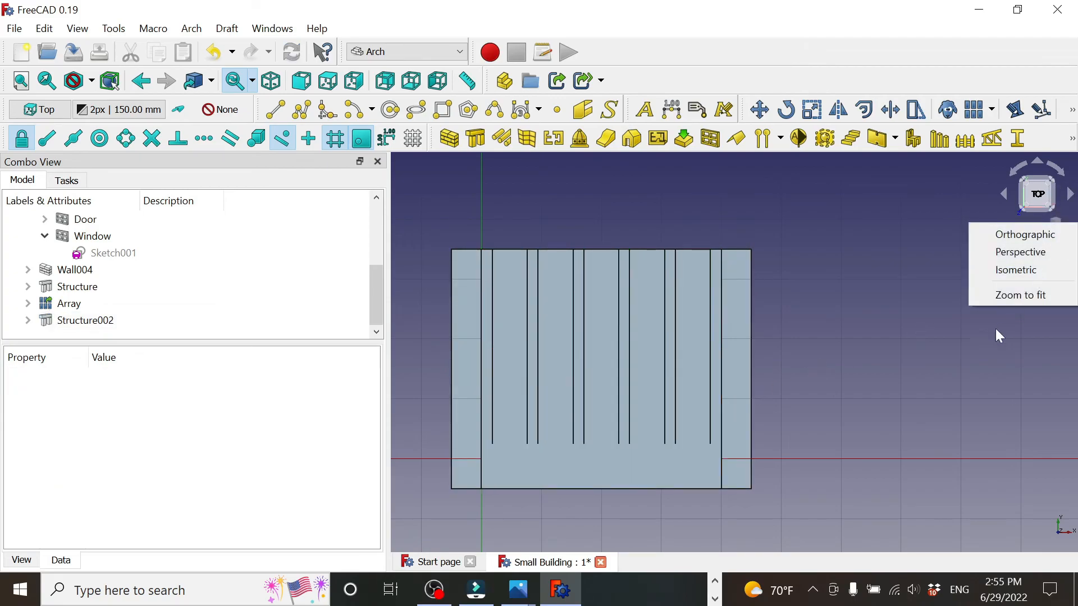
click(1009, 270)
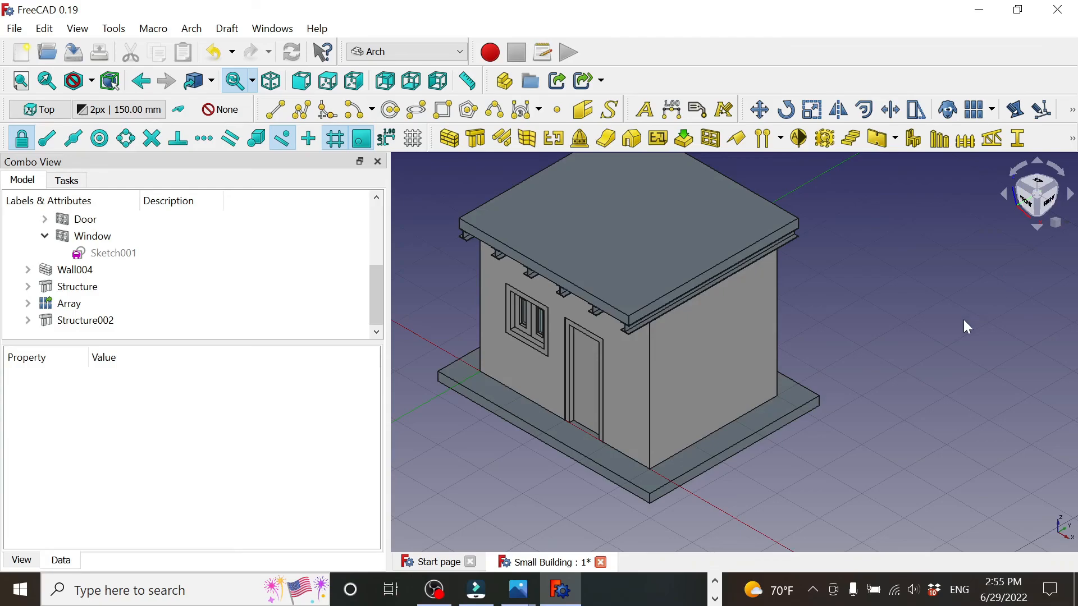
middle_drag(877, 312, 908, 329)
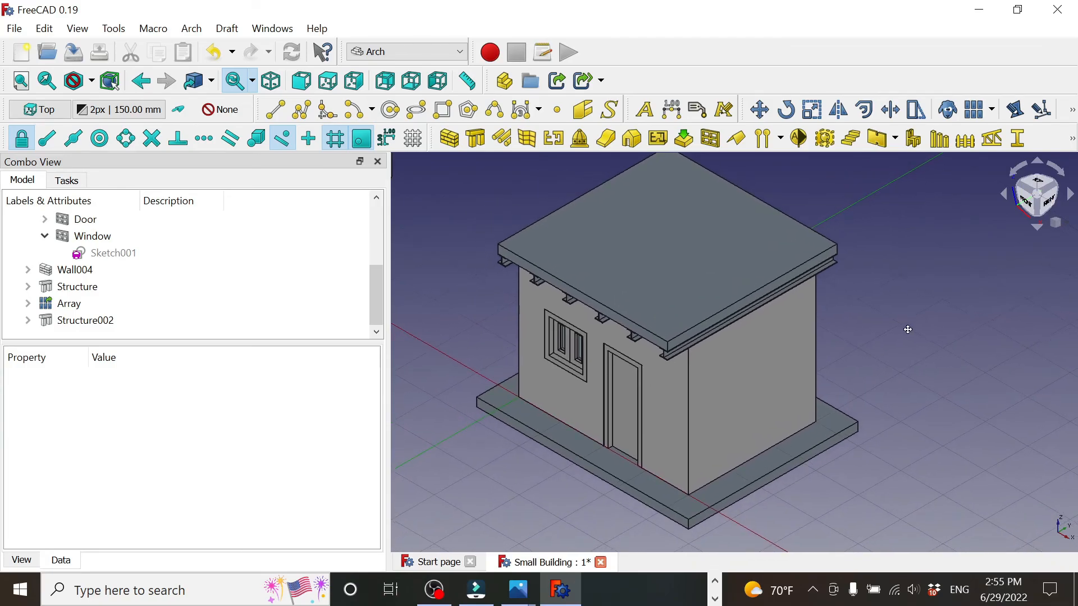